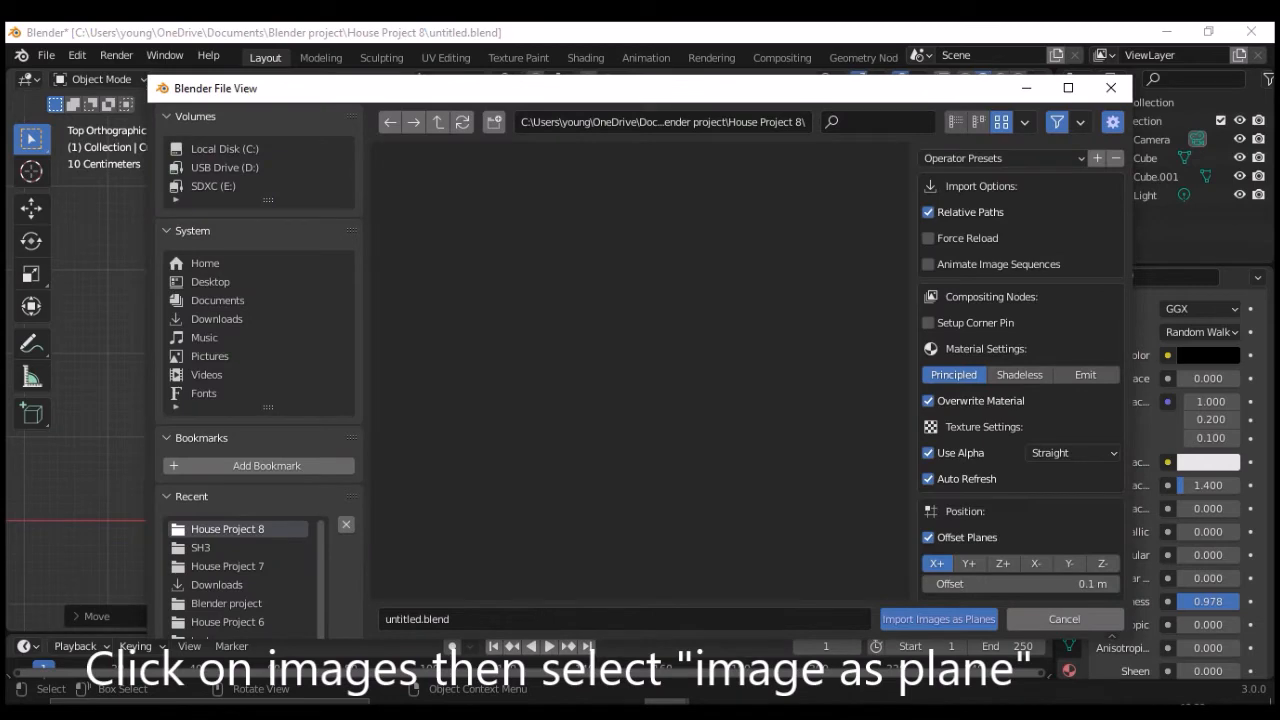
Import the green lawn image (view-sunlight-patch-uneven-green-lawn) from the parent of the House Project 8 folder as an image plane.
left_click(438, 121)
scroll(584, 375, "down", 5)
left_click(584, 370)
left_click(939, 619)
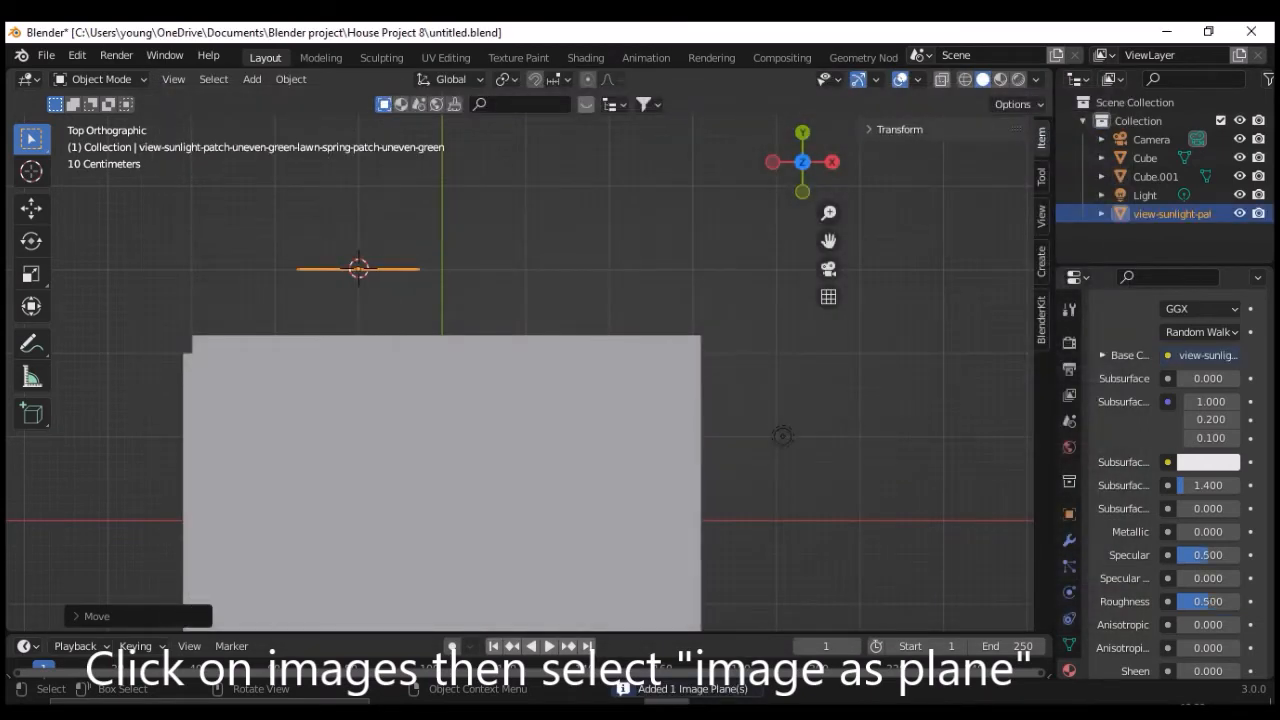
Lay the imported grass plane flat by setting its X rotation to 0°.
middle_click_drag(782, 435, 80, 285)
scroll(520, 360, "up", 3)
middle_click_drag(520, 360, 556, 363)
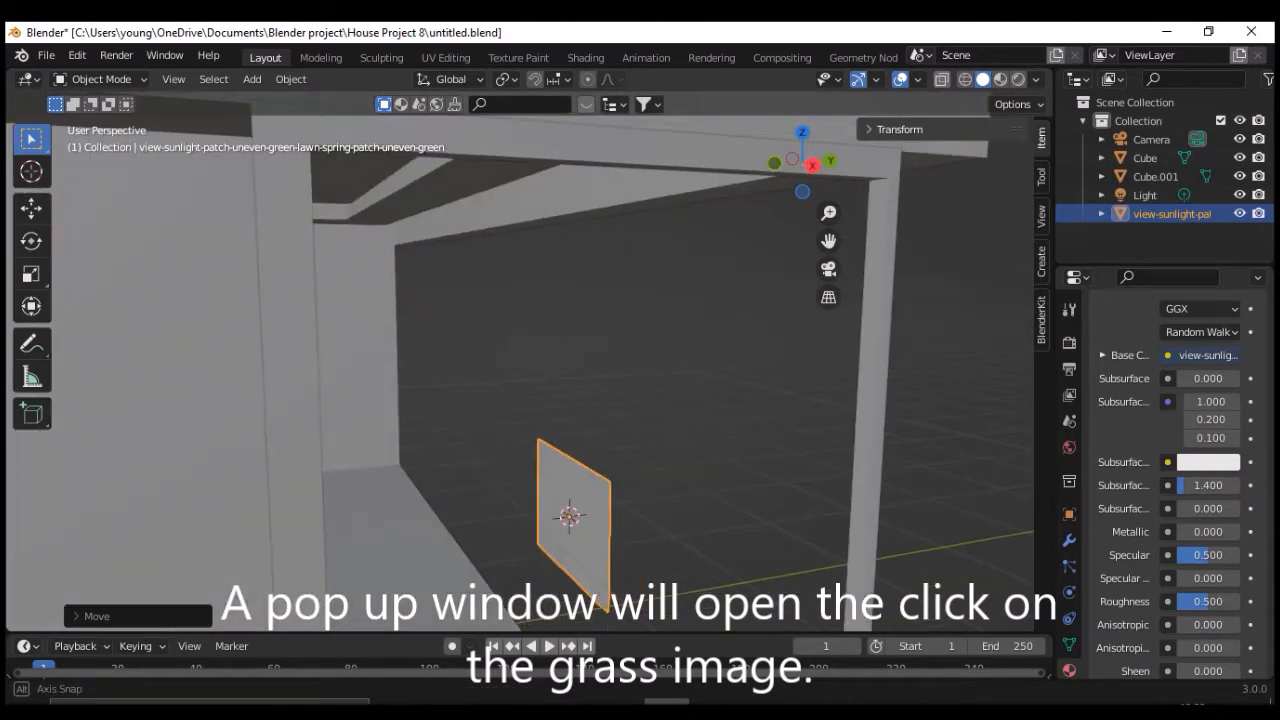
left_click(899, 130)
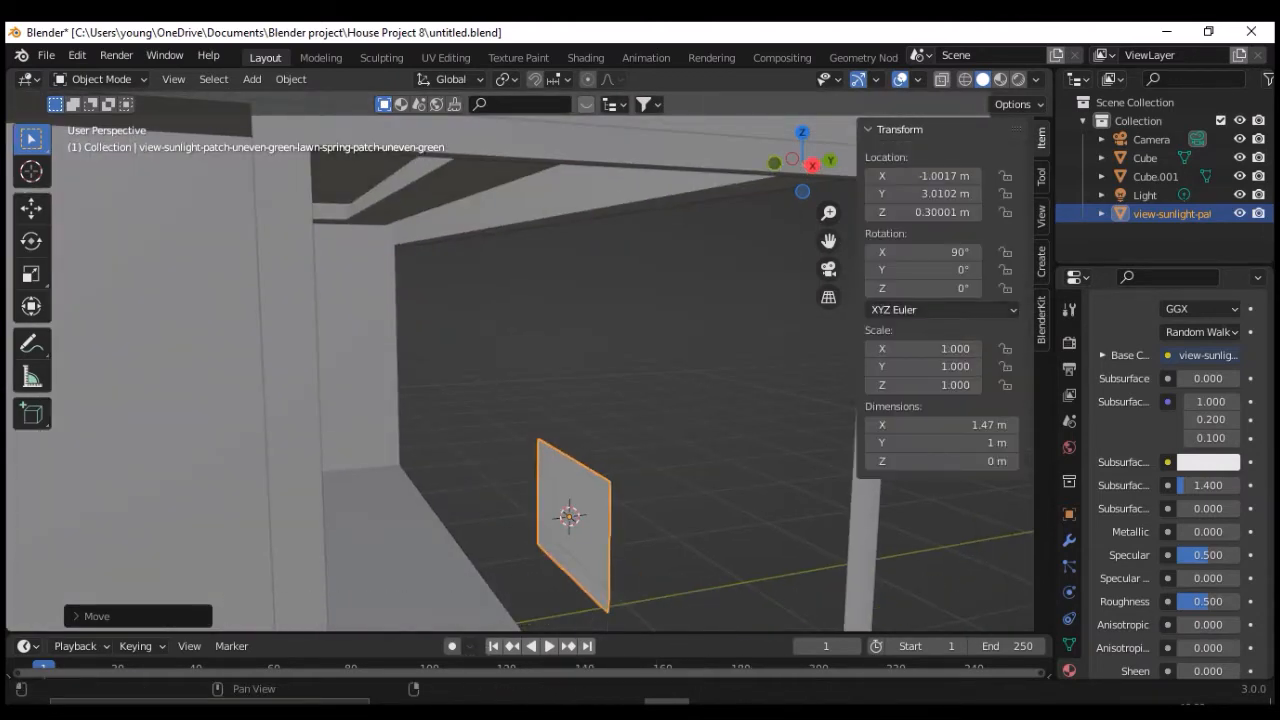
left_click_drag(925, 252, 915, 252)
left_click(920, 252)
type("0")
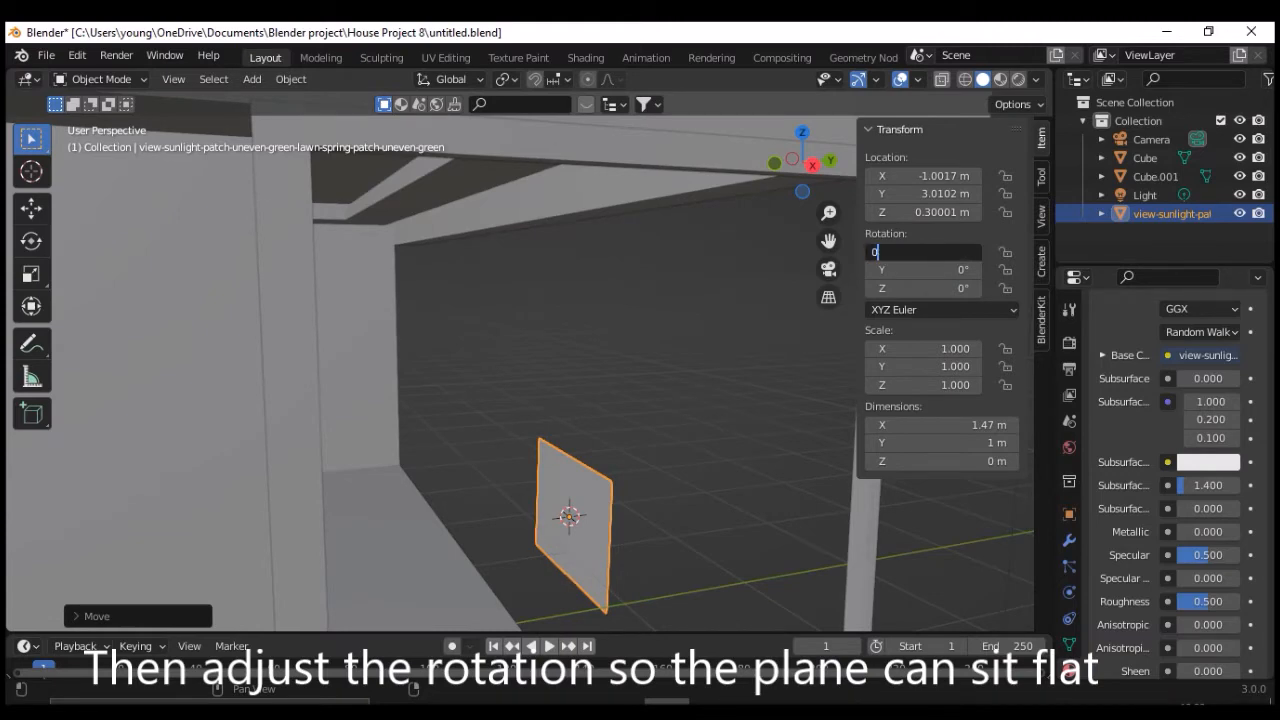
key("Return")
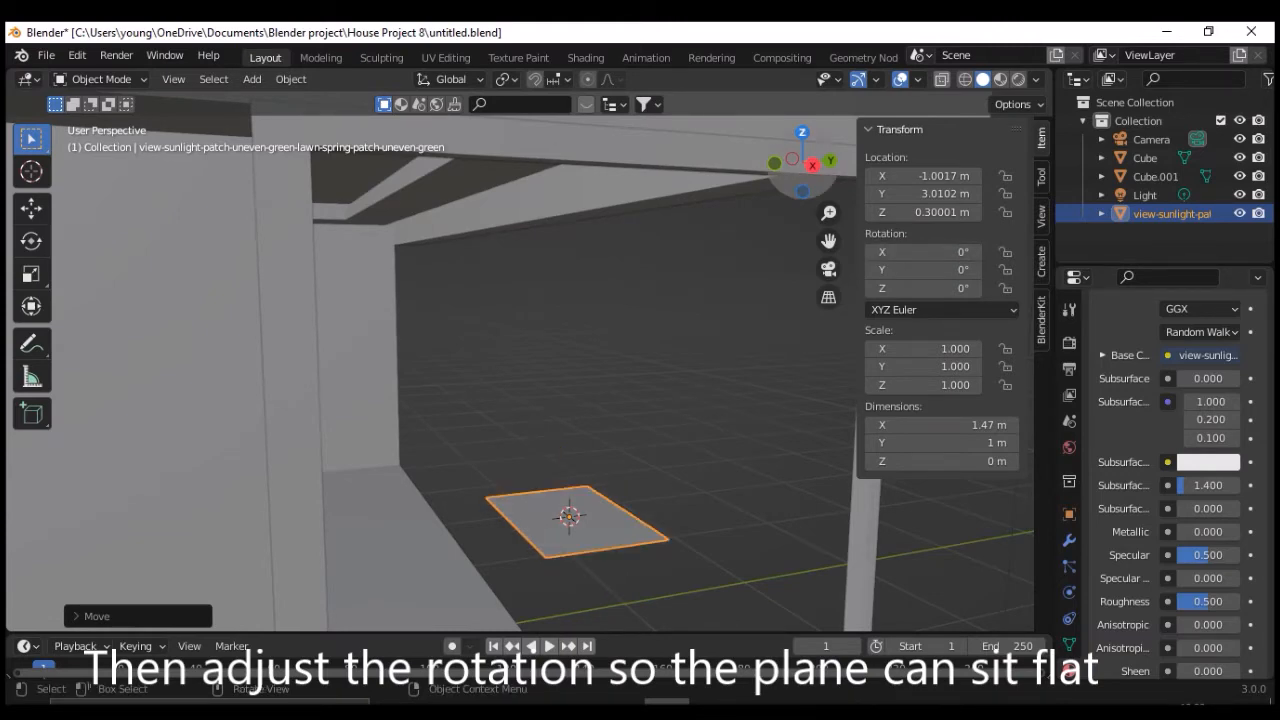
In top view, enlarge the grass plane and stretch it along X to about 4.55 m by 2.08 m.
left_click(802, 132)
left_click_drag(800, 160, 825, 162)
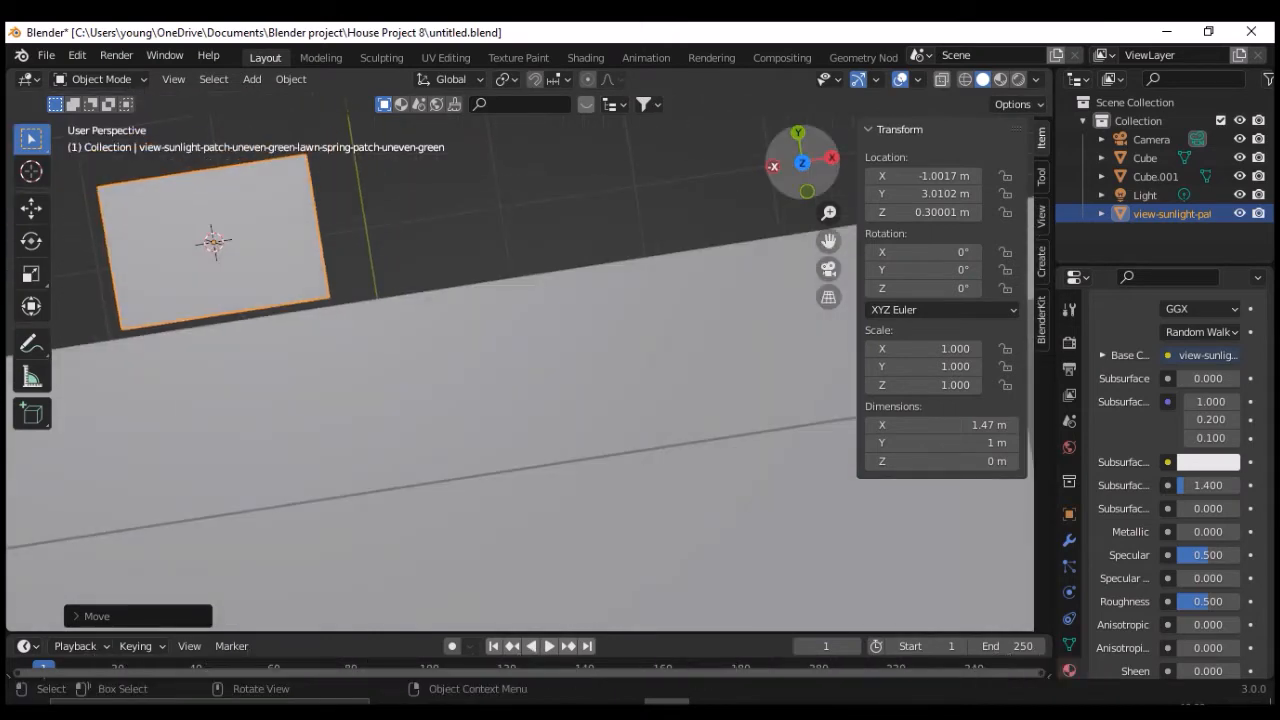
left_click(802, 163)
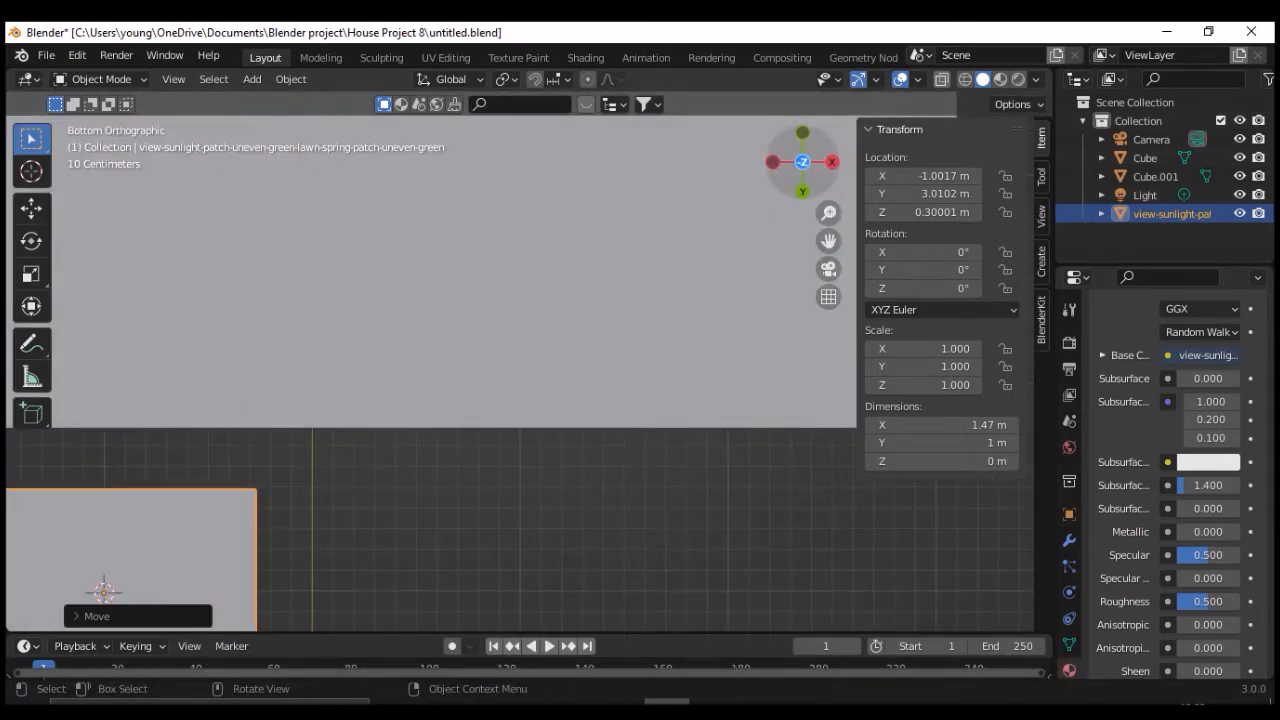
left_click(802, 162)
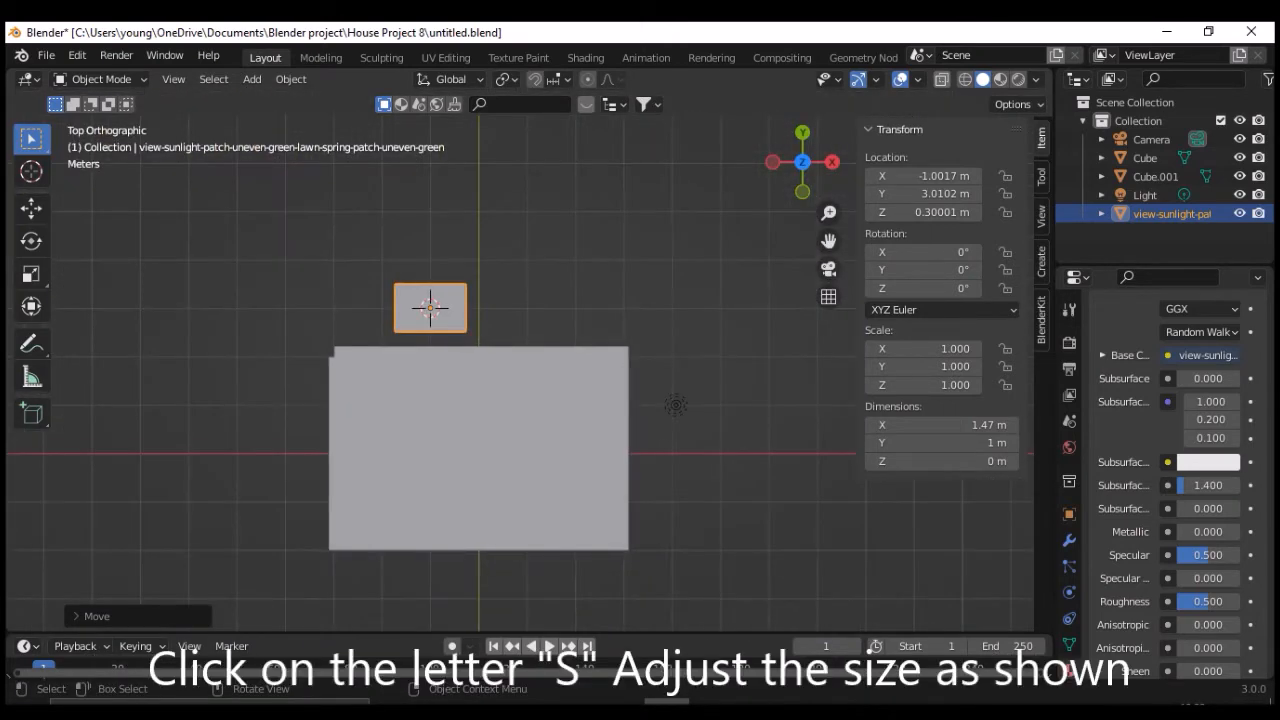
key("s")
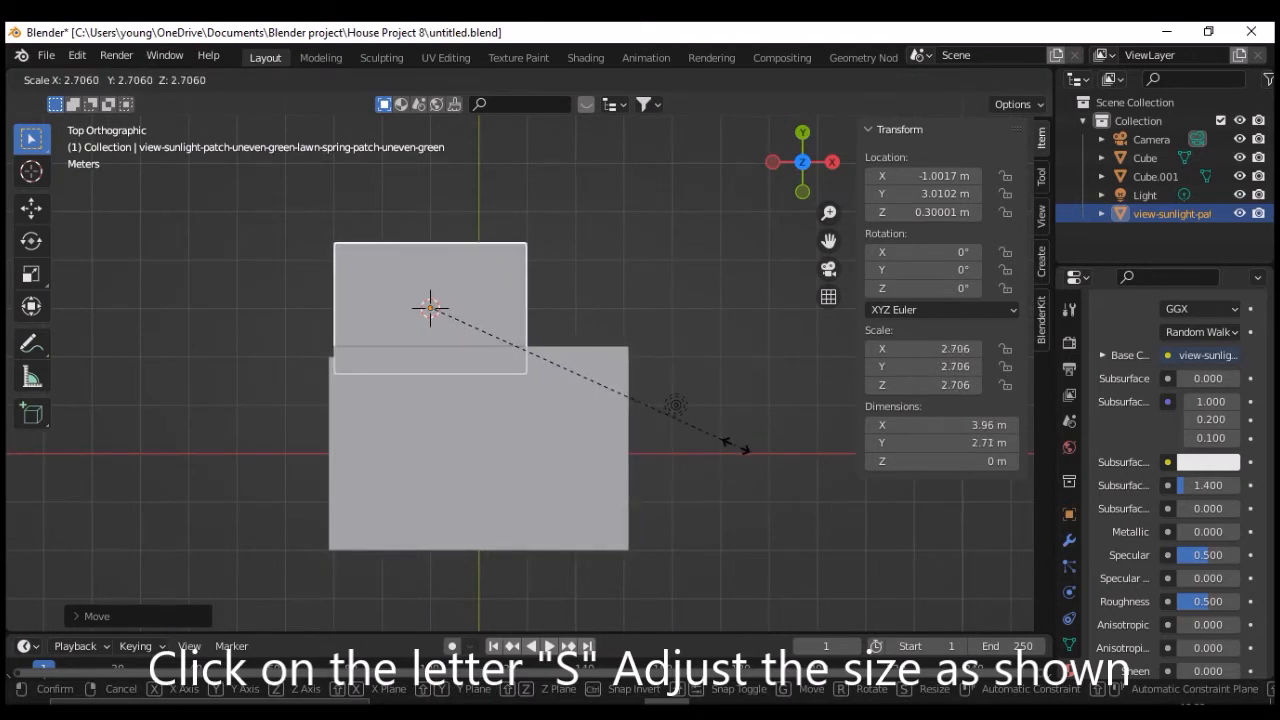
left_click(658, 422)
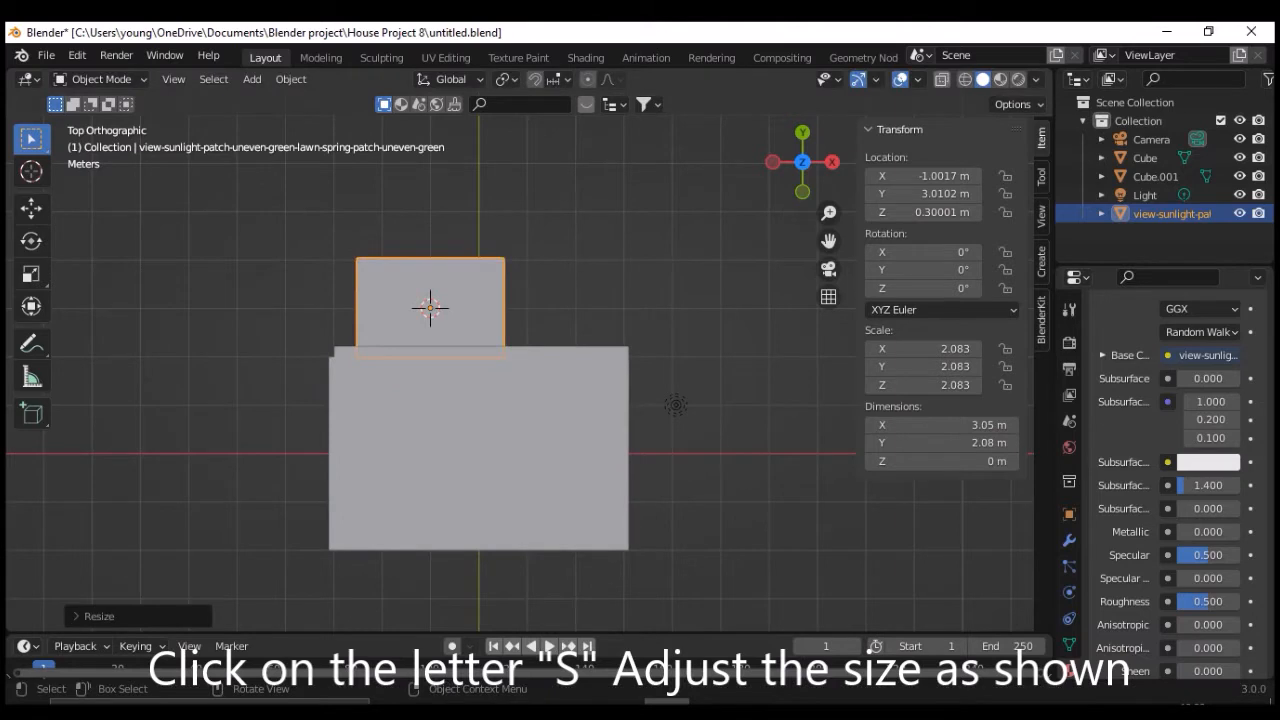
left_click(31, 274)
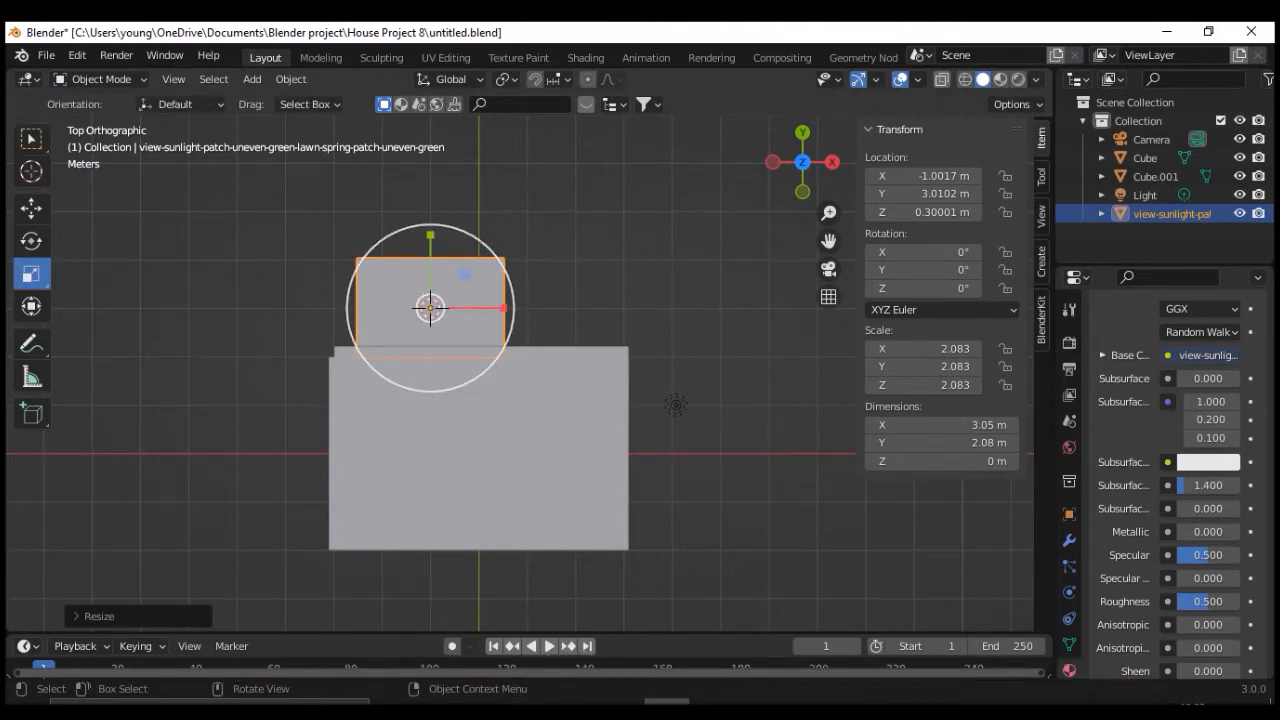
left_click_drag(503, 308, 539, 307)
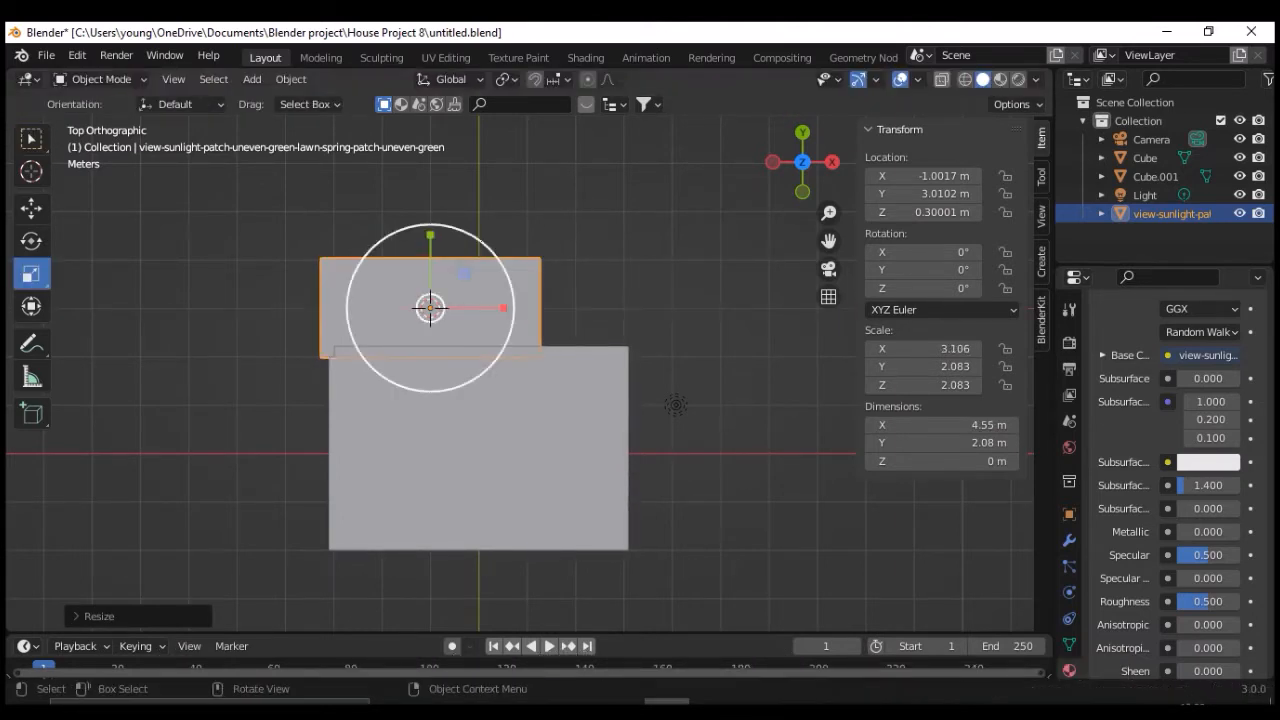
Move the grass plane against the house's back edge, at about X -0.85 m, Y 2.97 m, and check the alignment in perspective.
key("g")
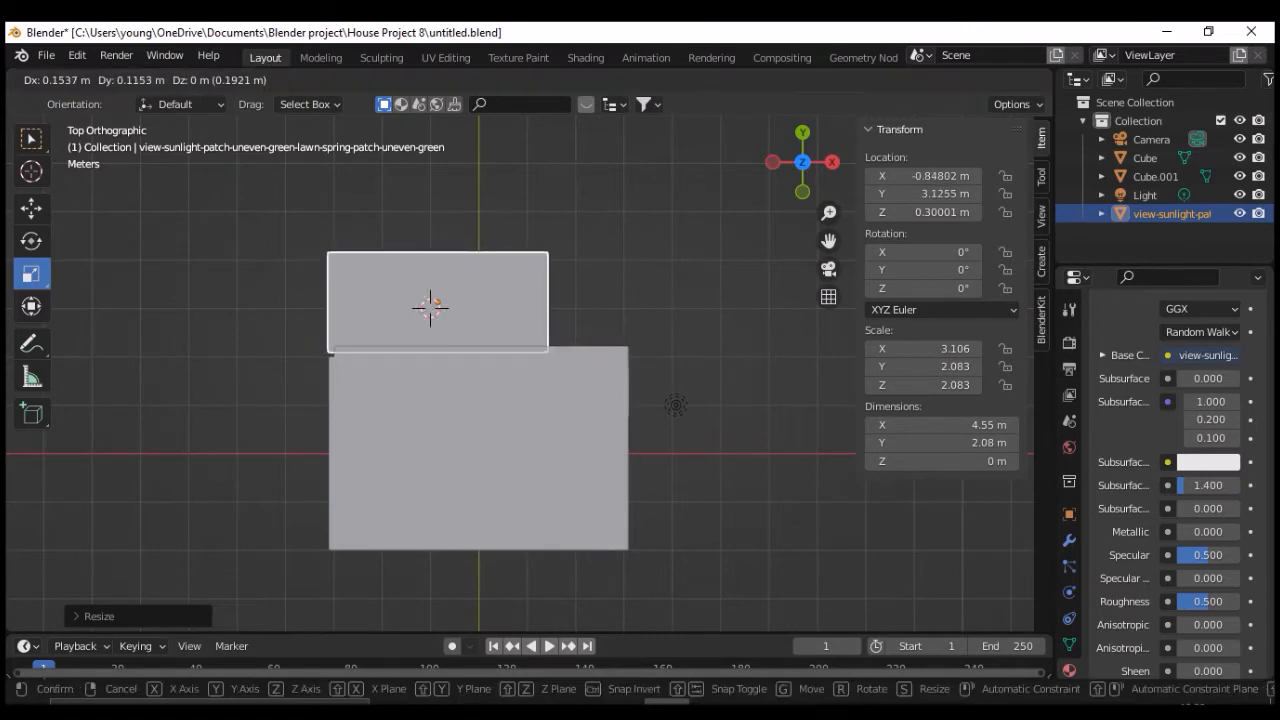
left_click(430, 308)
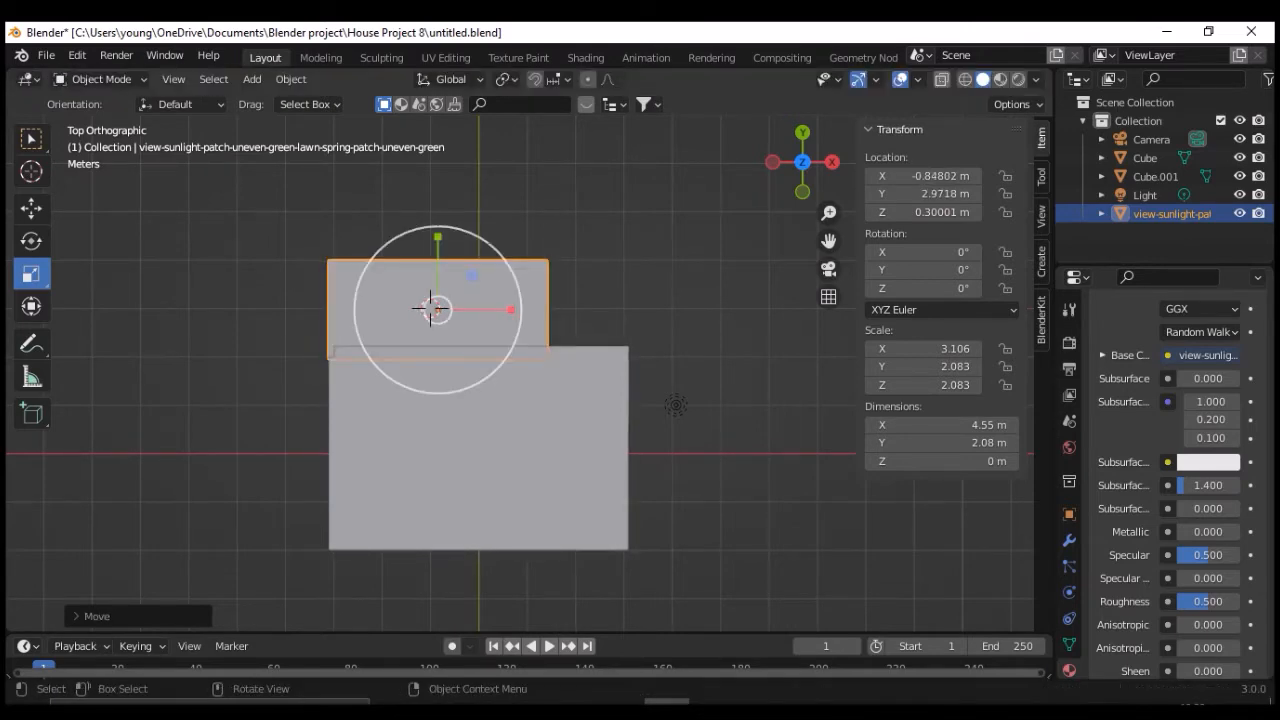
middle_click_drag(560, 500, 535, 350)
scroll(538, 365, "up", 3)
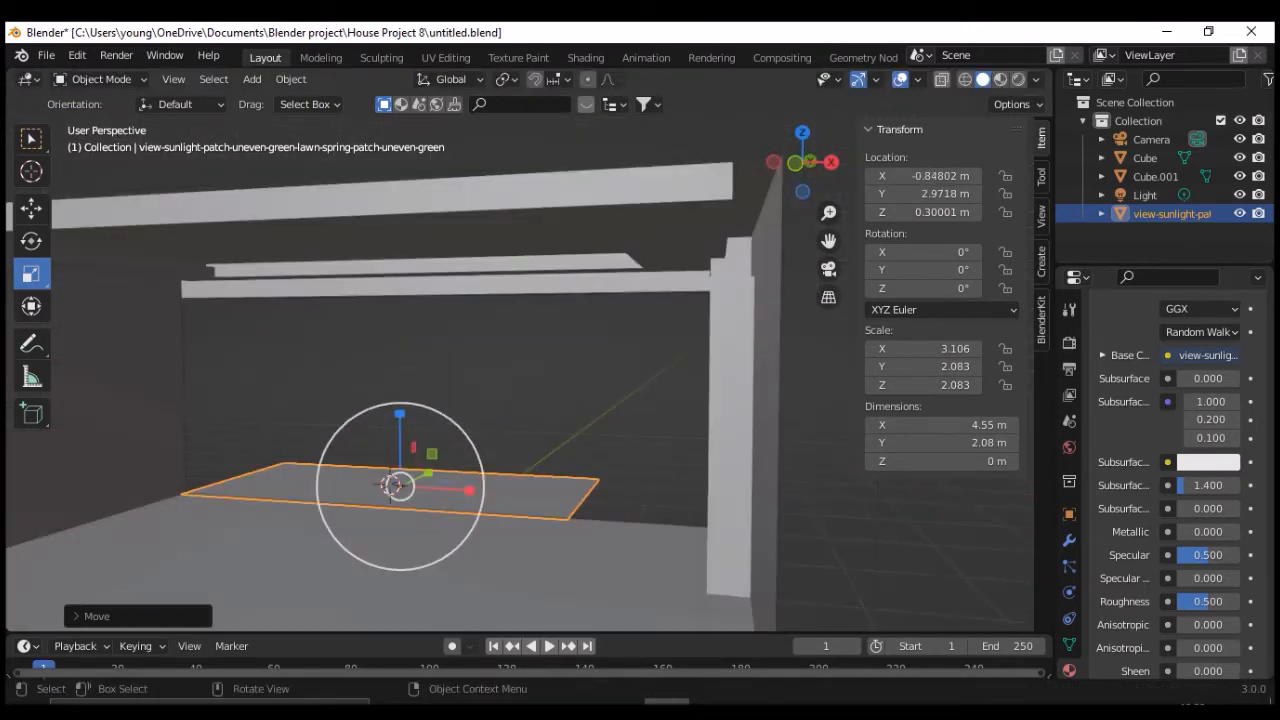
left_click(540, 370)
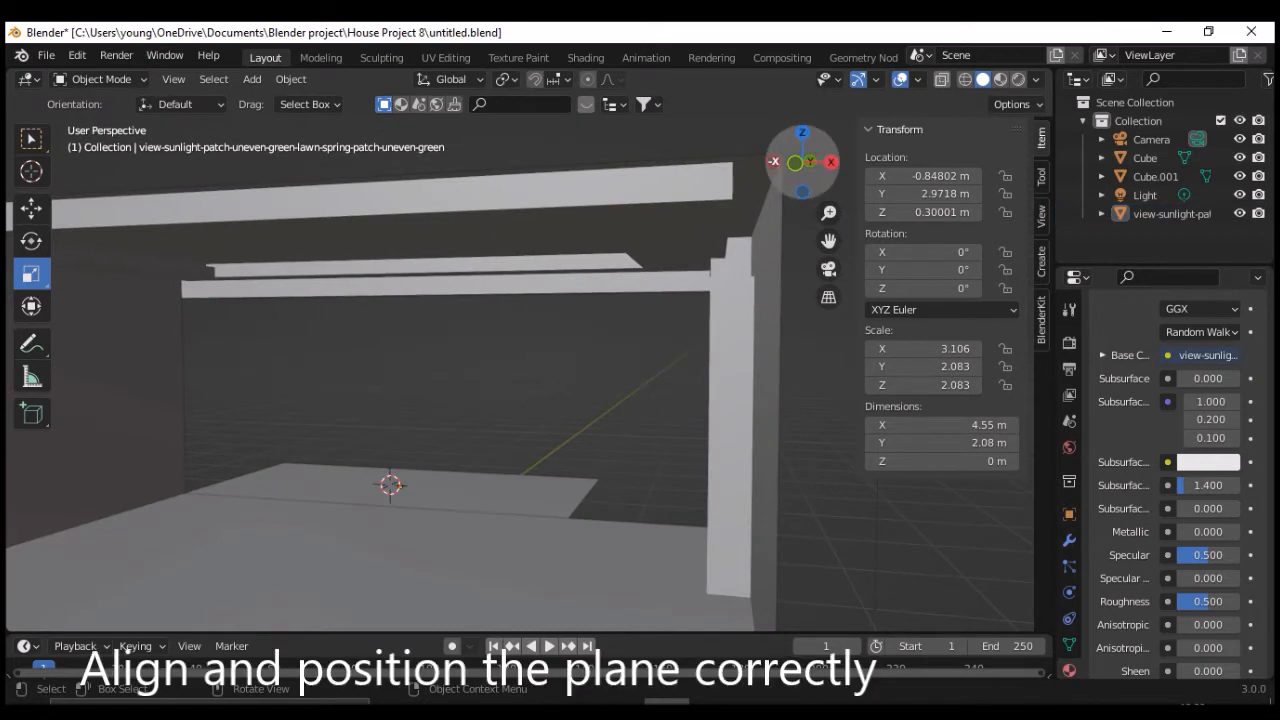
Duplicate the grass plane in top view and place the copy beside it on the +X side, at about X 3.70 m, Y 3.04 m.
left_click(802, 133)
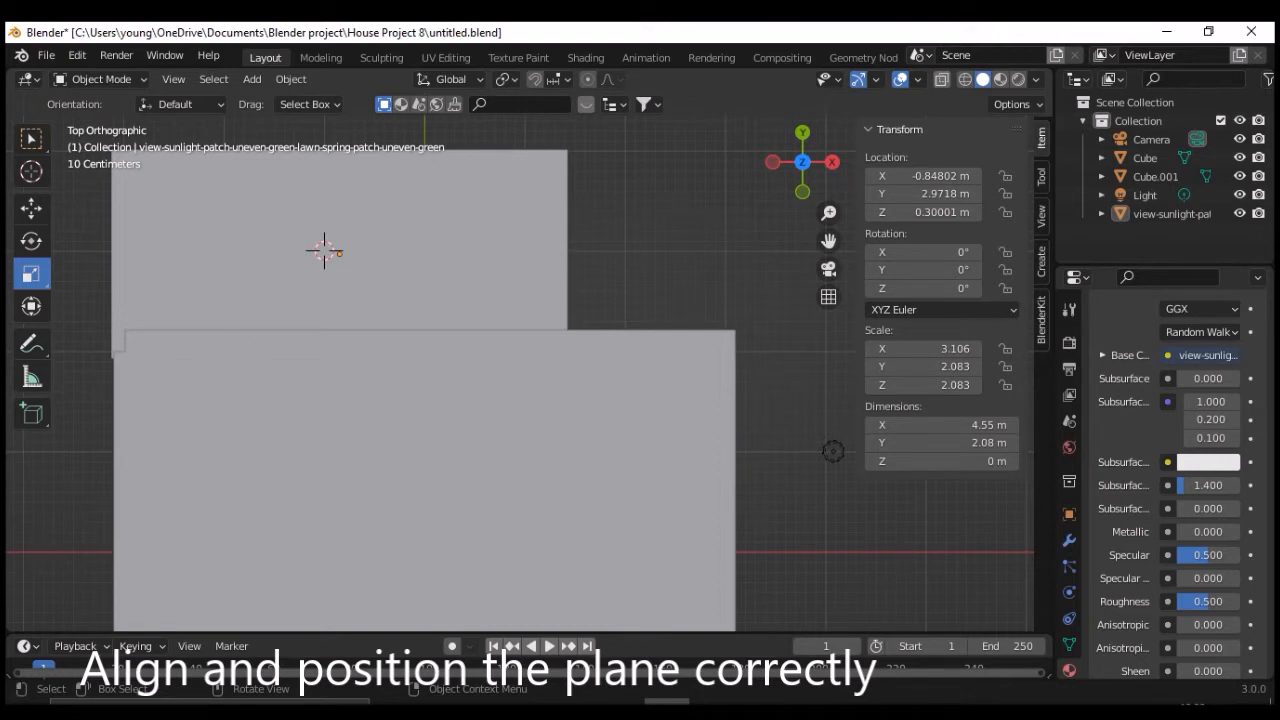
scroll(529, 360, "down", 1)
left_click(400, 262)
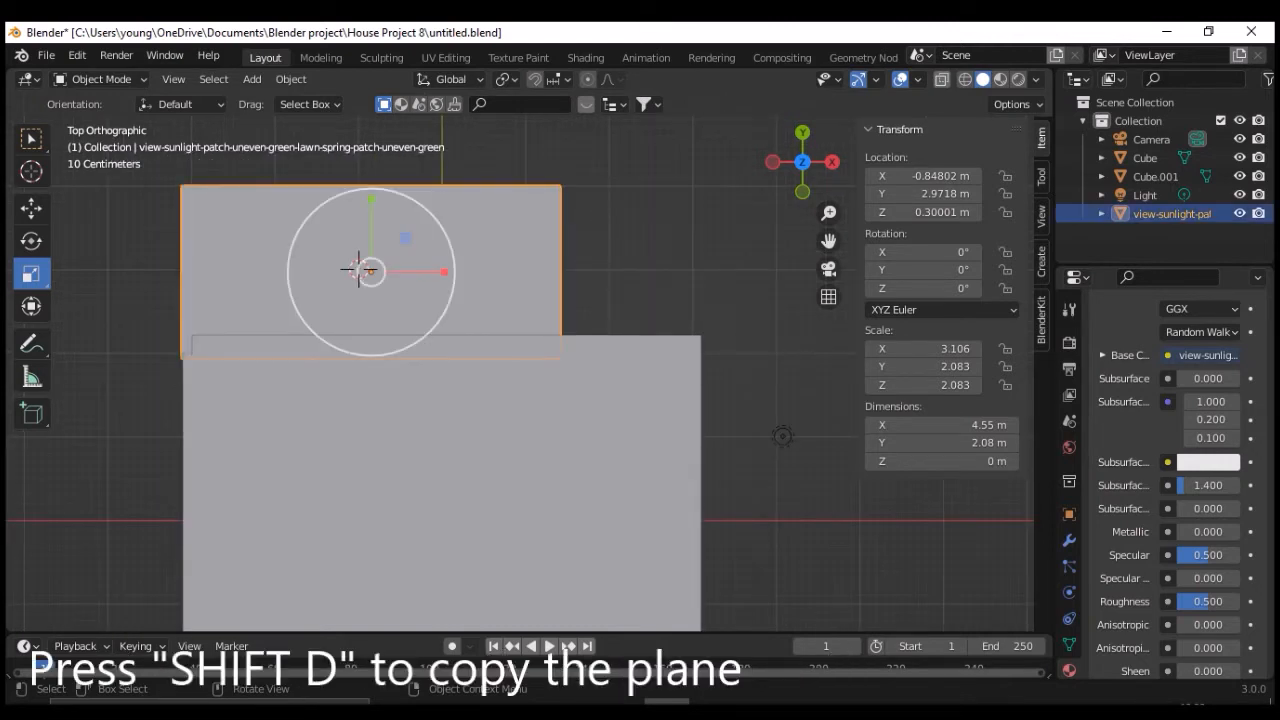
key("shift")
key("shift+d")
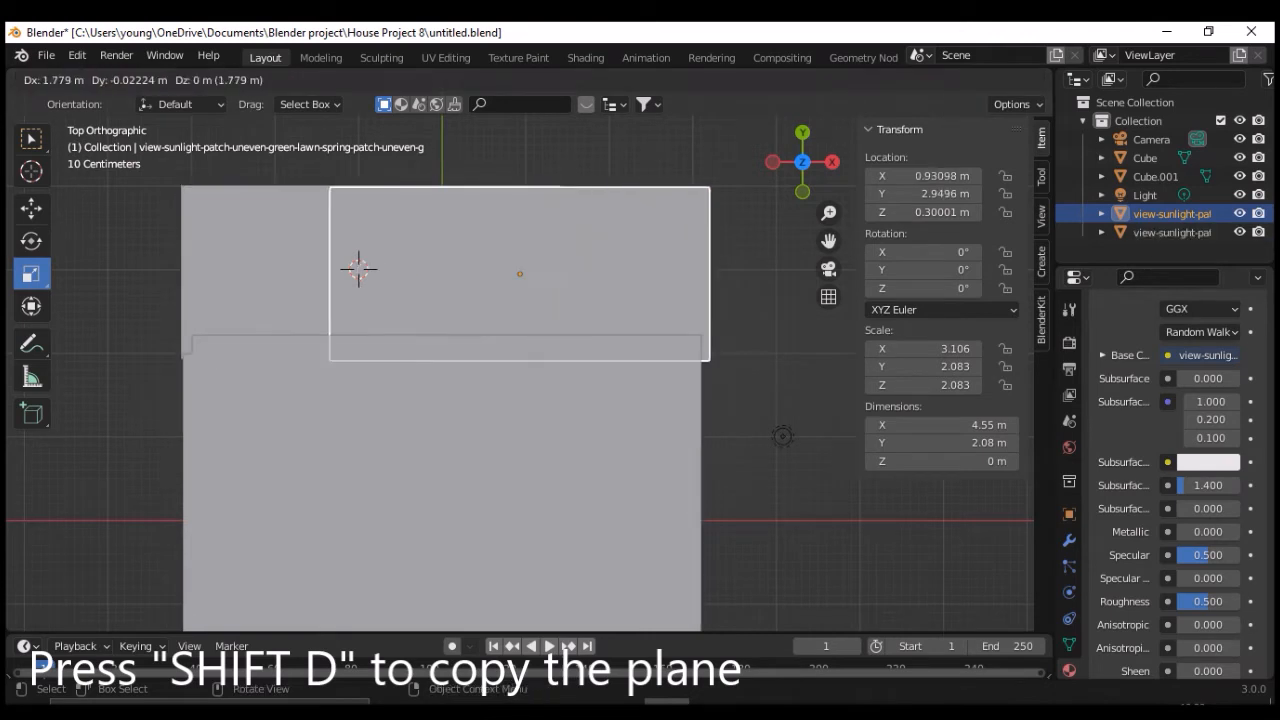
key("Return")
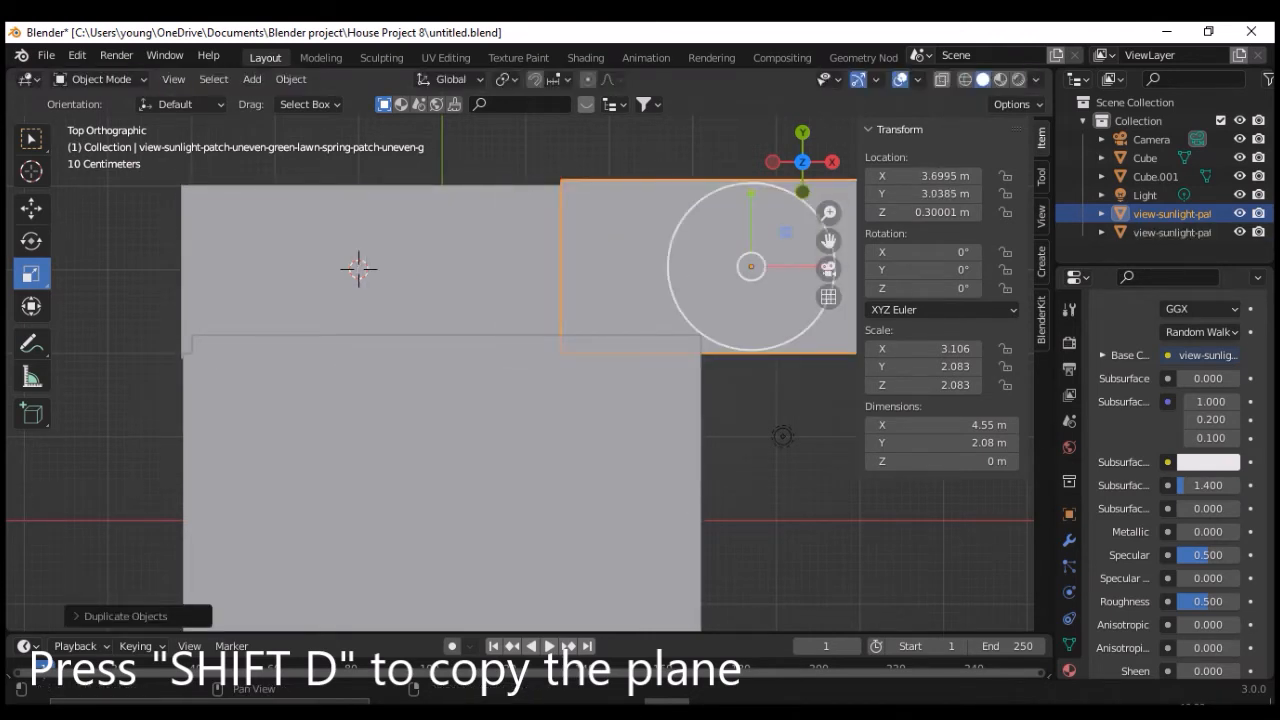
Resize the copied plane to about 1.71 m by 2.98 m and move it against the first plane's +X edge, behind the house.
scroll(650, 398, "down", 4)
key("s")
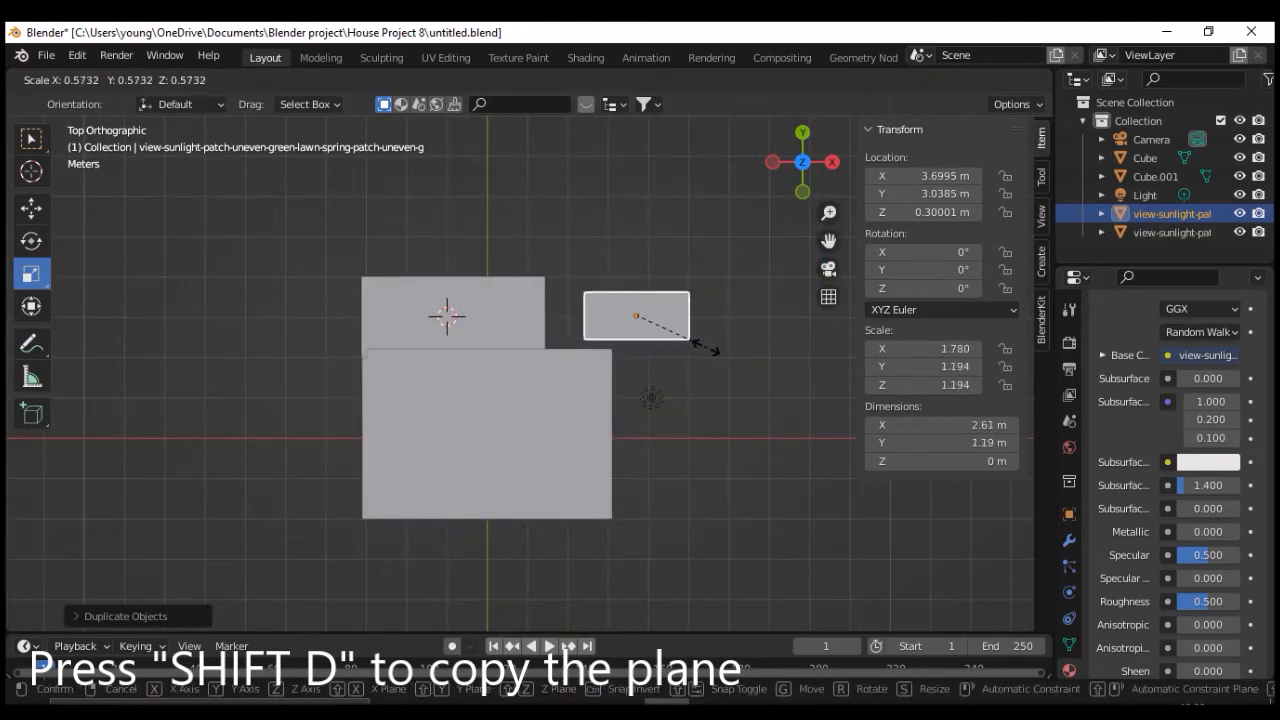
left_click(680, 338)
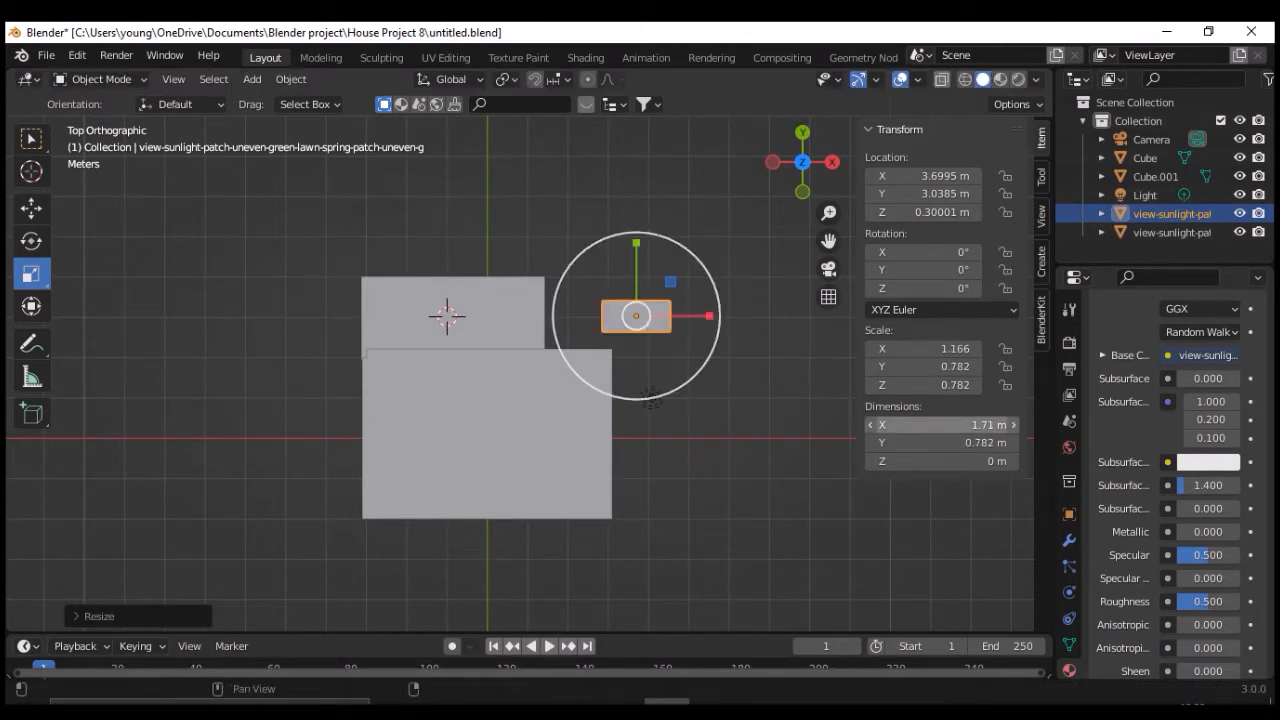
left_click_drag(940, 442, 970, 442)
key("g")
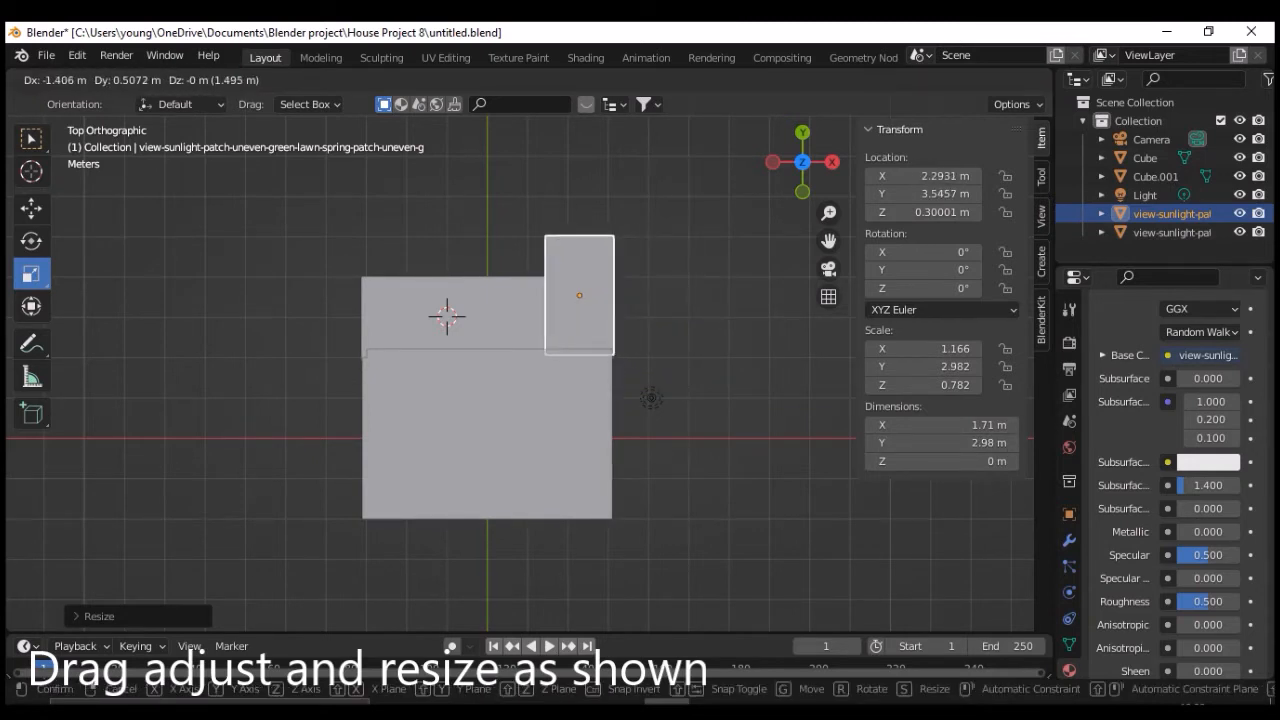
left_click(560, 313)
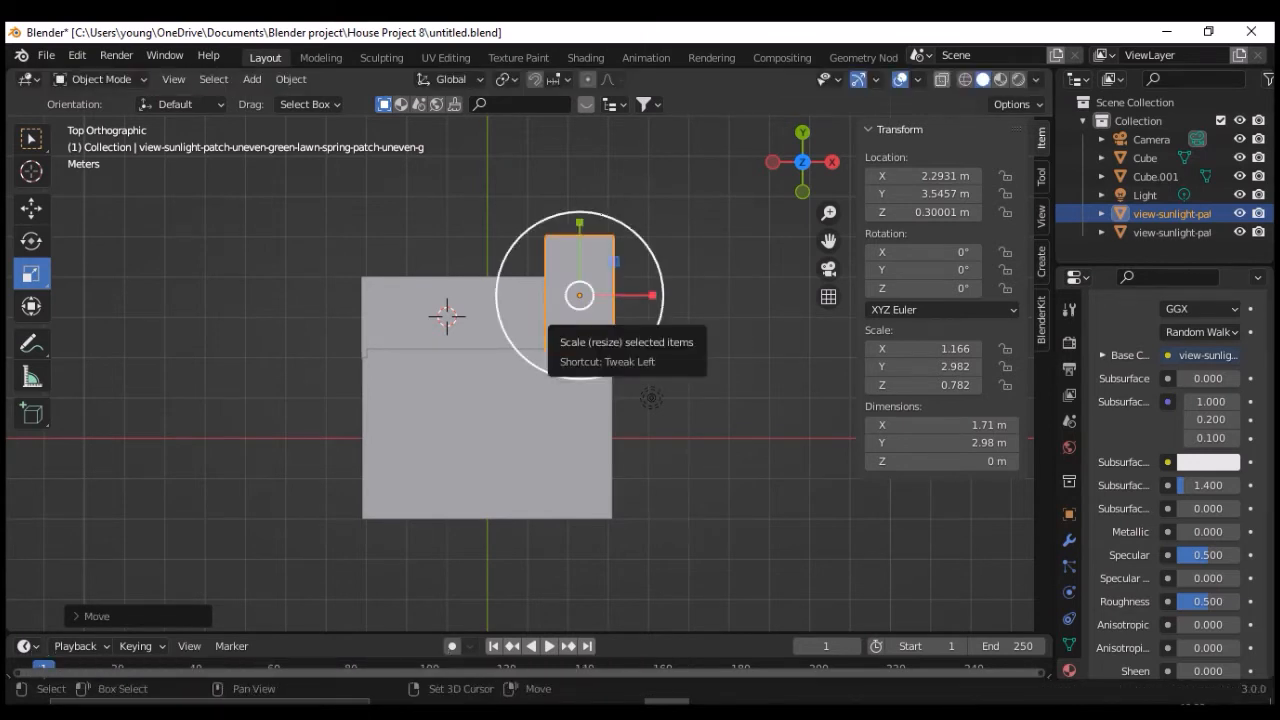
Duplicate the narrow grass plane over the first plane's back edge and shrink the copy to about 0.48 m by 0.85 m.
key("shift+d")
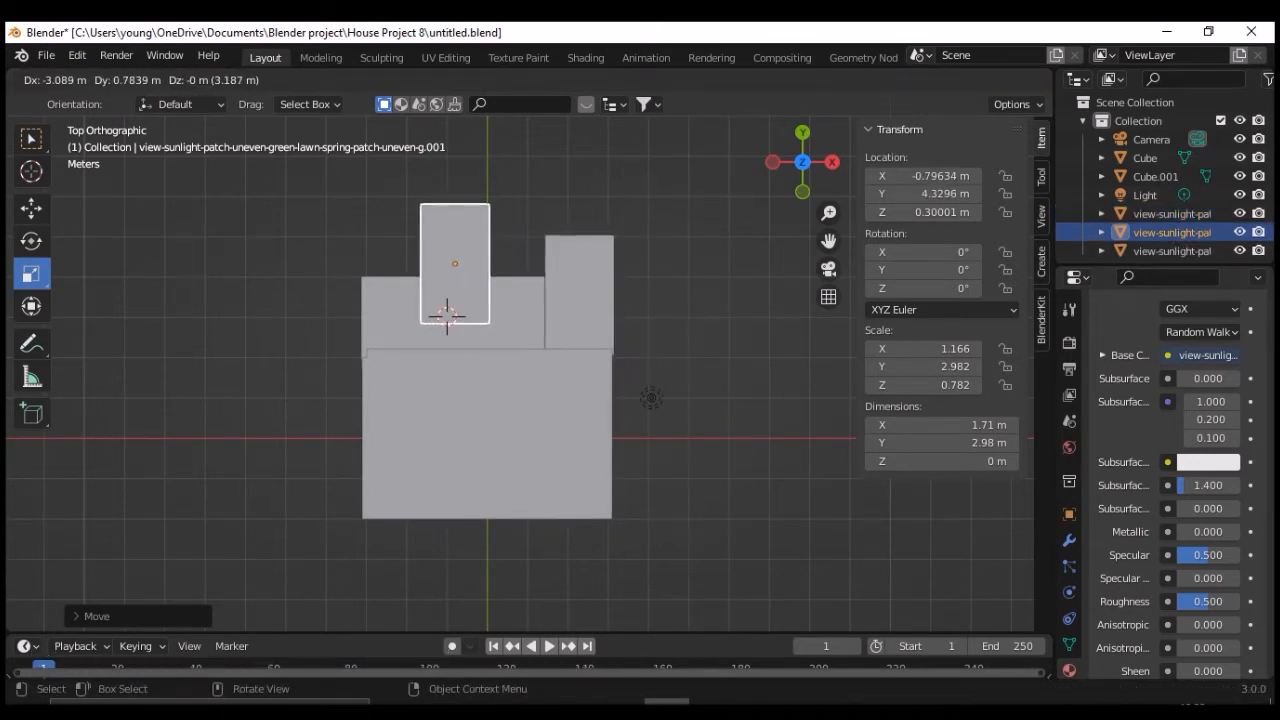
left_click(435, 281)
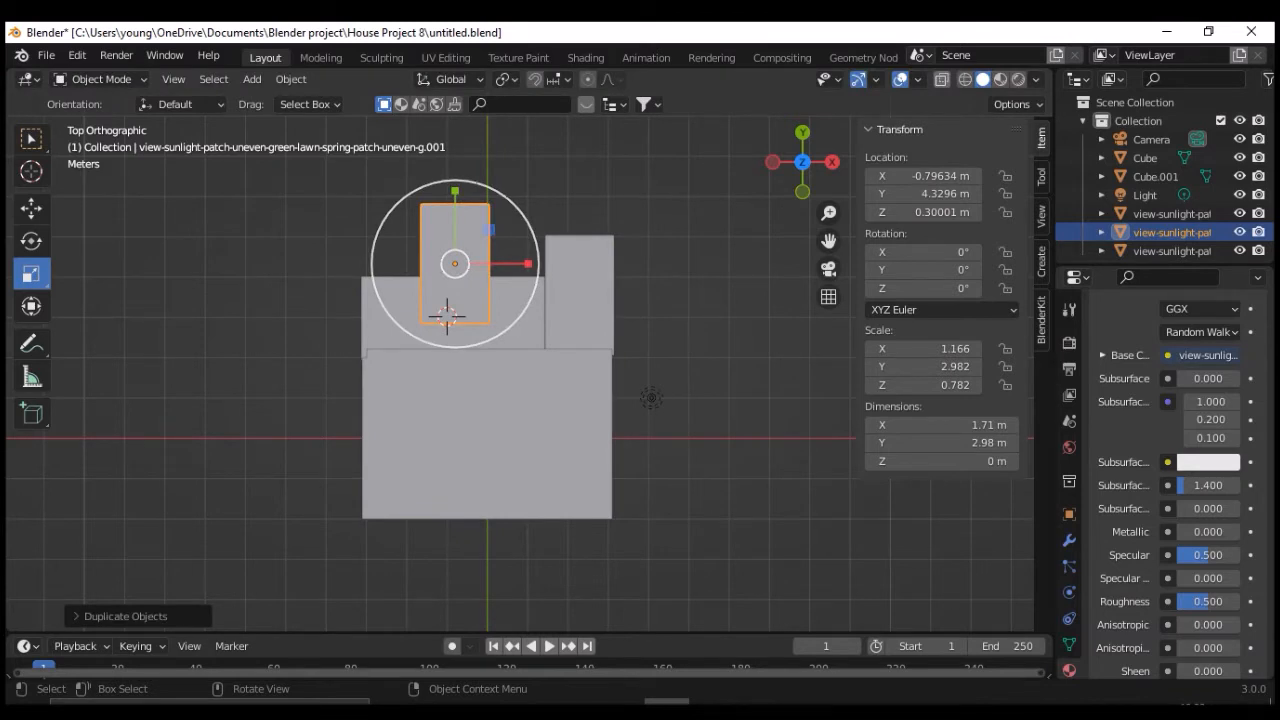
key("s")
left_click(526, 334)
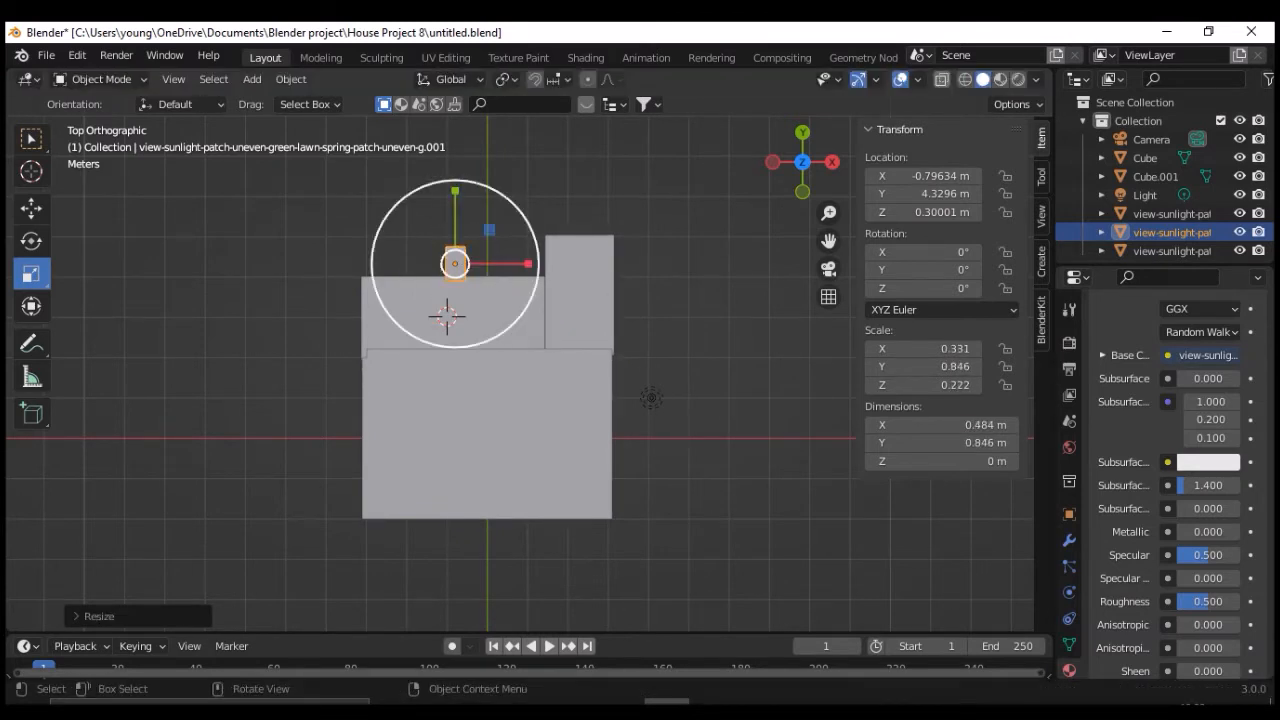
Move the small third plane just behind the first plane's back edge, at about X -0.98 m, Y 4.52 m.
scroll(520, 374, "up", 3)
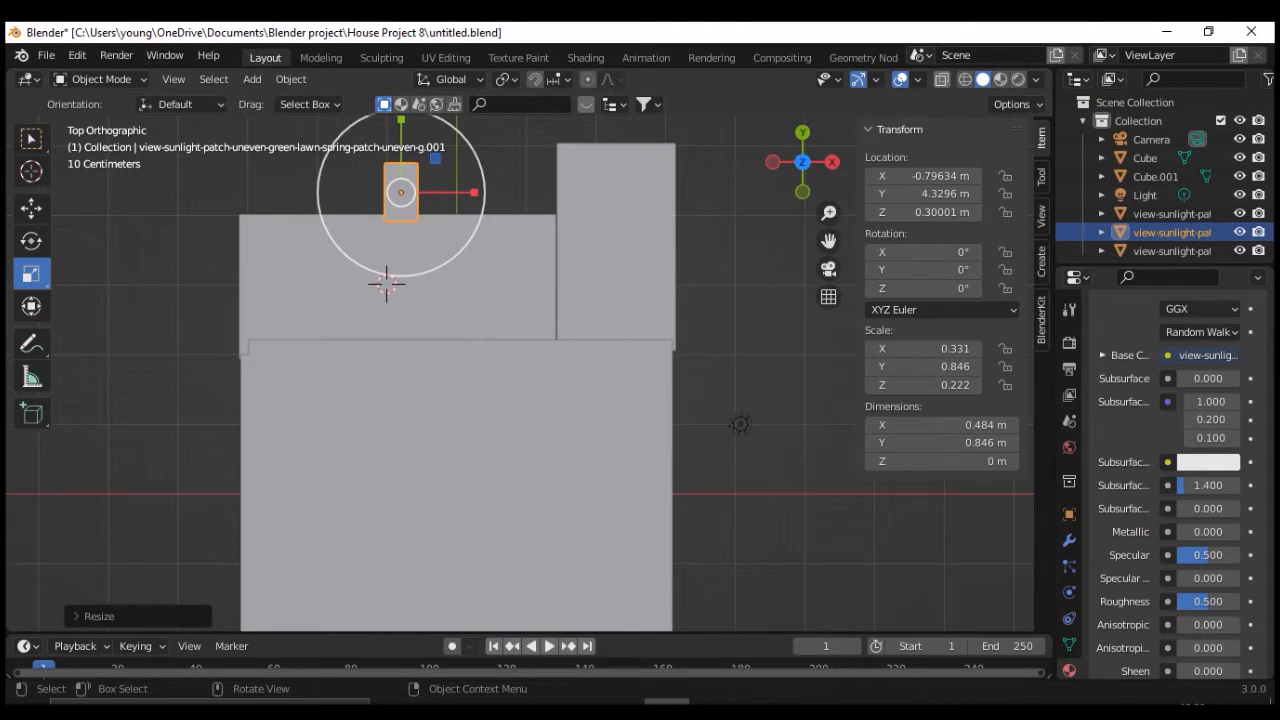
middle_click_drag(386, 284, 417, 366, "shift")
scroll(400, 367, "up", 2)
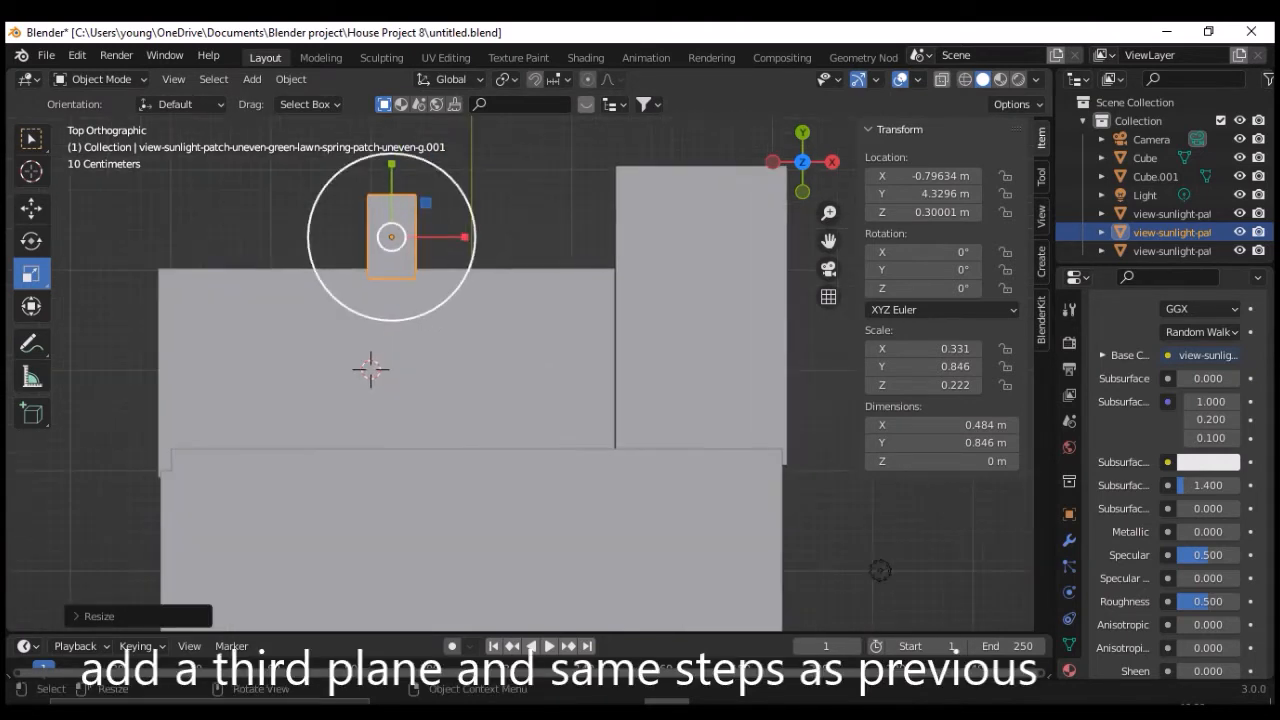
key("g")
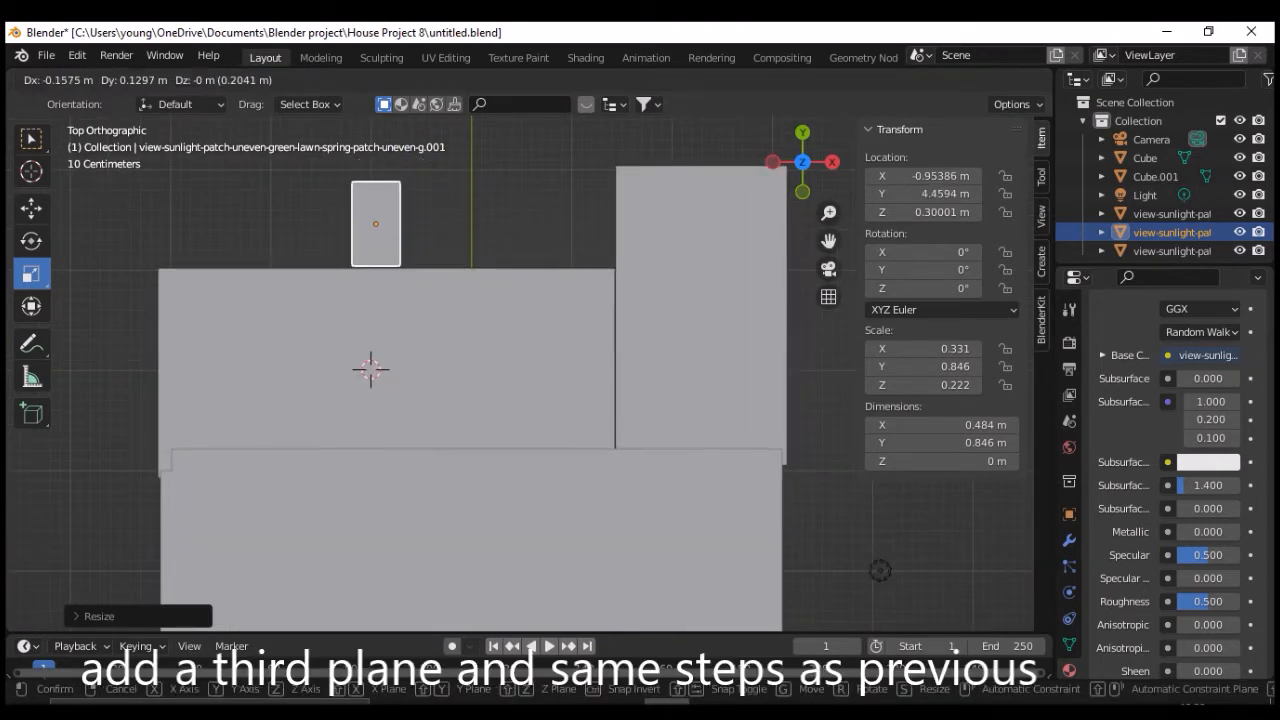
left_click(373, 218)
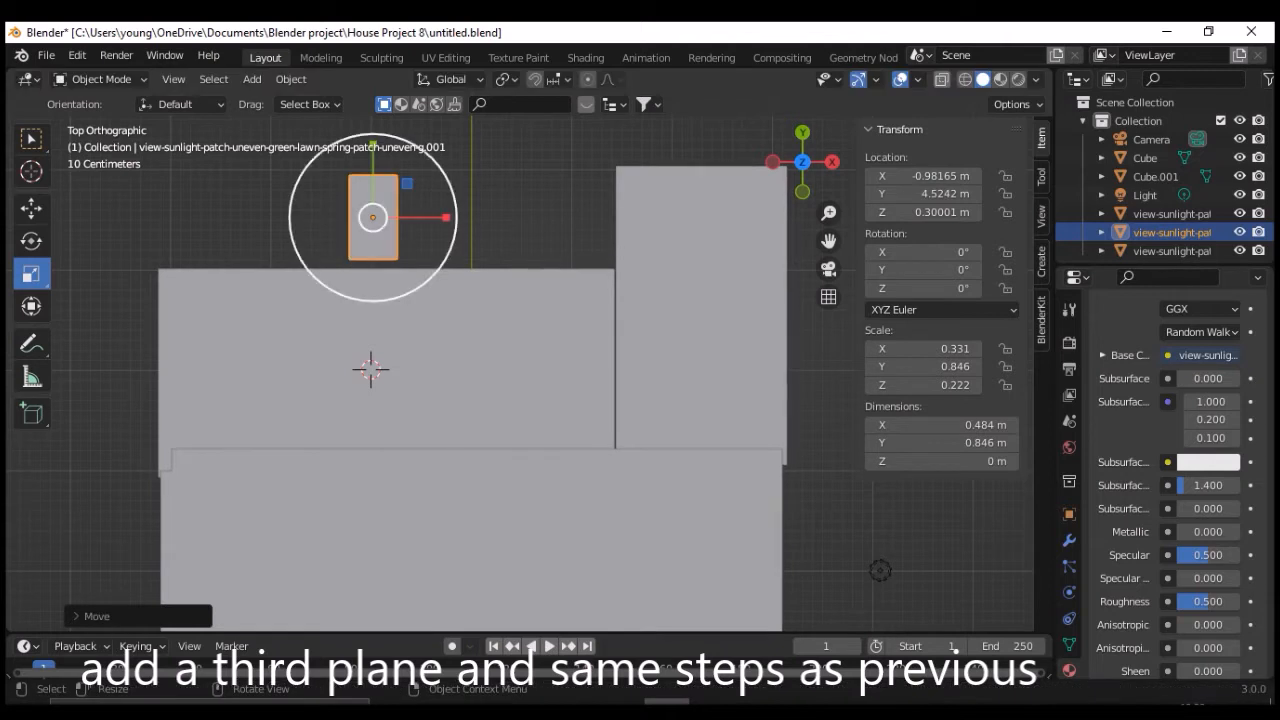
Resize the third plane to about 4.51 m by 1.05 m and center it behind the first plane, at about X -0.83 m, Y 4.56 m.
left_click_drag(447, 217, 1044, 234)
key("g")
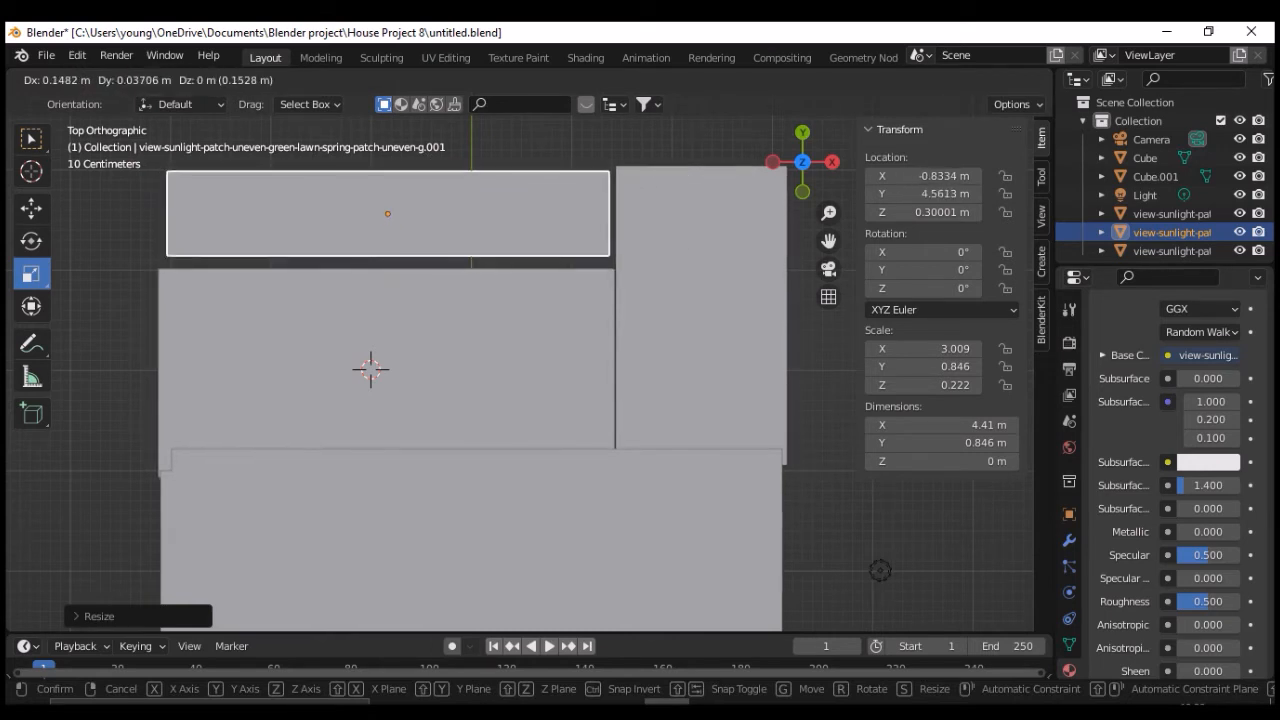
left_click(388, 214)
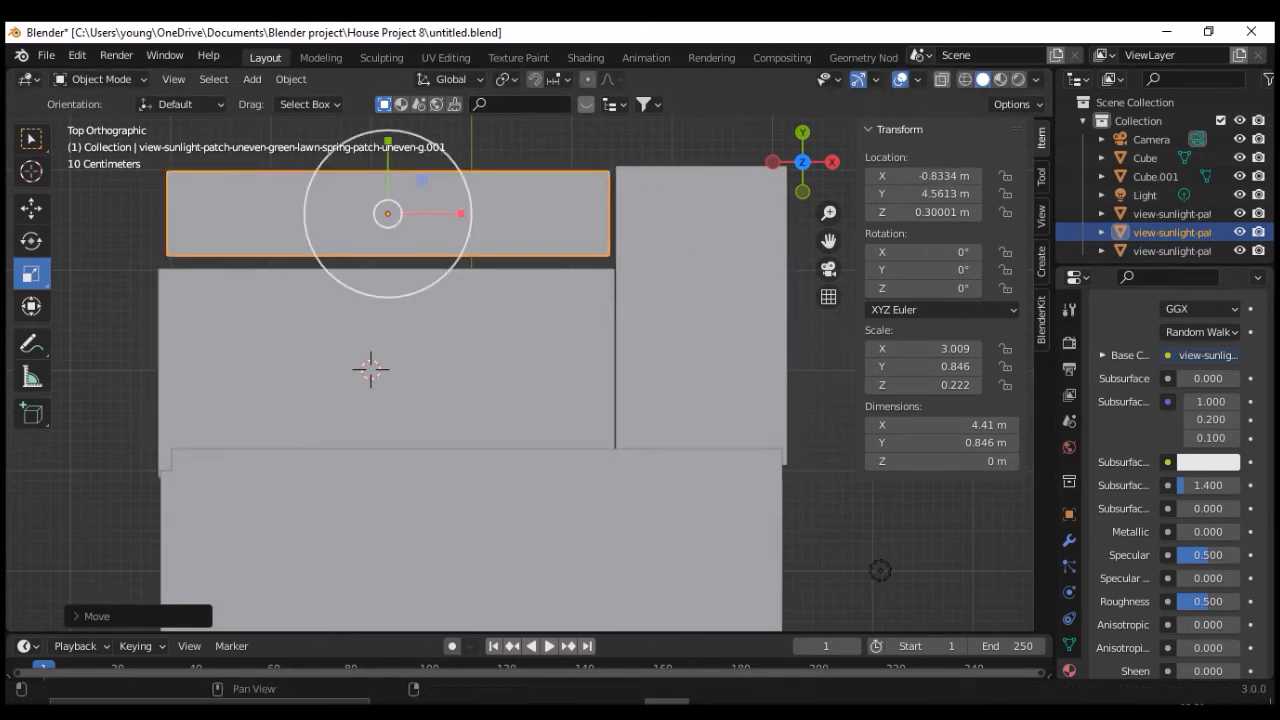
left_click(1012, 442)
left_click(1012, 442)
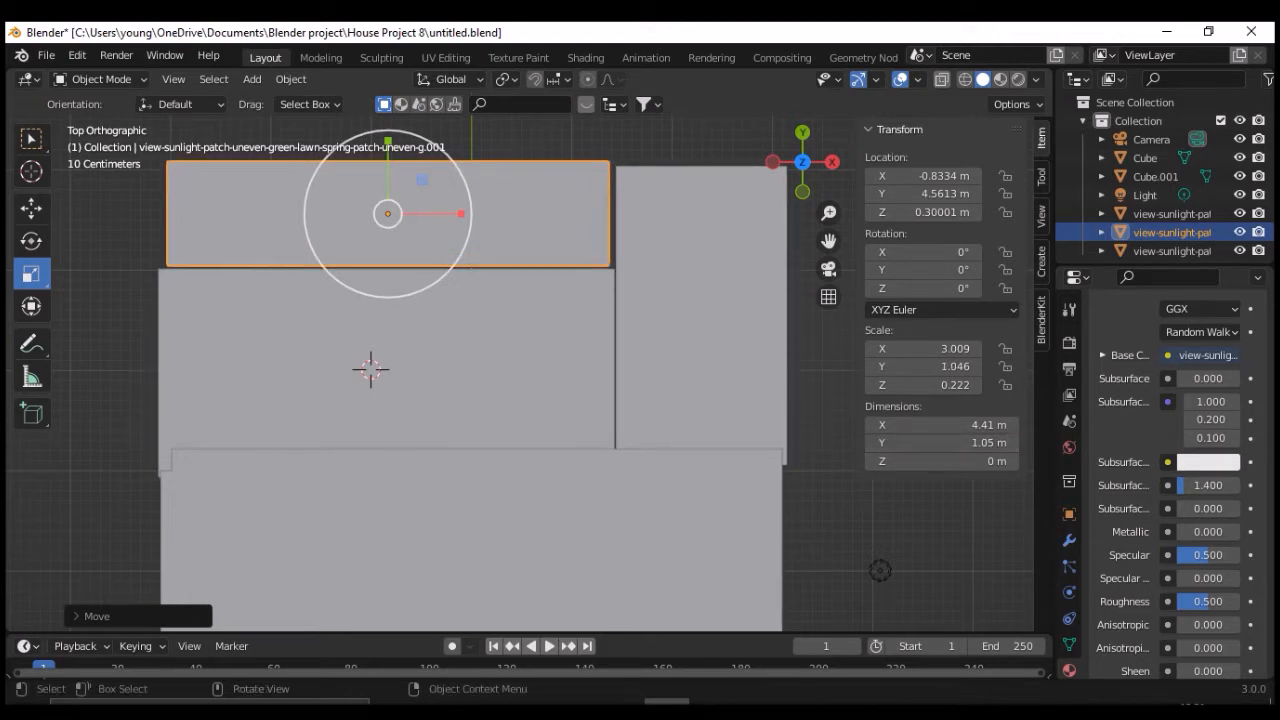
left_click(1012, 424)
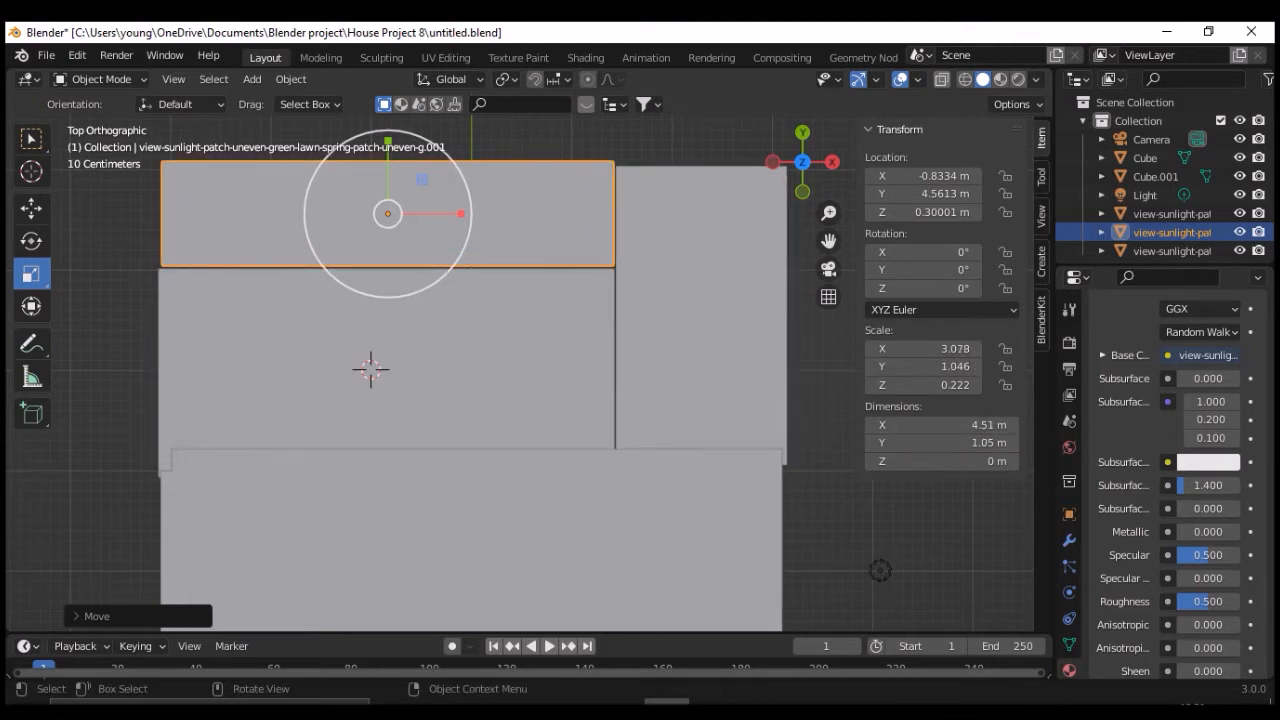
Nudge the back strip flush with the first plane, move the side plane to about X 2.27 m, Y 3.57 m, and check levels through the camera.
key("g")
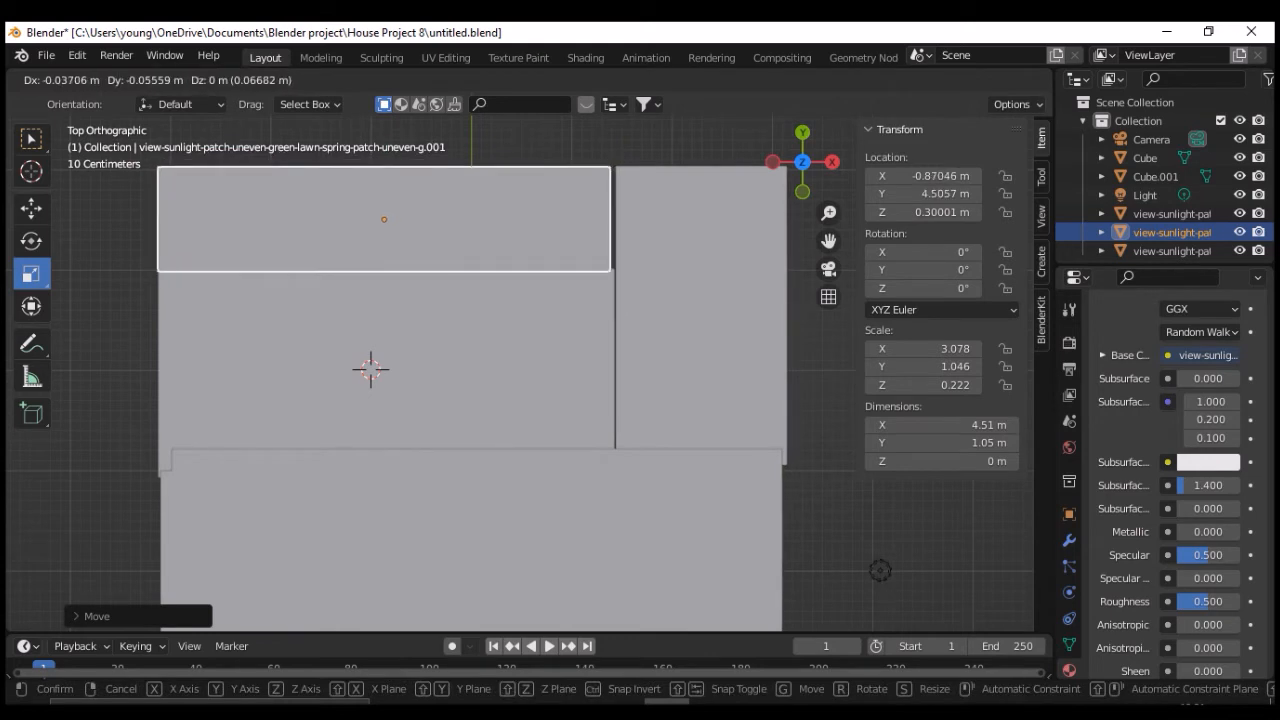
left_click(389, 214)
left_click(700, 306)
key("g")
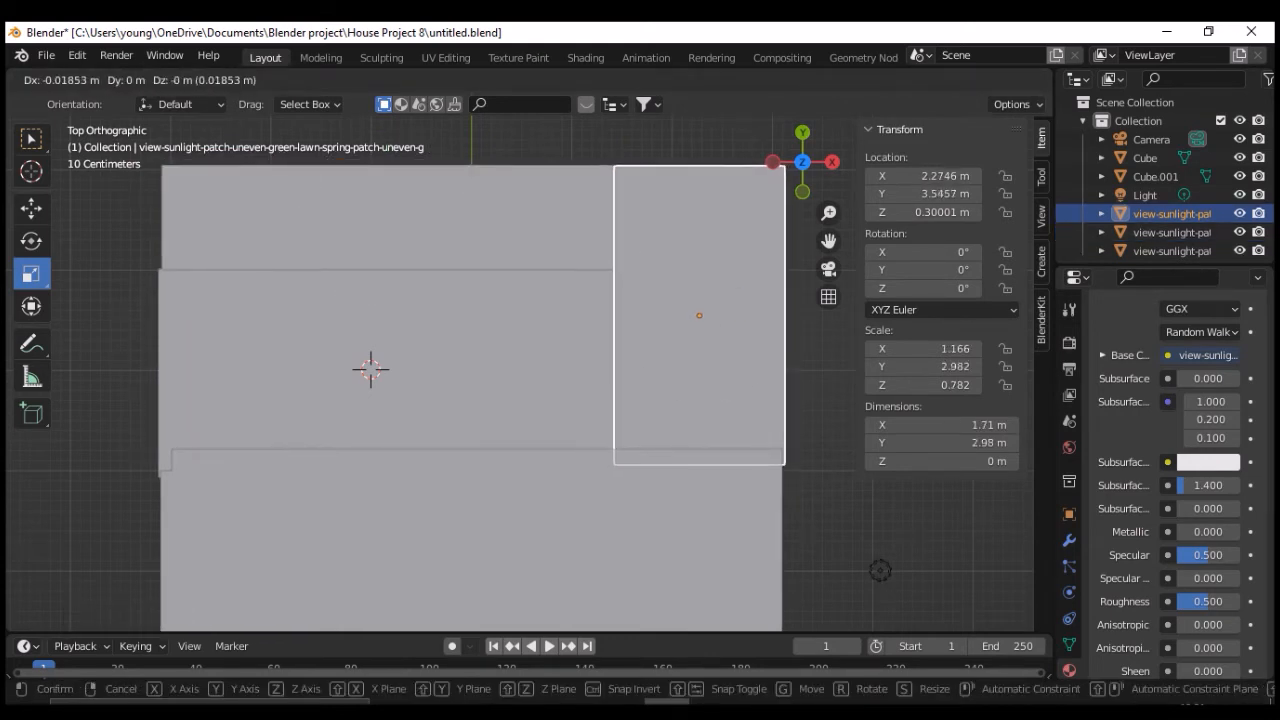
left_click(699, 306)
left_click(826, 390)
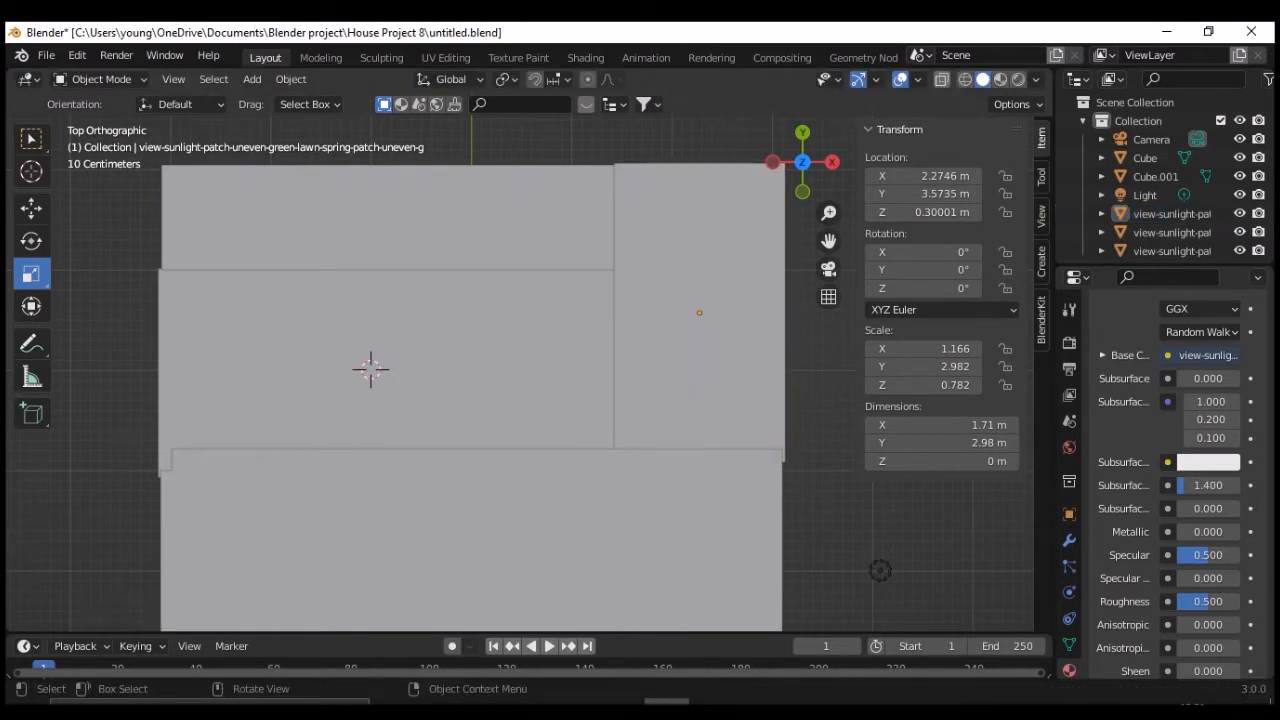
left_click(828, 269)
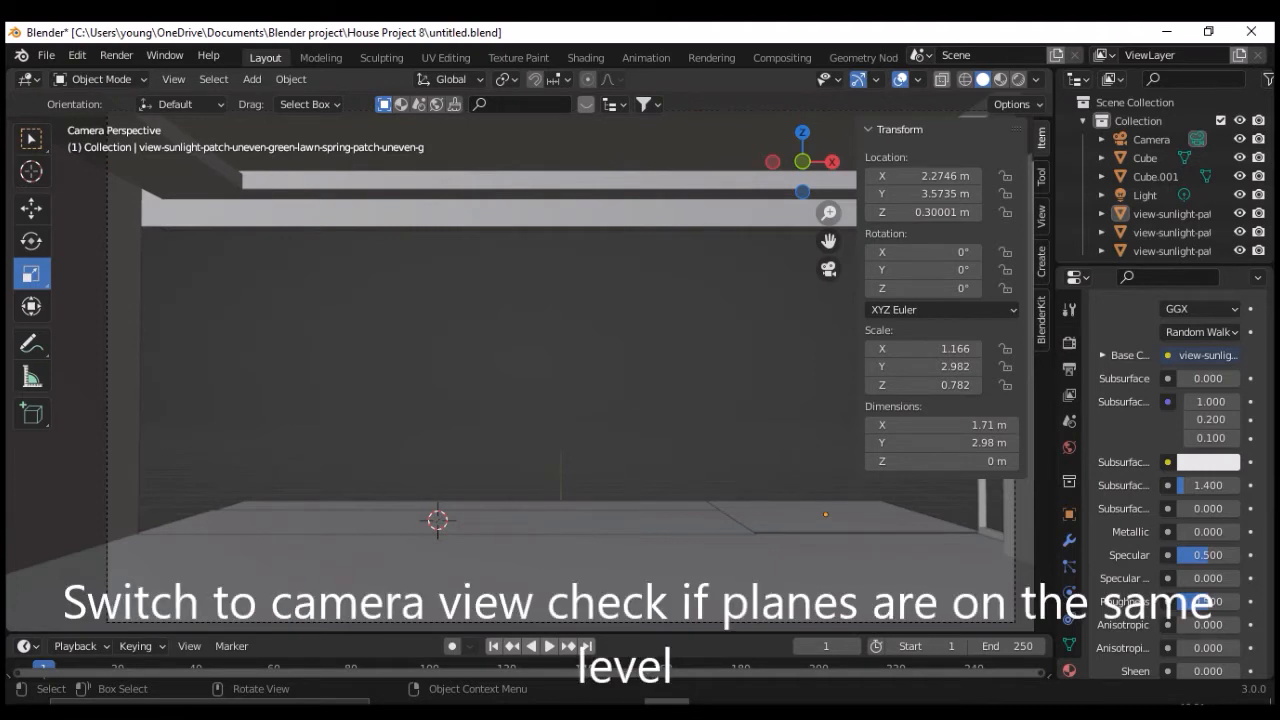
key("KP_7")
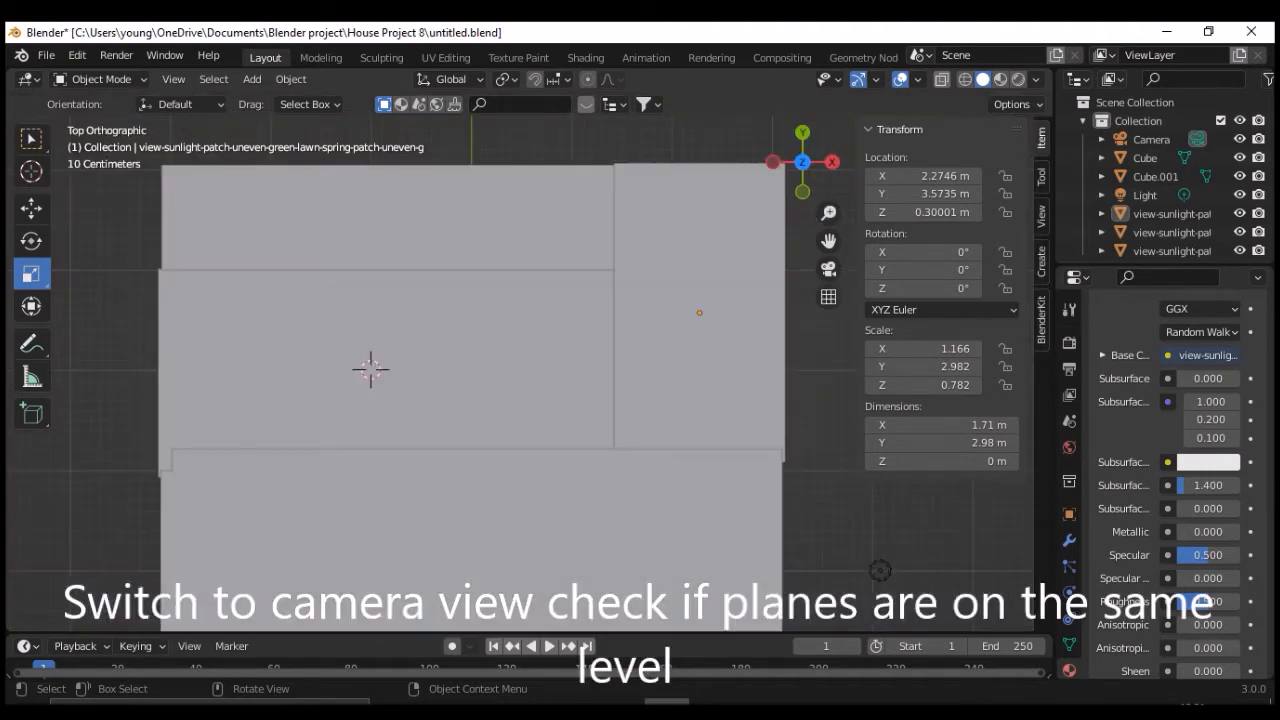
Enlarge the side plane to about 2.5 m by 4.36 m and move it to about X 2.65 m, Y 3.53 m.
left_click(699, 313)
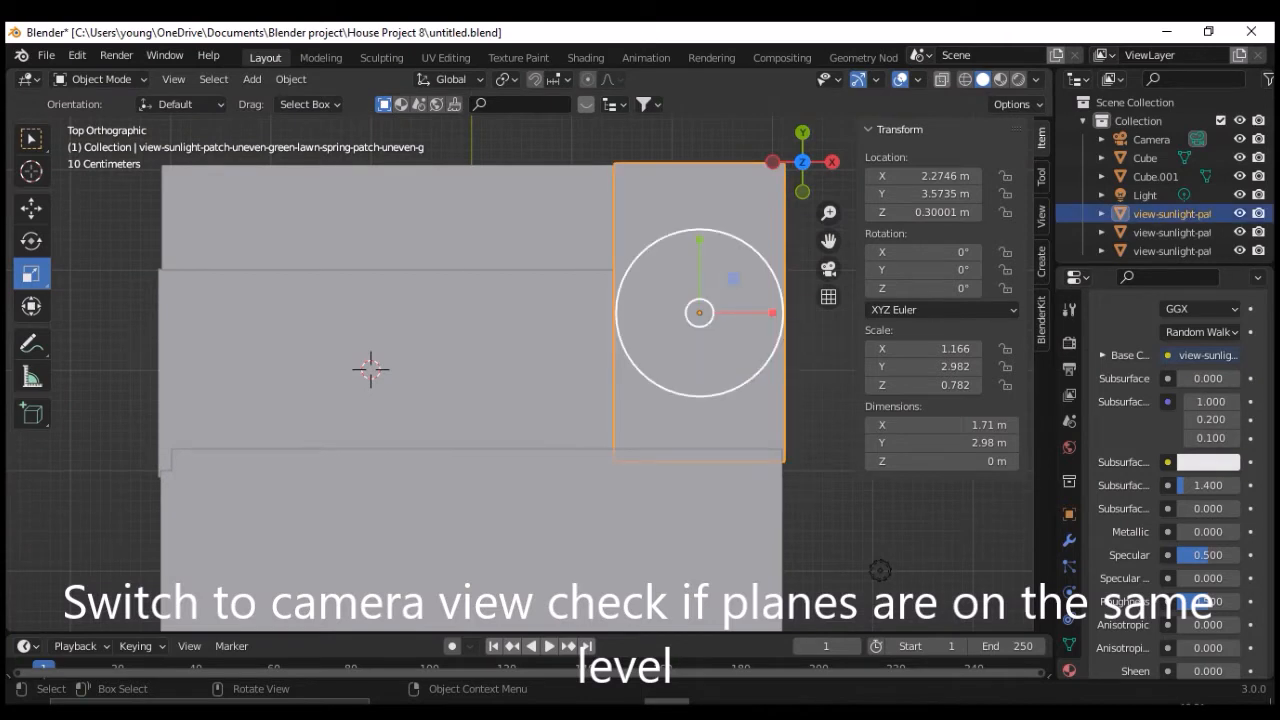
left_click_drag(770, 354, 806, 374)
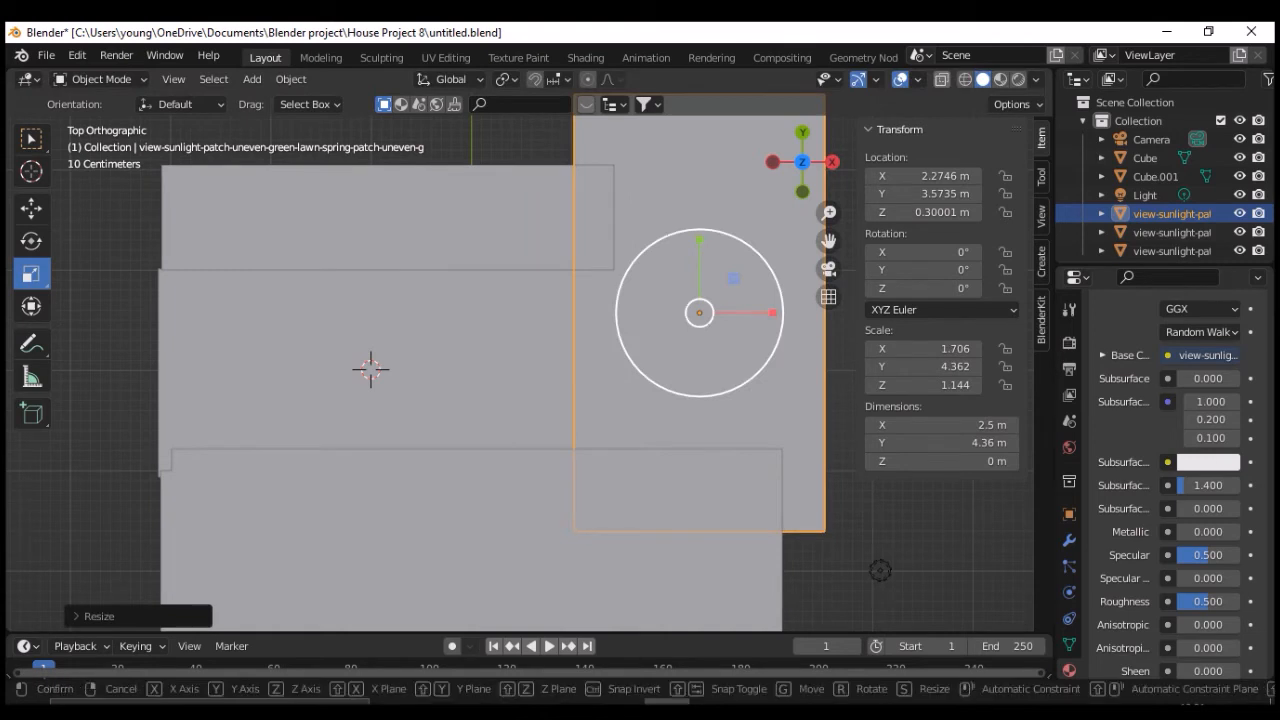
key("g")
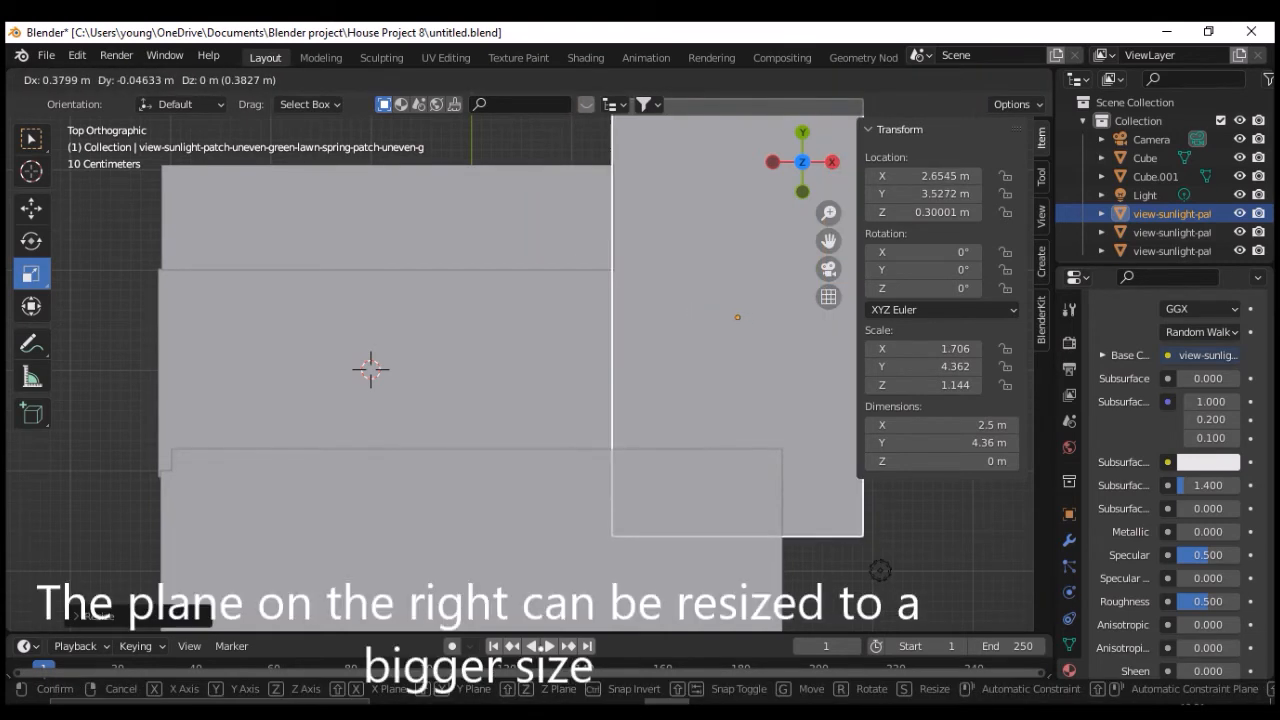
left_click(737, 320)
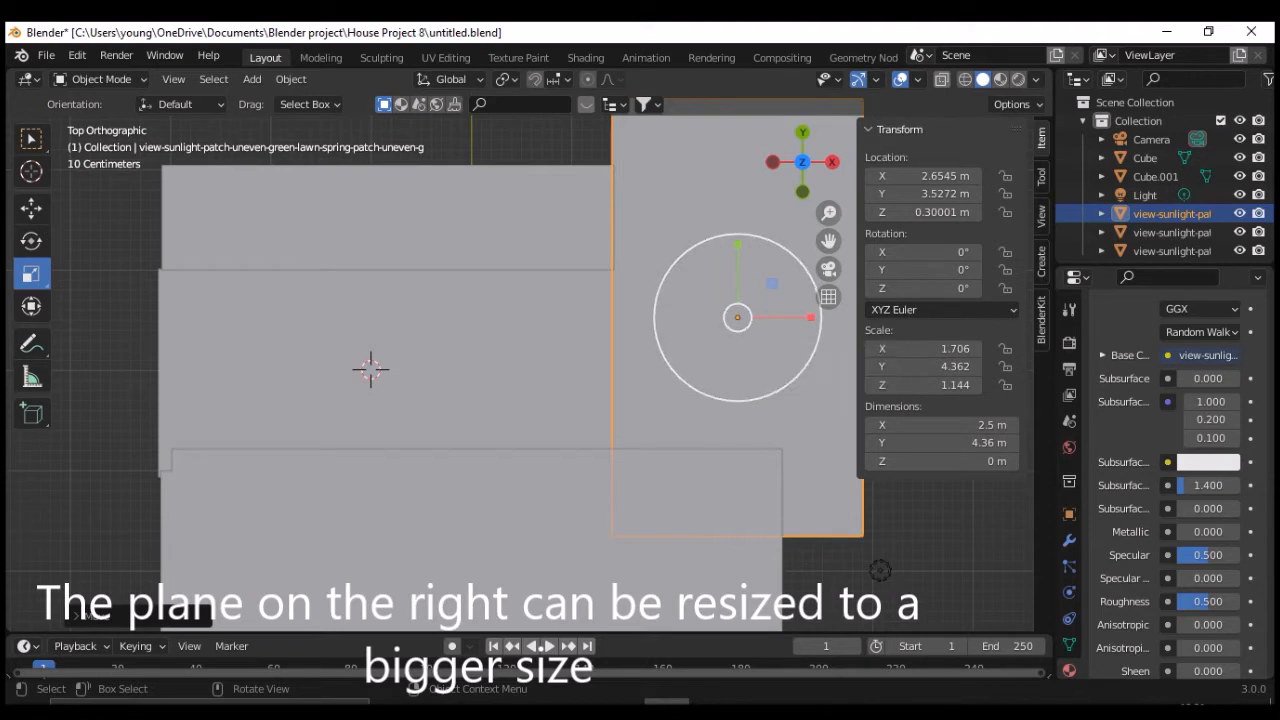
Place the 3D cursor on the enlarged side plane's outer front corner, at about X 3.89 m, Y 1.36 m.
left_click_drag(828, 241, 825, 240)
left_click_drag(877, 569, 798, 592)
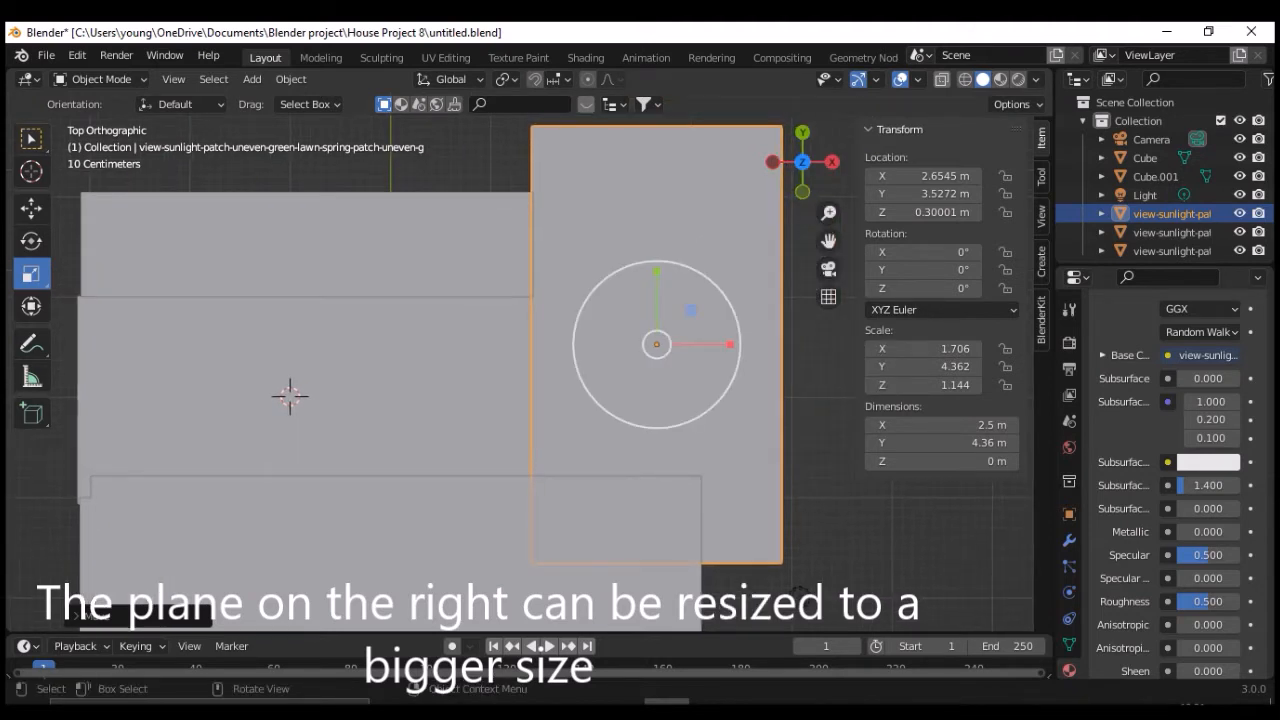
left_click(31, 139)
left_click(31, 171)
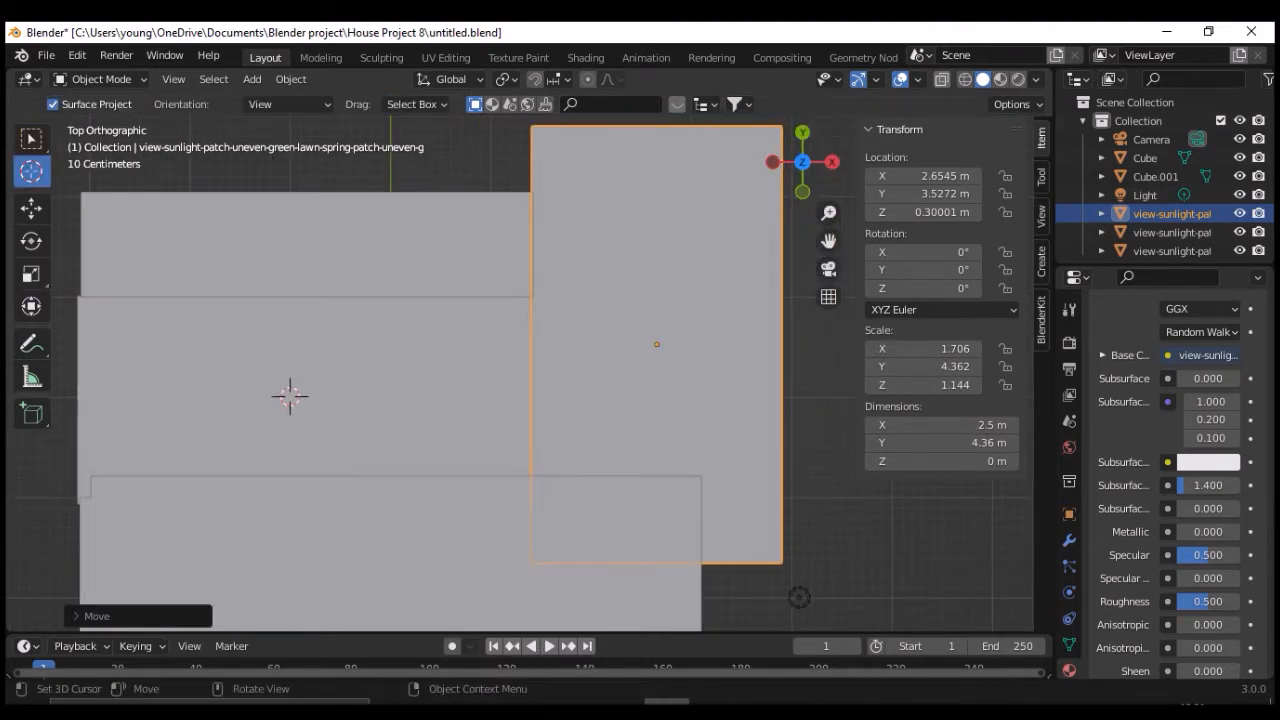
left_click(781, 562)
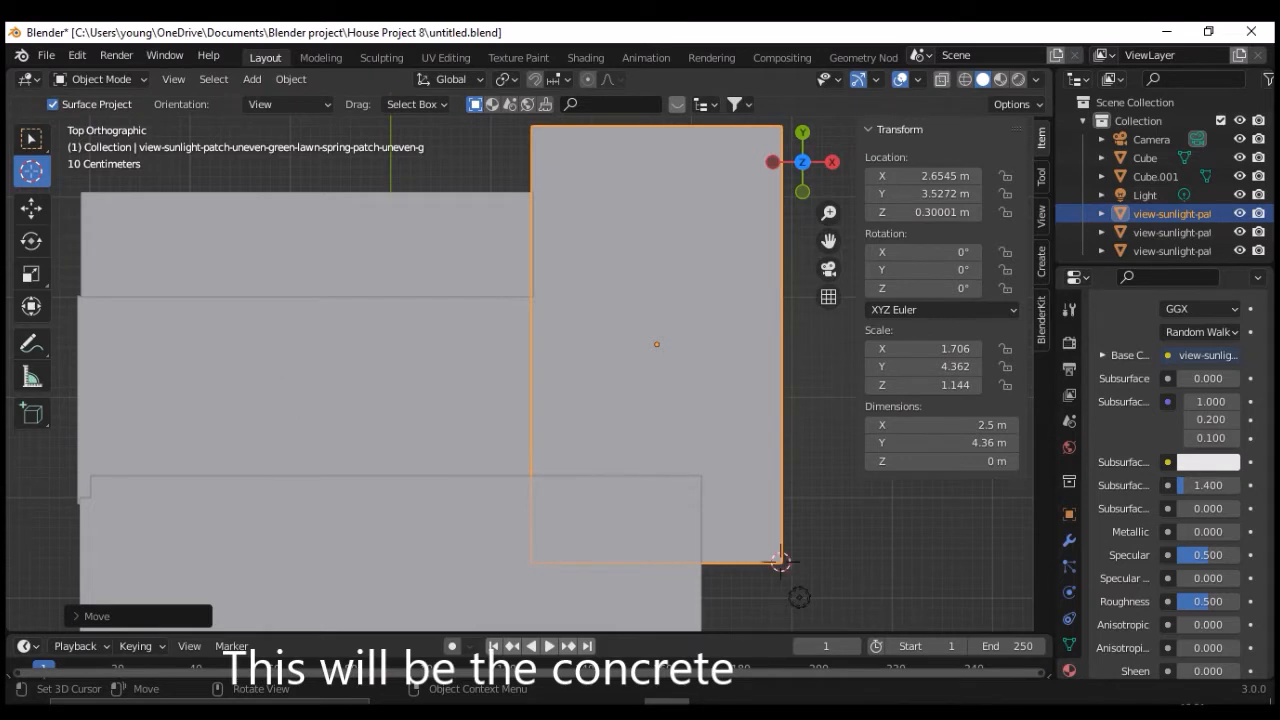
left_click(31, 139)
Add a cube at the 3D cursor and scale it down to about 0.29 m per side.
key("shift")
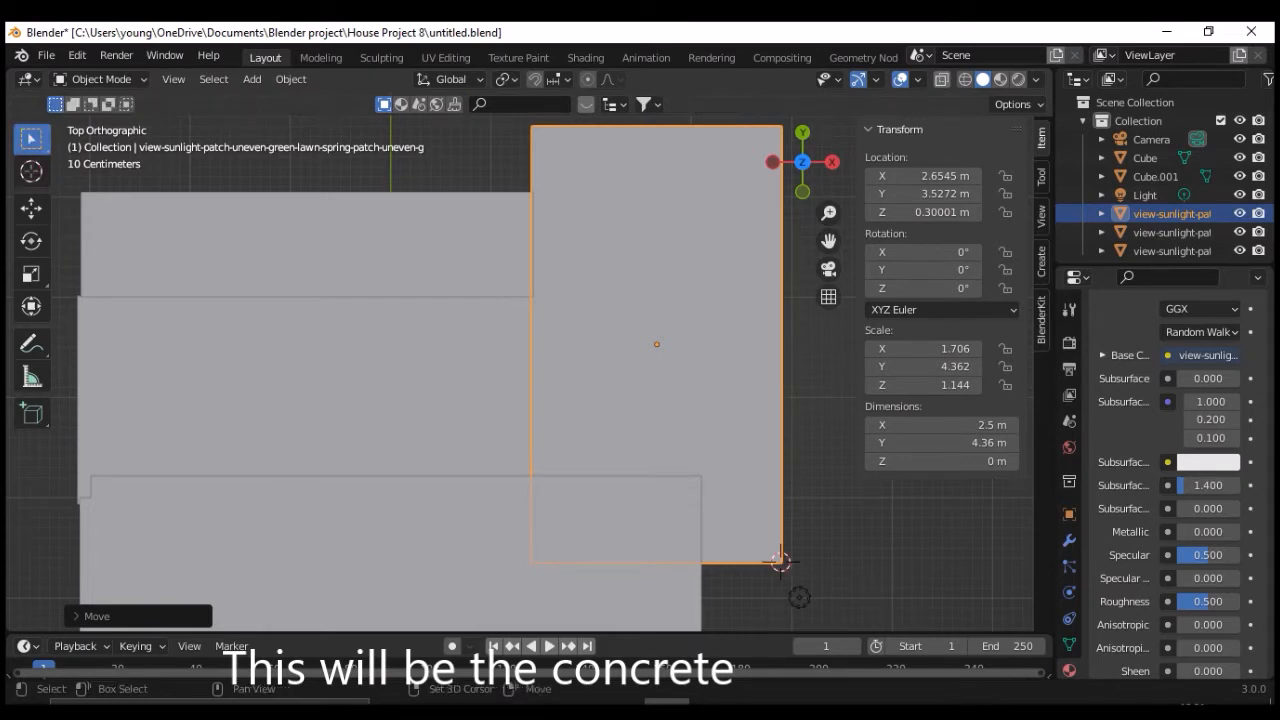
key("shift+a")
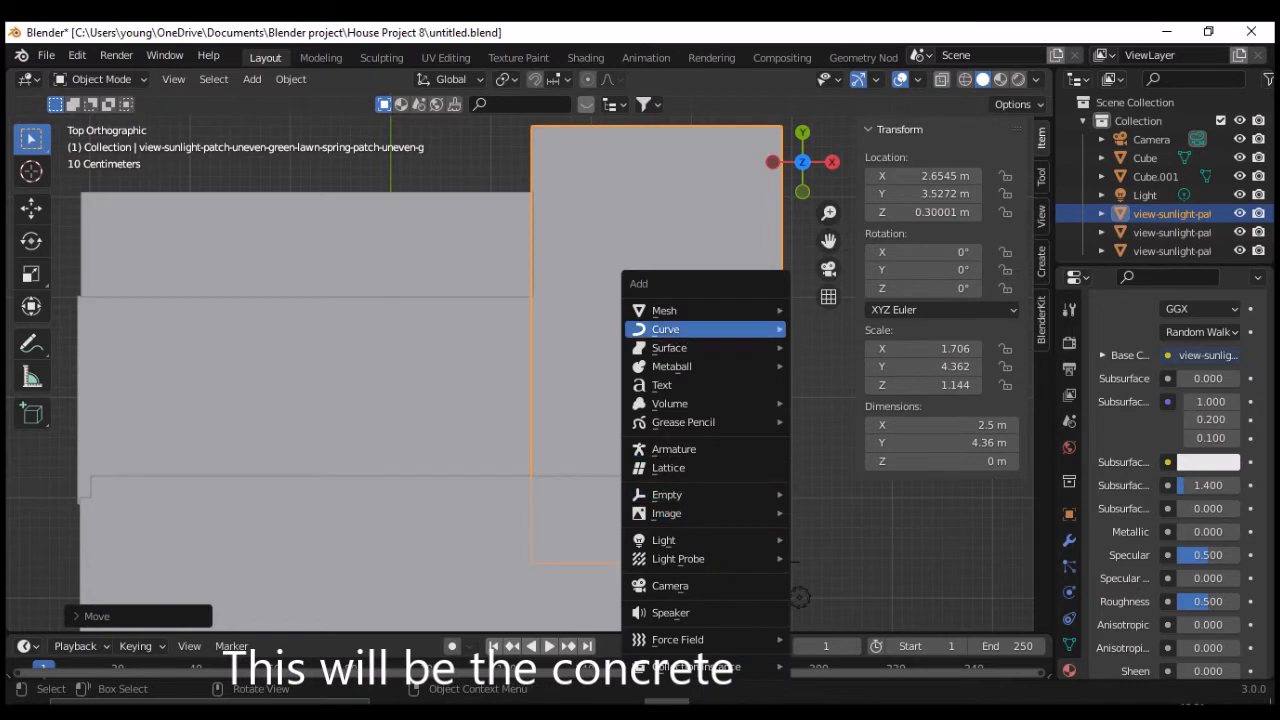
mouse_move(700, 310)
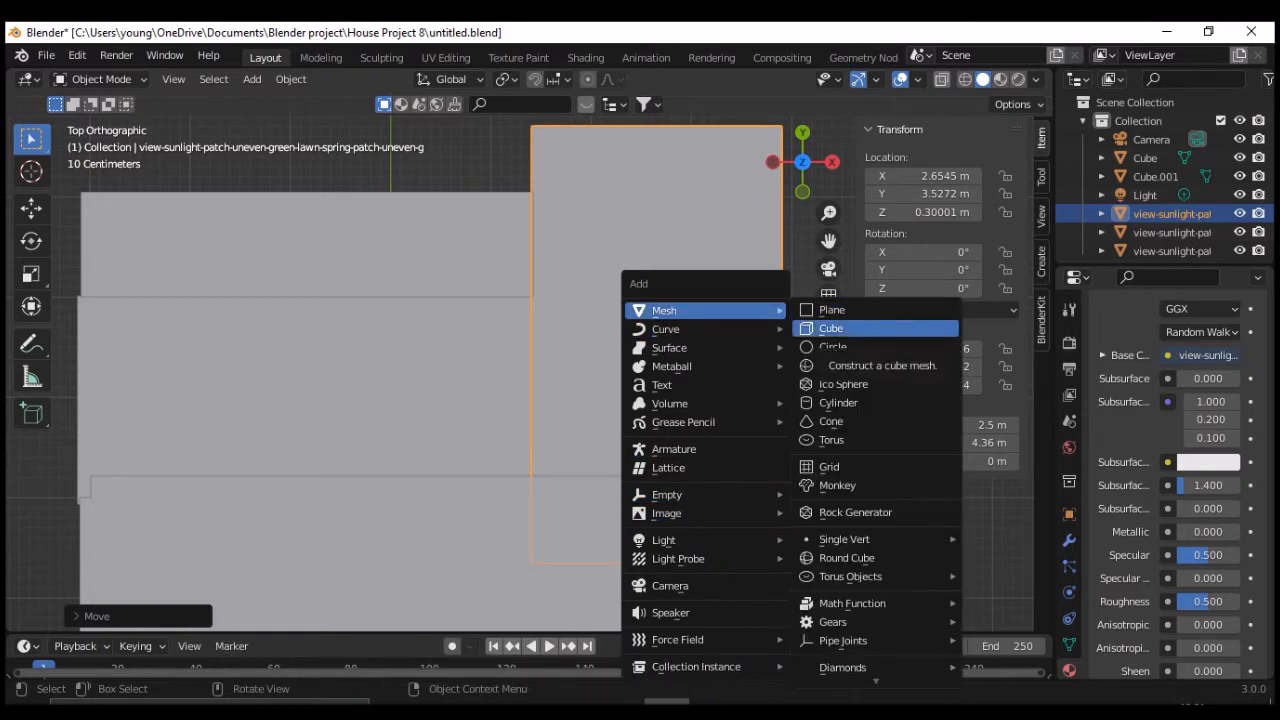
left_click(831, 328)
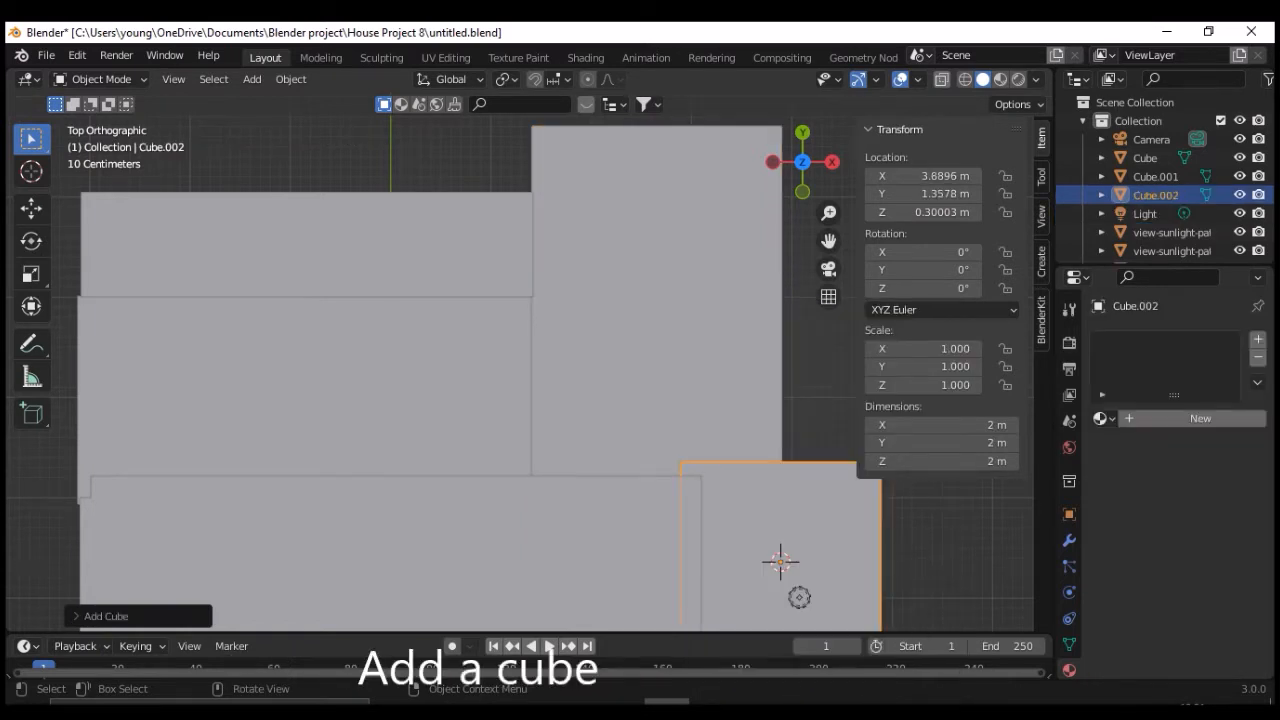
key("s")
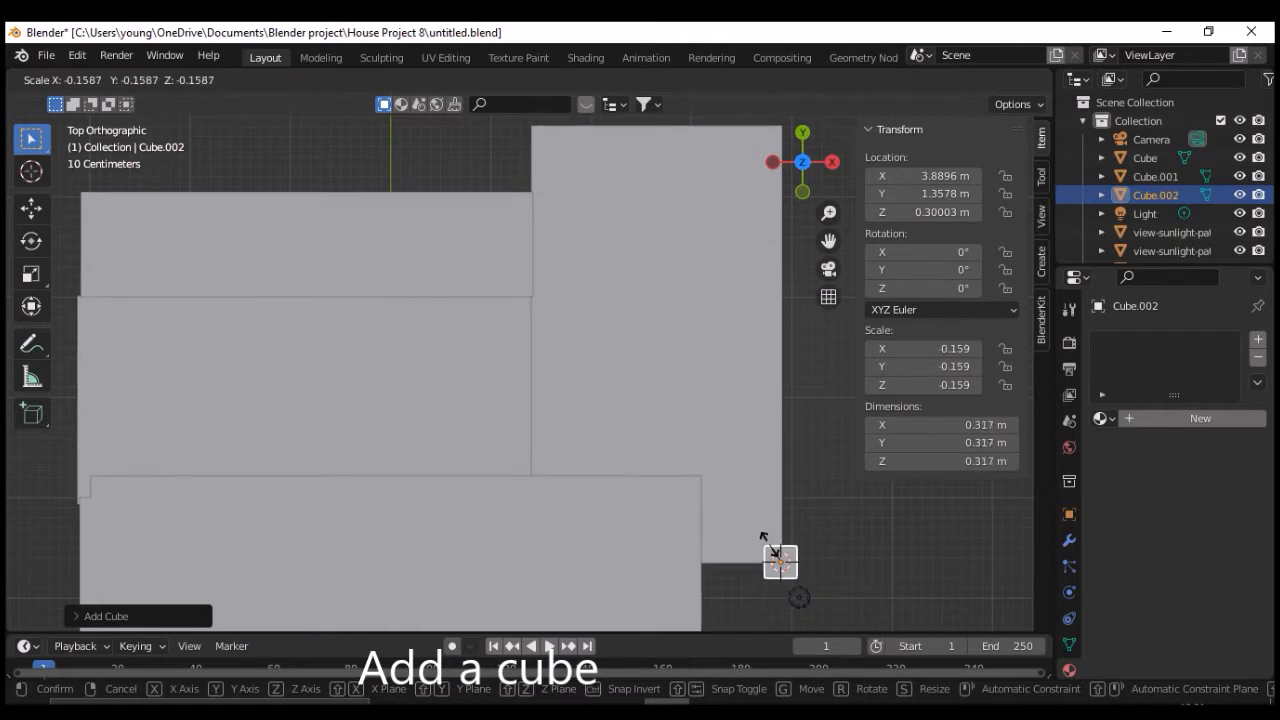
left_click(781, 563)
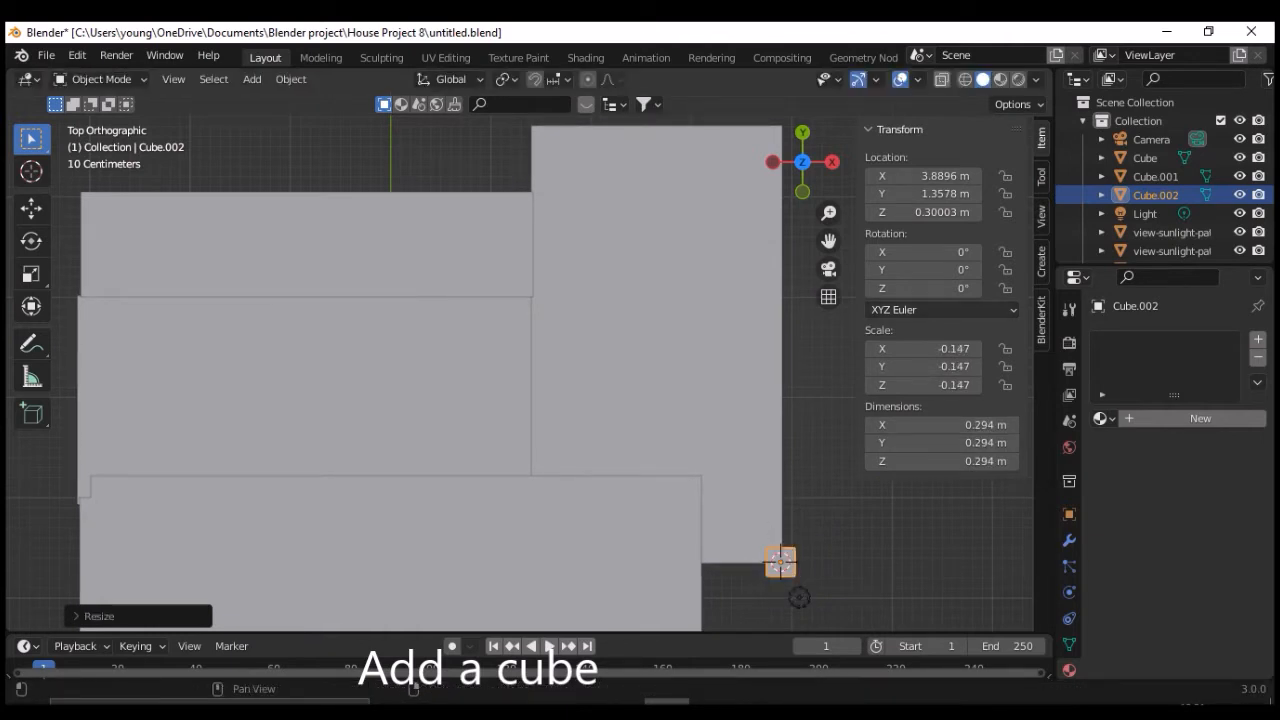
Set the small cube's Z location to 1.5 m and its Z dimension to 3 m.
left_click(925, 212)
type("1.5")
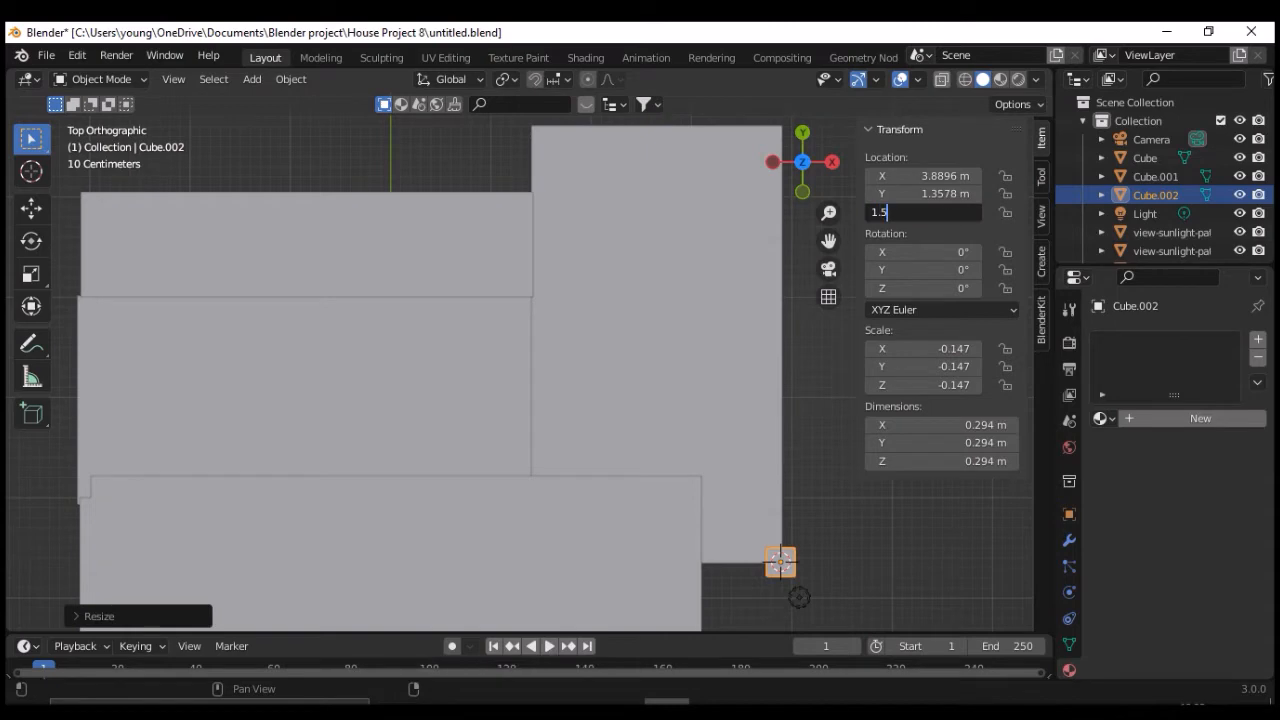
key("Return")
left_click(941, 461)
type("3")
key("Return")
In Edit Mode, extrude the post's +Y face along the side plane's outer edge up to the plane's back edge, forming a wall.
middle_click_drag(799, 597, 715, 385)
scroll(715, 385, "up", 2)
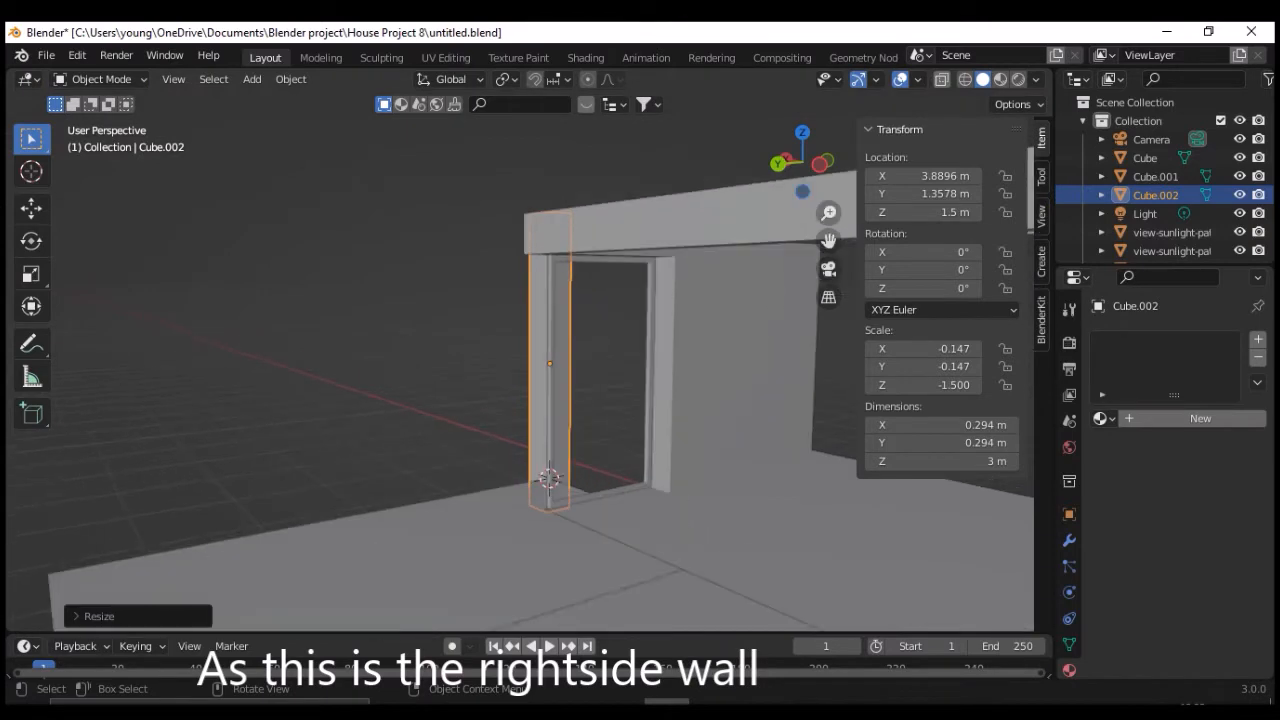
scroll(530, 365, "up", 2)
middle_click_drag(554, 365, 415, 370)
key("Tab")
left_click(284, 385)
middle_click_drag(502, 363, 402, 389)
key("e")
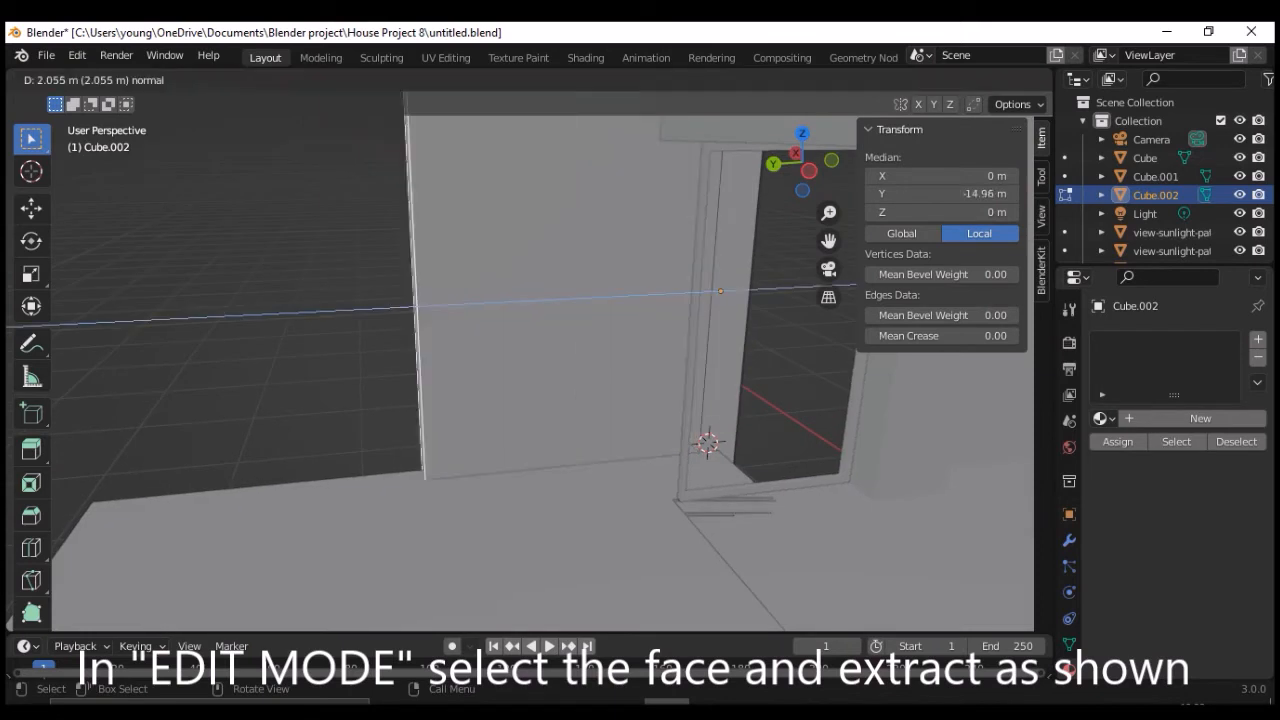
left_click(47, 326)
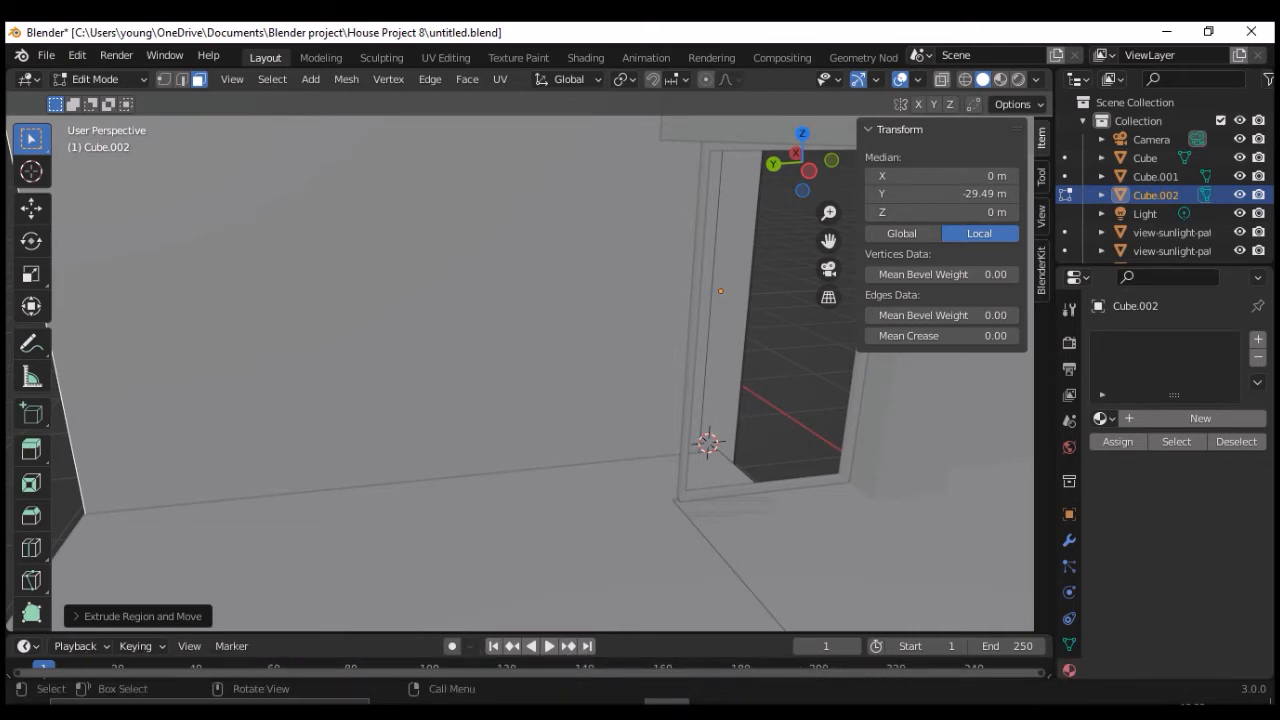
Extrude the wall's end face further along +Y, past the side plane's back edge, to a local median Y of about -46.13 m, and return to Object Mode.
scroll(530, 370, "down", 5)
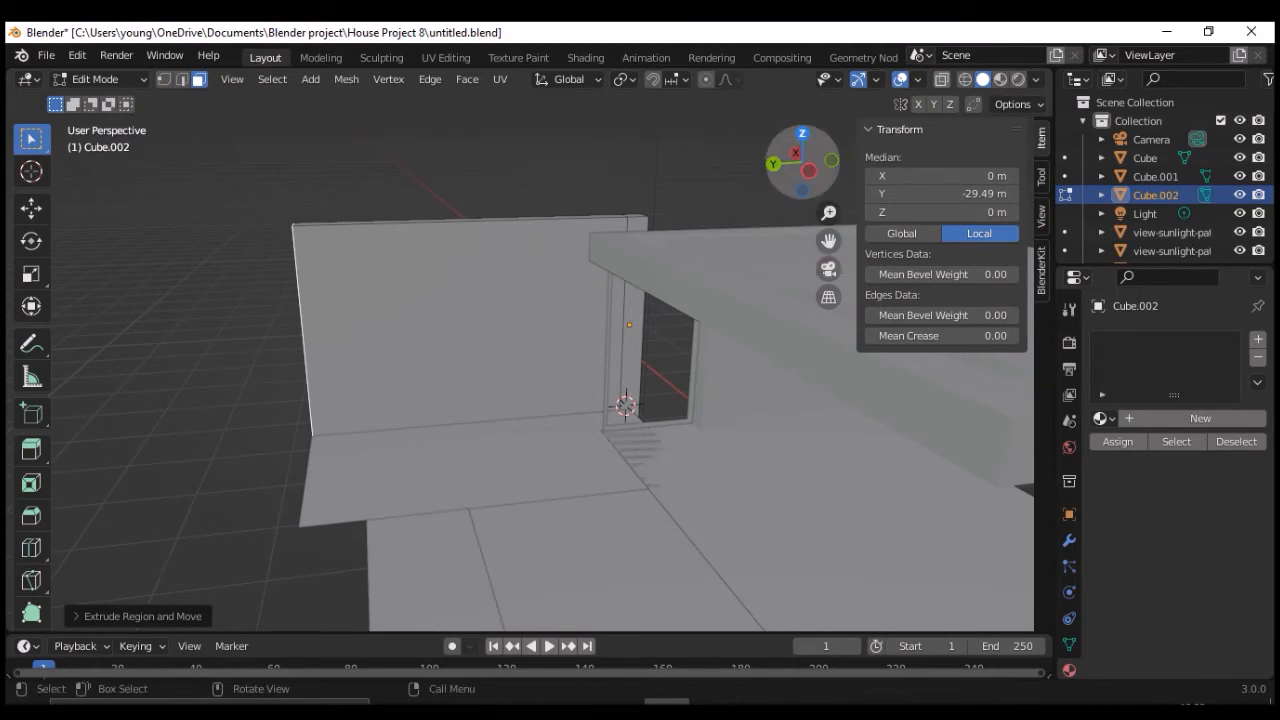
left_click(802, 133)
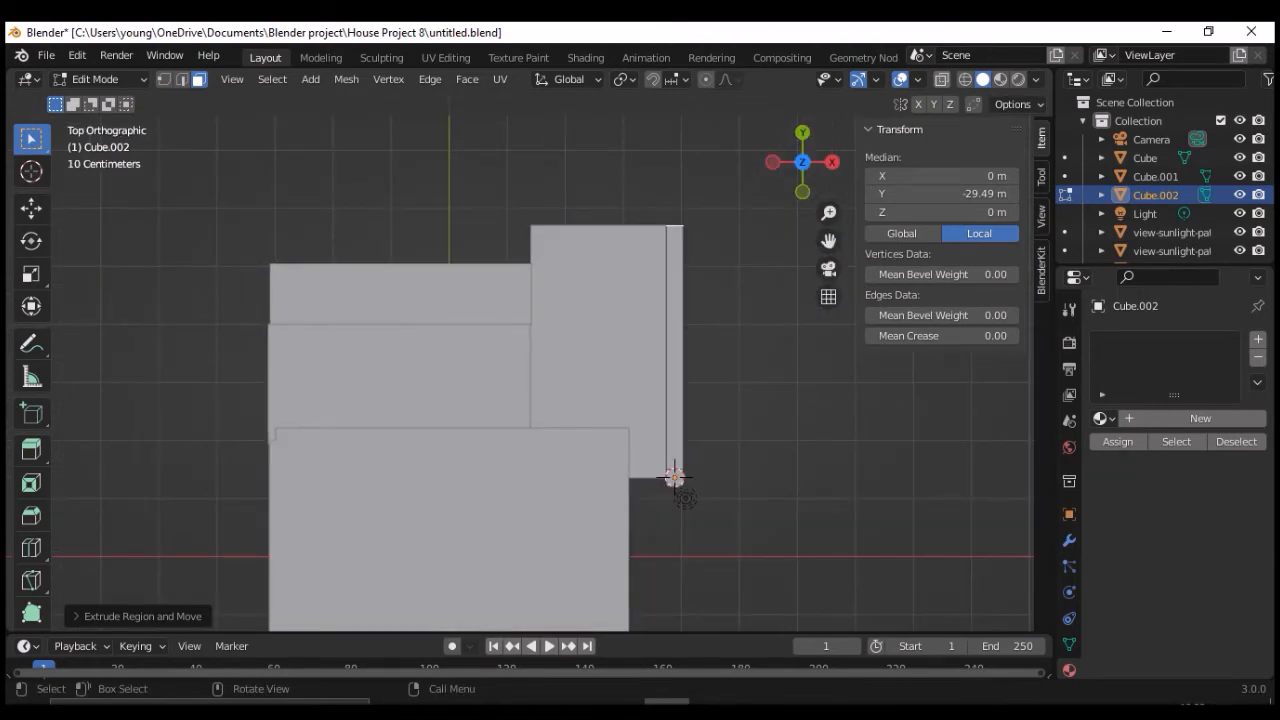
key("e")
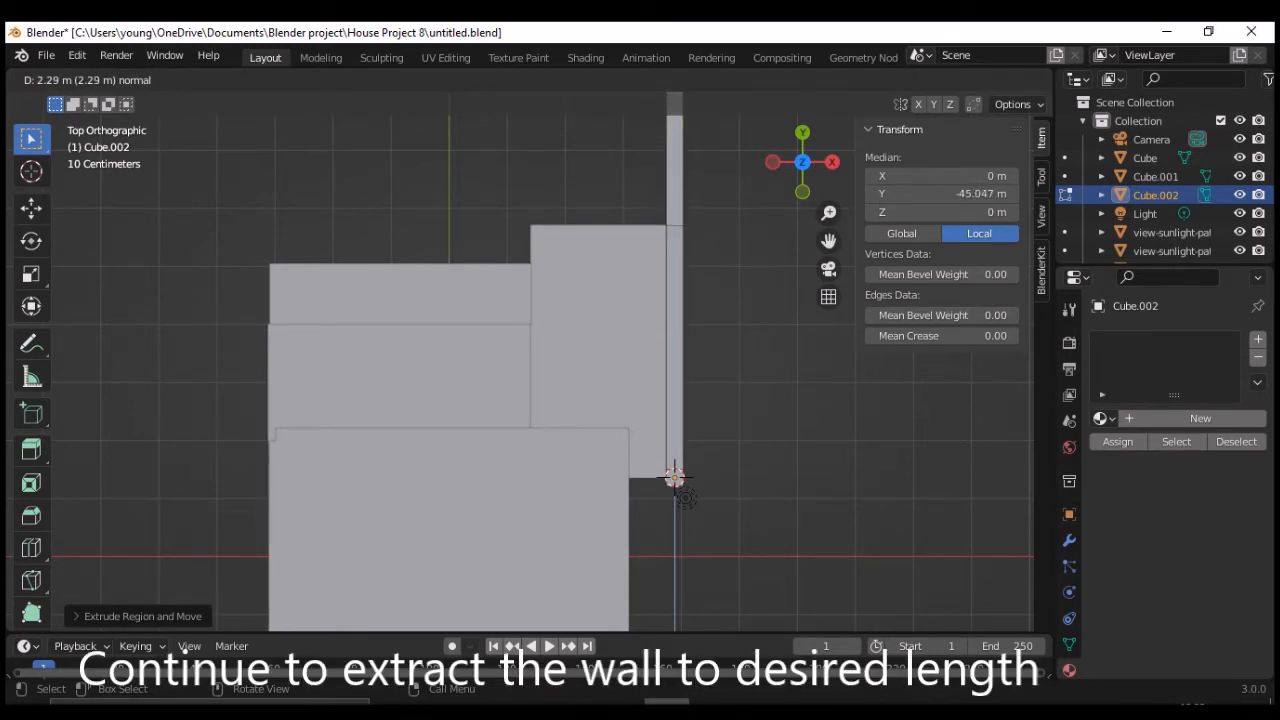
key("Return")
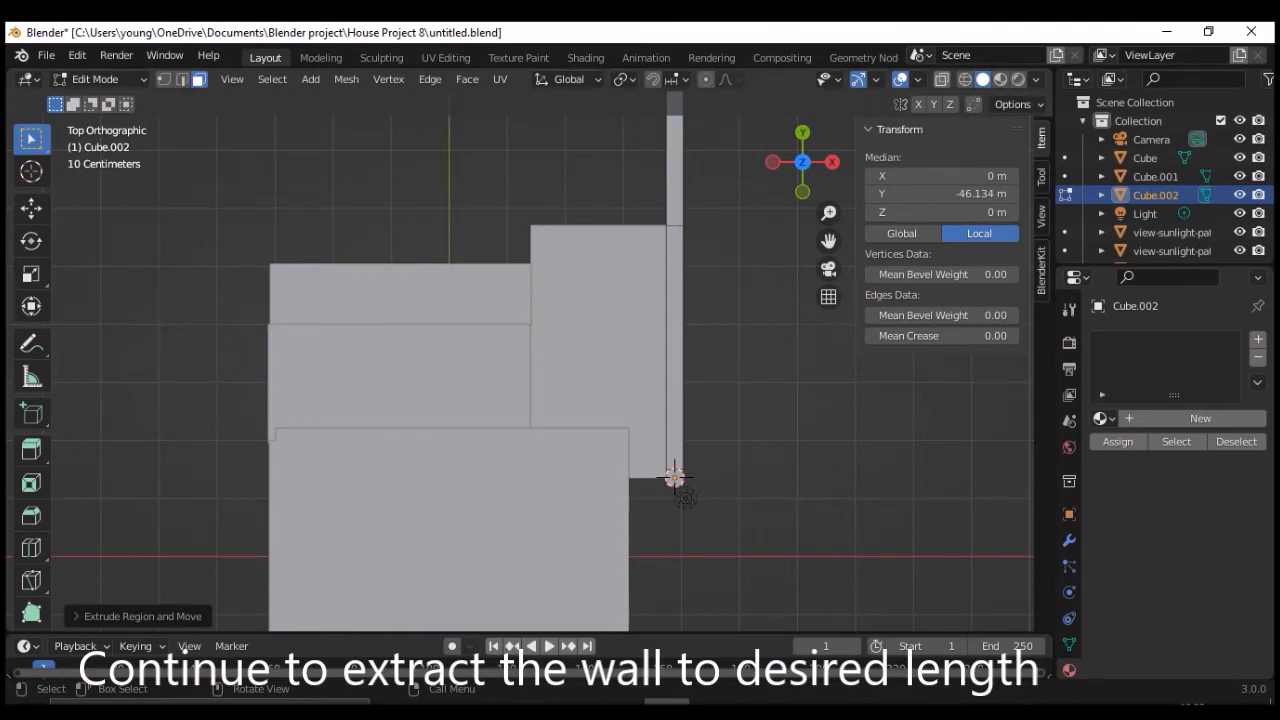
key("Tab")
Move the enlarged side plane along Y to about 2.85 m, aligning its back edge with the back strip.
left_click(675, 477)
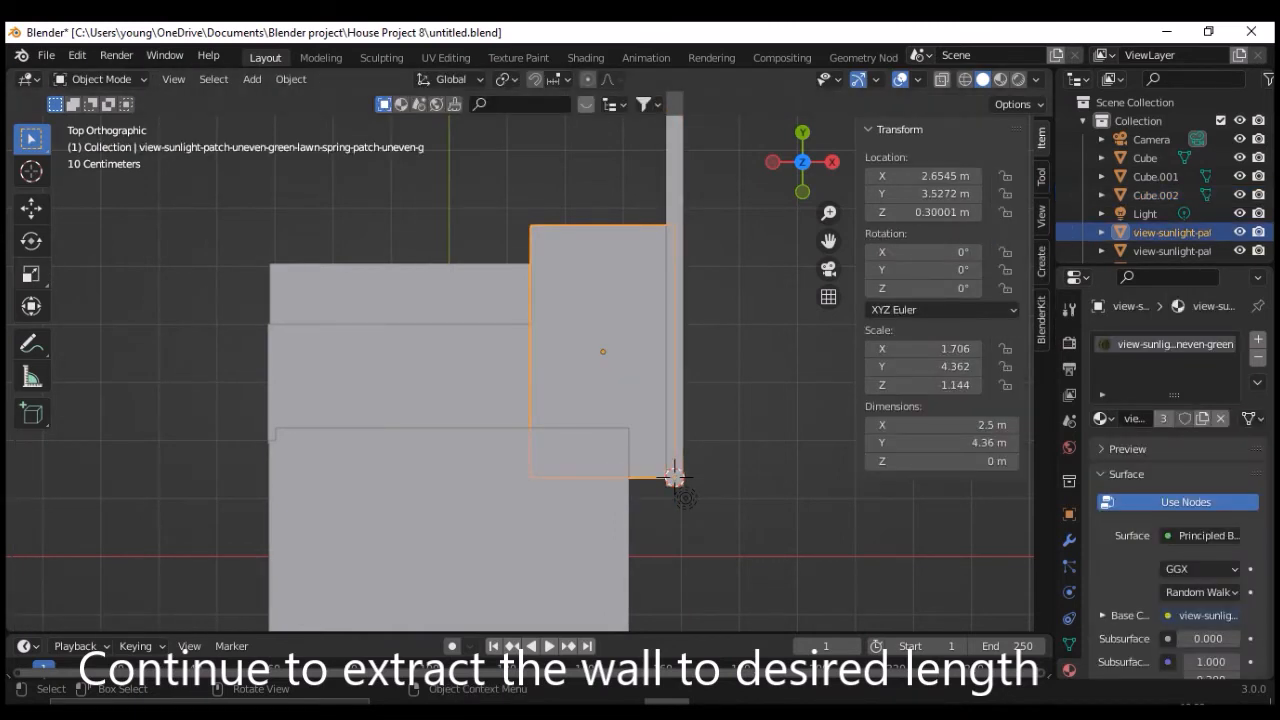
key("shift+space")
key("g")
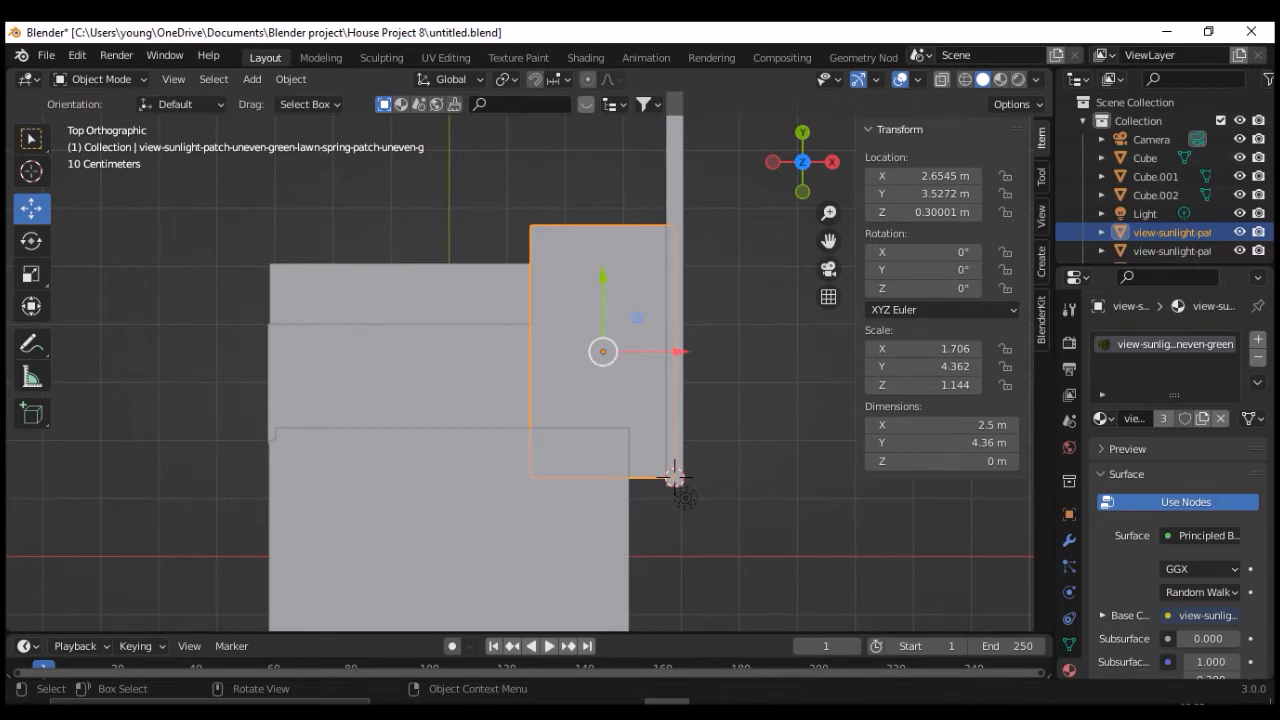
left_click_drag(603, 277, 603, 316)
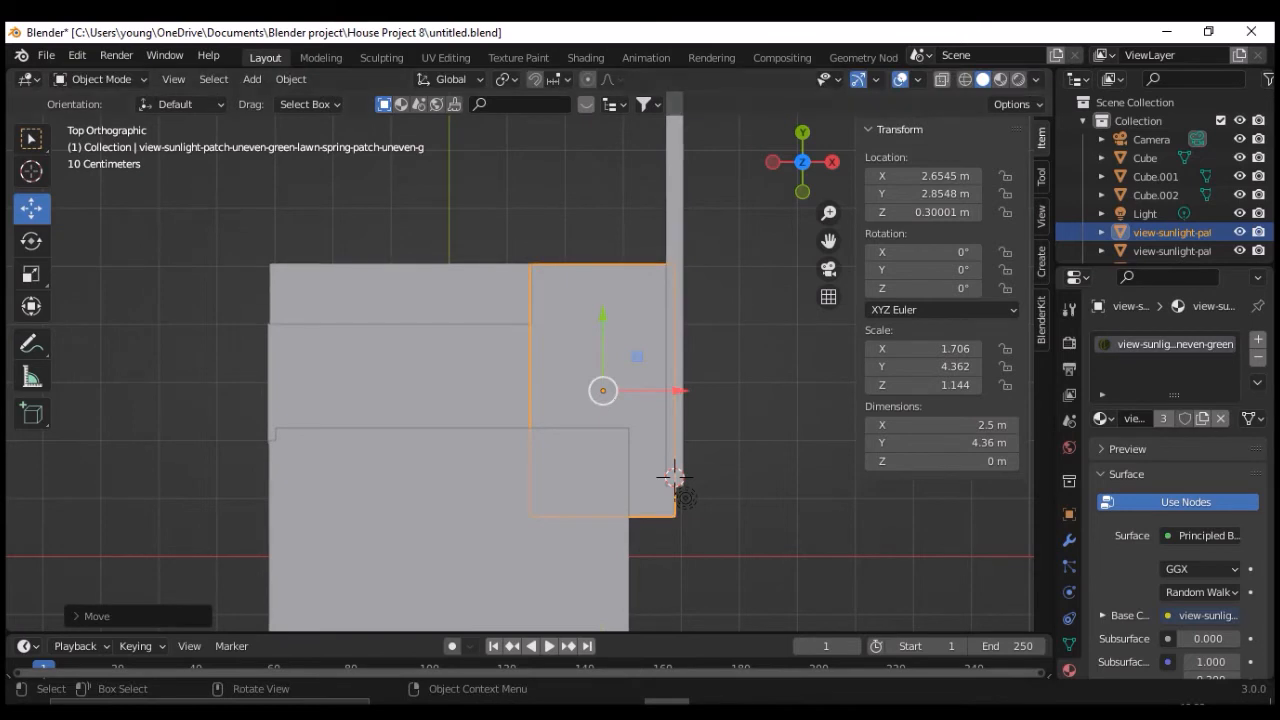
Place the 3D cursor at the back strip's outer -X corner, about X -3.05 m, Y 5.13 m, and add a cube there.
key("shift+space")
key("space")
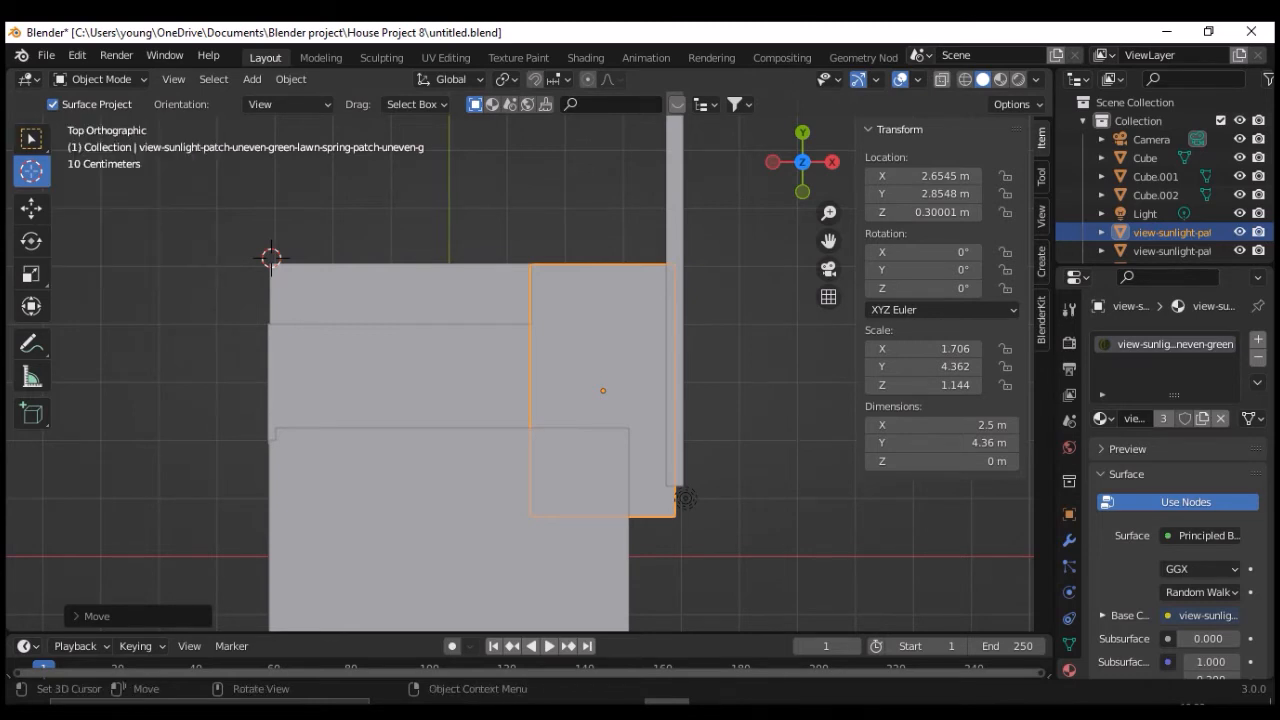
key("w")
key("shift+a")
mouse_move(220, 265)
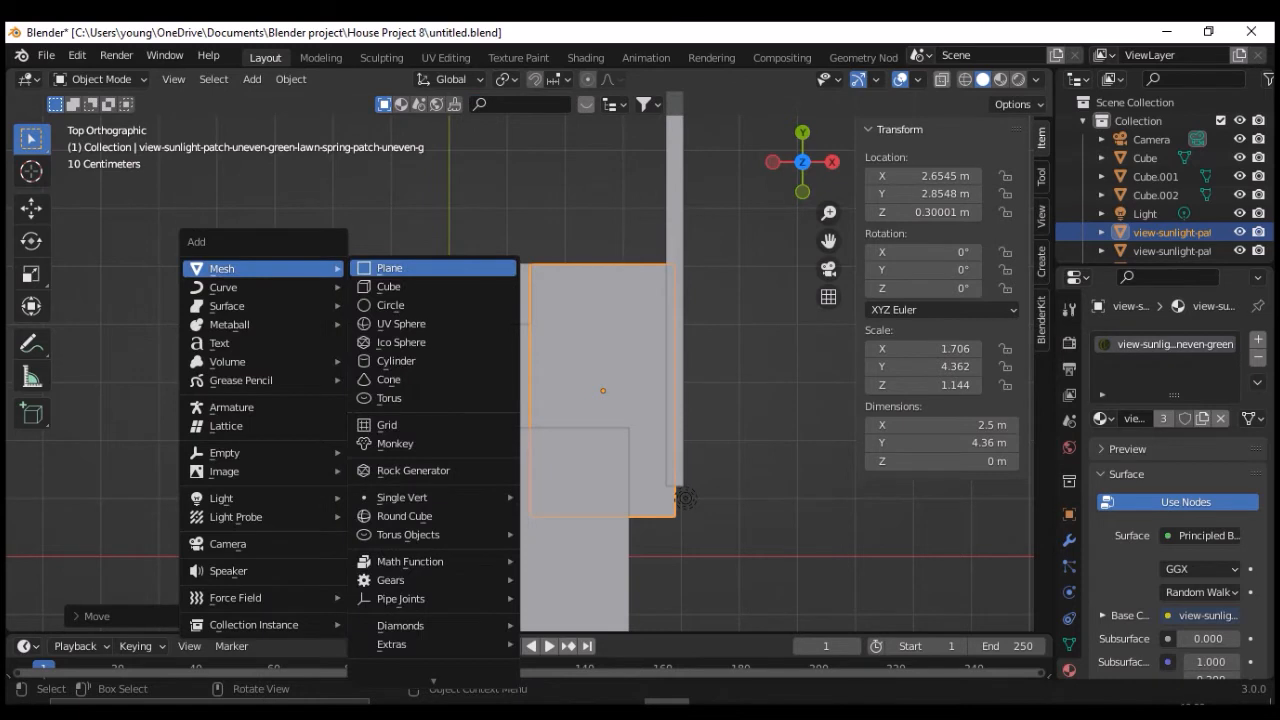
left_click(388, 285)
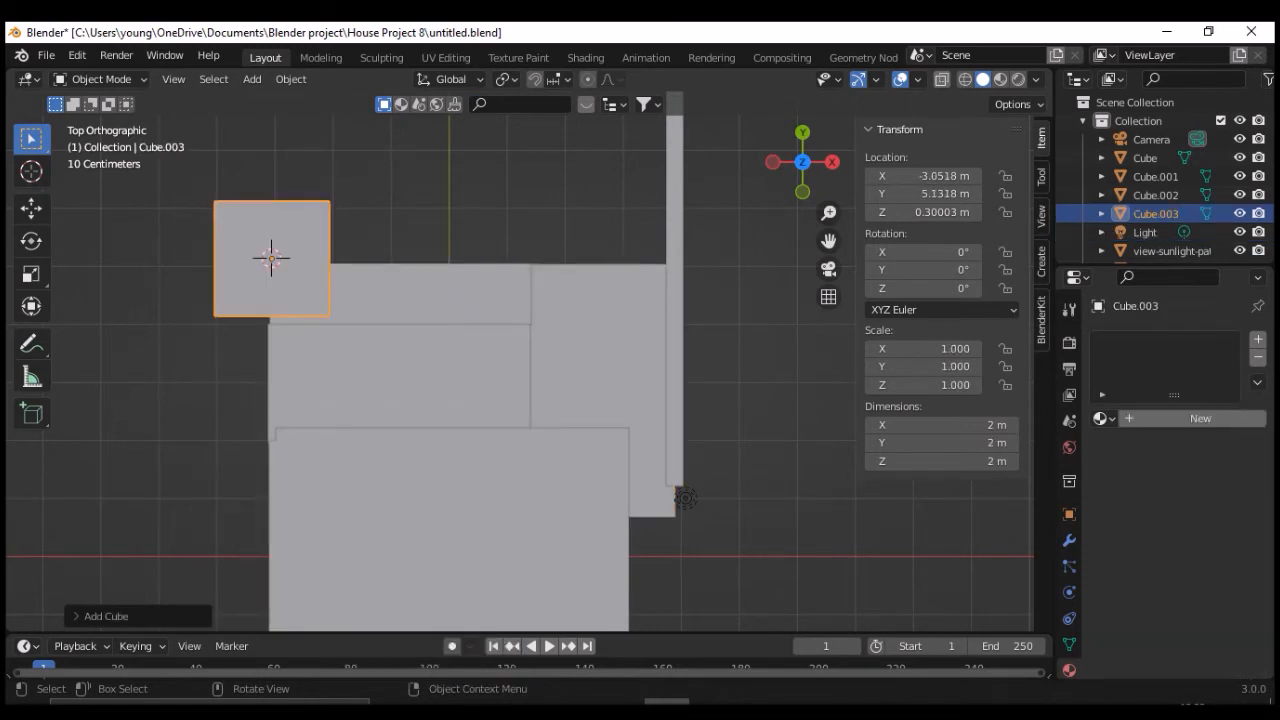
Scale the new cube down to about 0.29 m per side, and stretch it along X to about 6.88 m.
key("s")
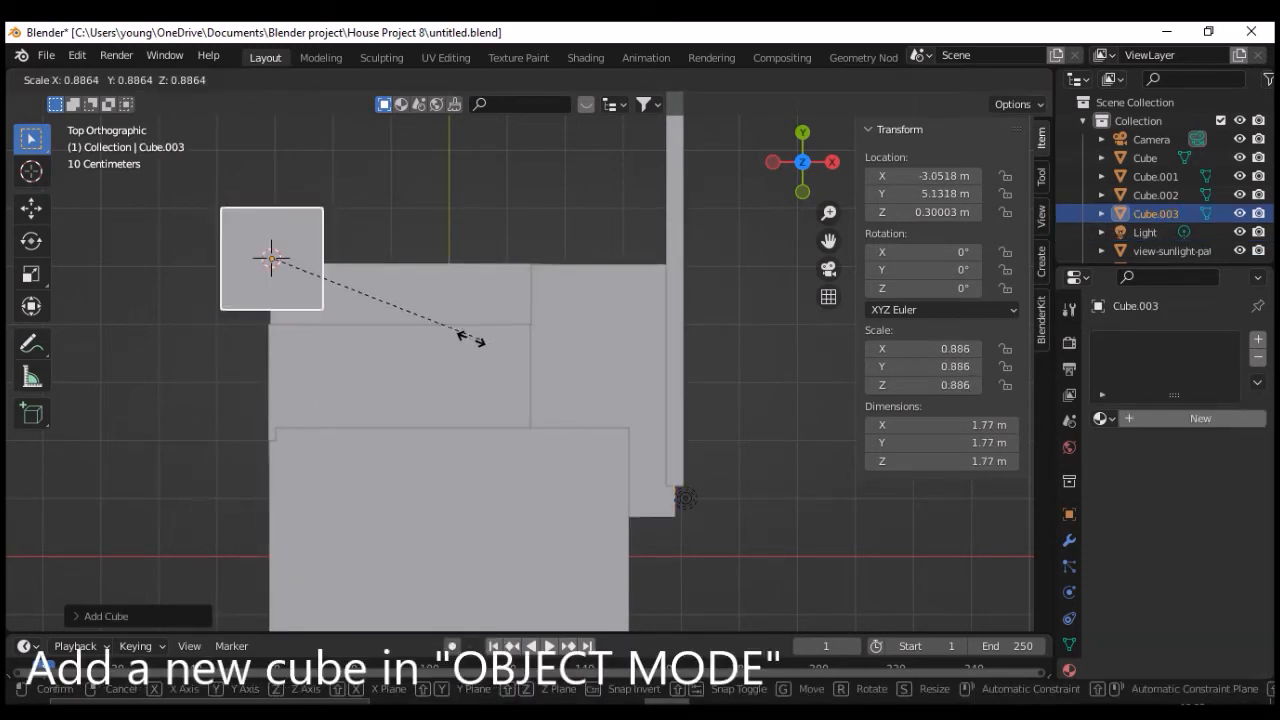
left_click(290, 278)
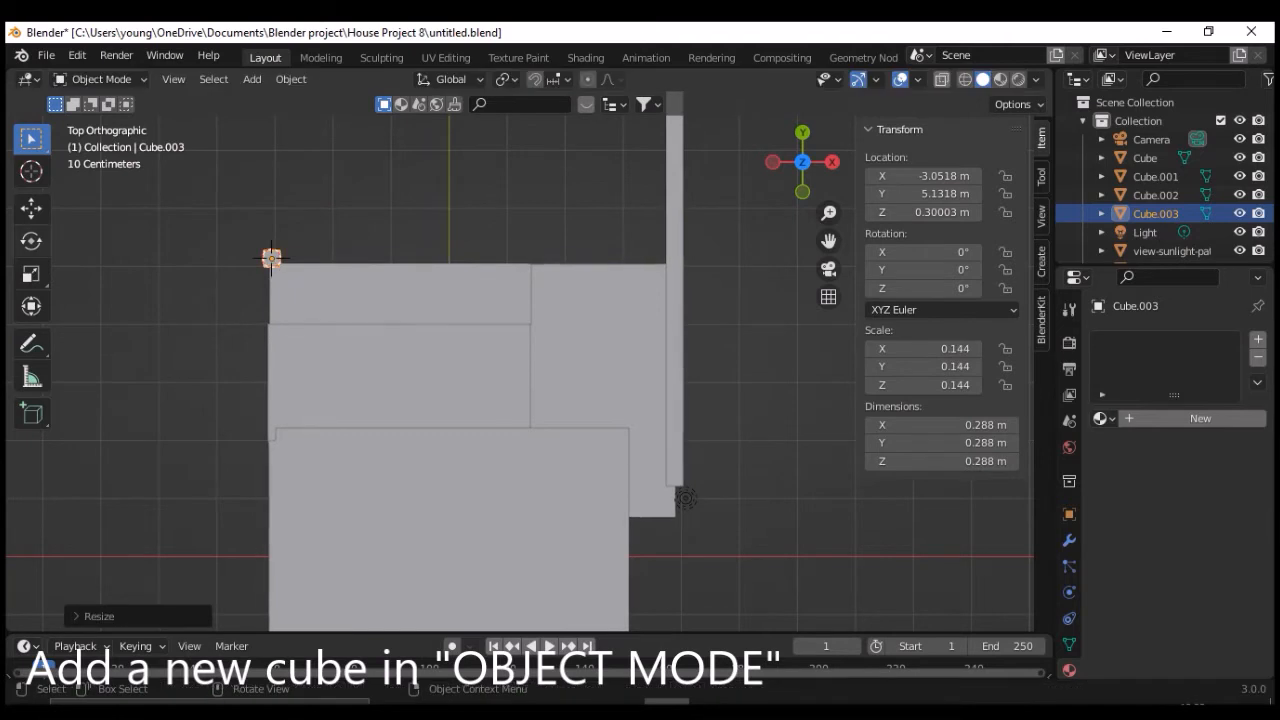
key("shift+space")
key("s")
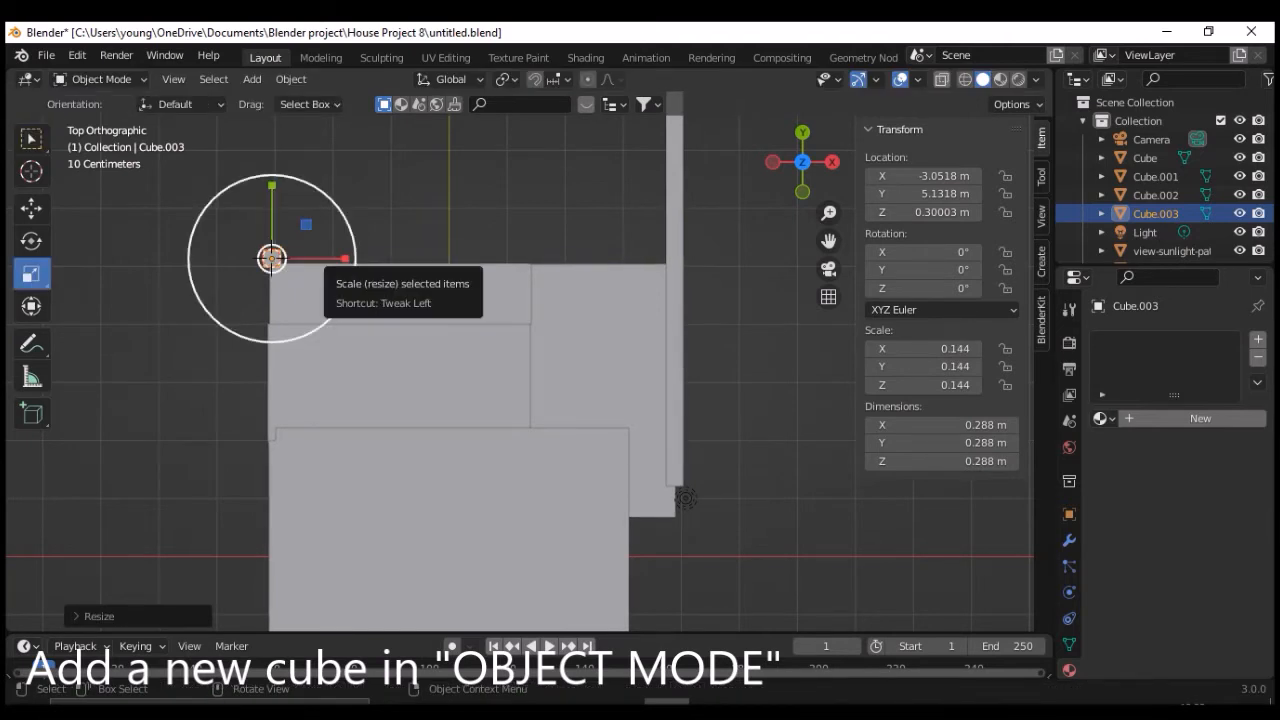
left_click_drag(350, 264, 795, 262)
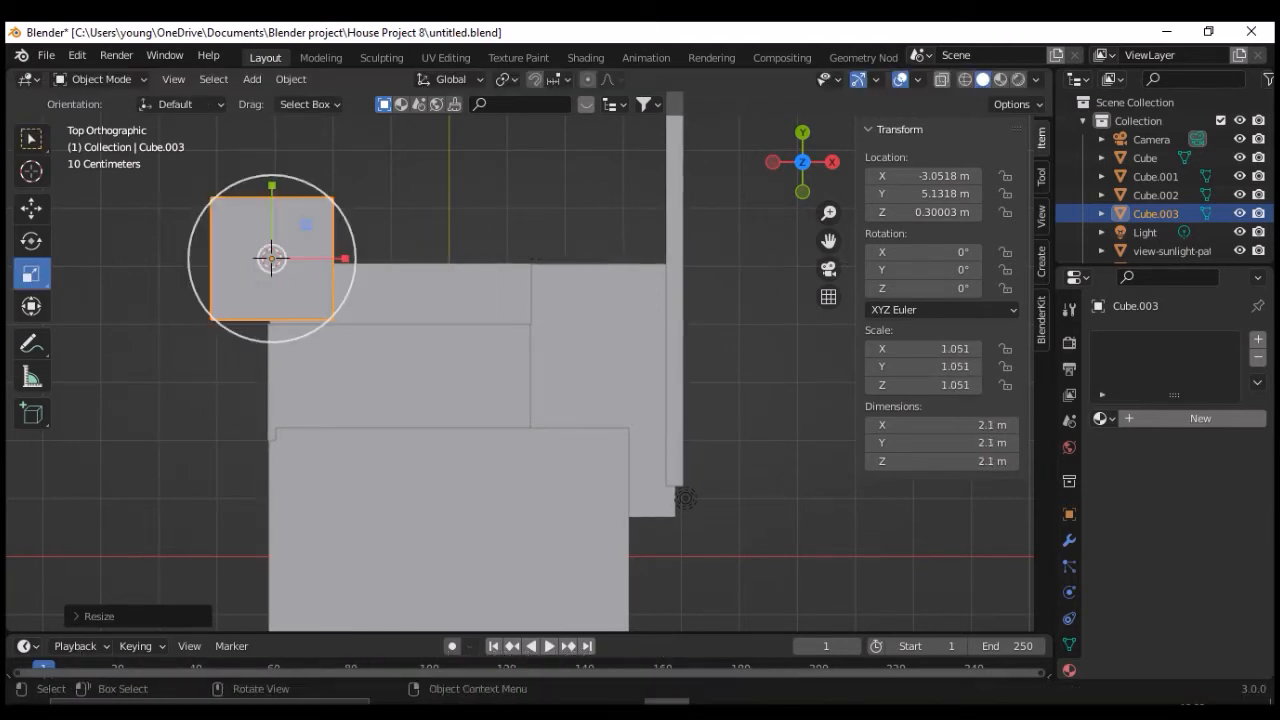
key("ctrl+z")
left_click_drag(345, 259, 935, 328)
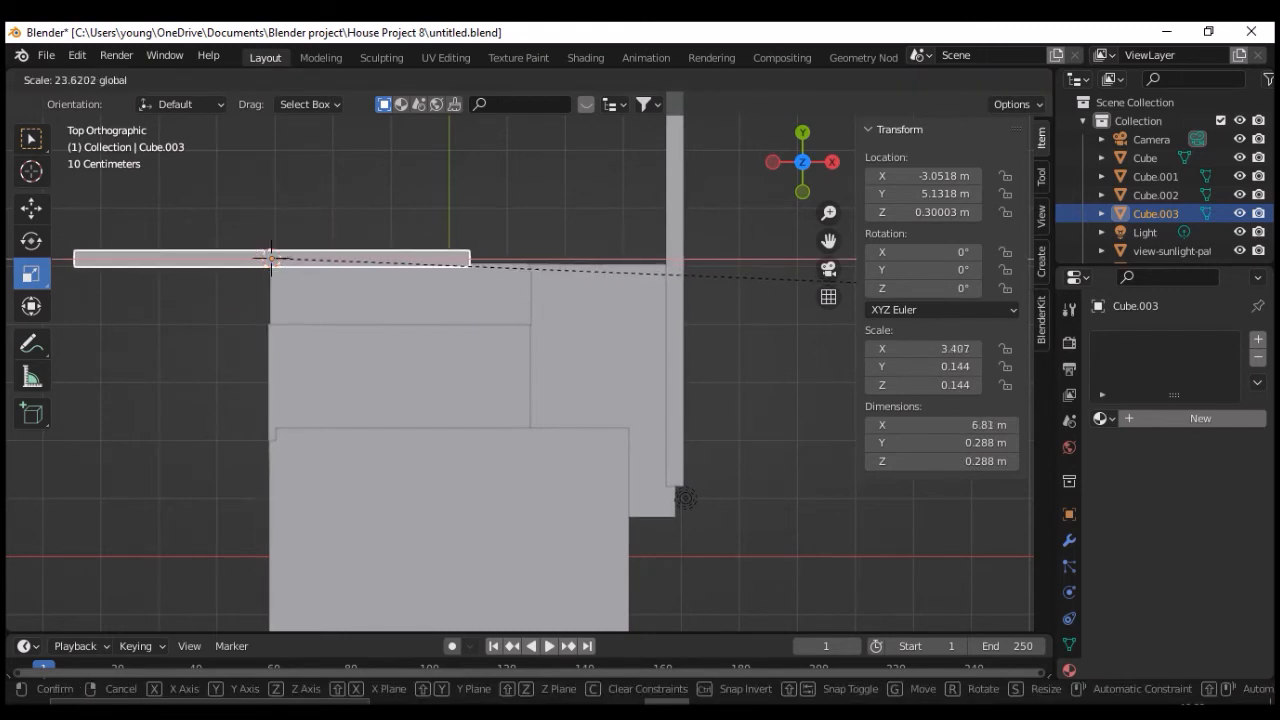
left_click_drag(860, 280, 868, 281)
Move the stretched cube along X to about 0.33 m so it spans the yard's back edge.
left_click(31, 208)
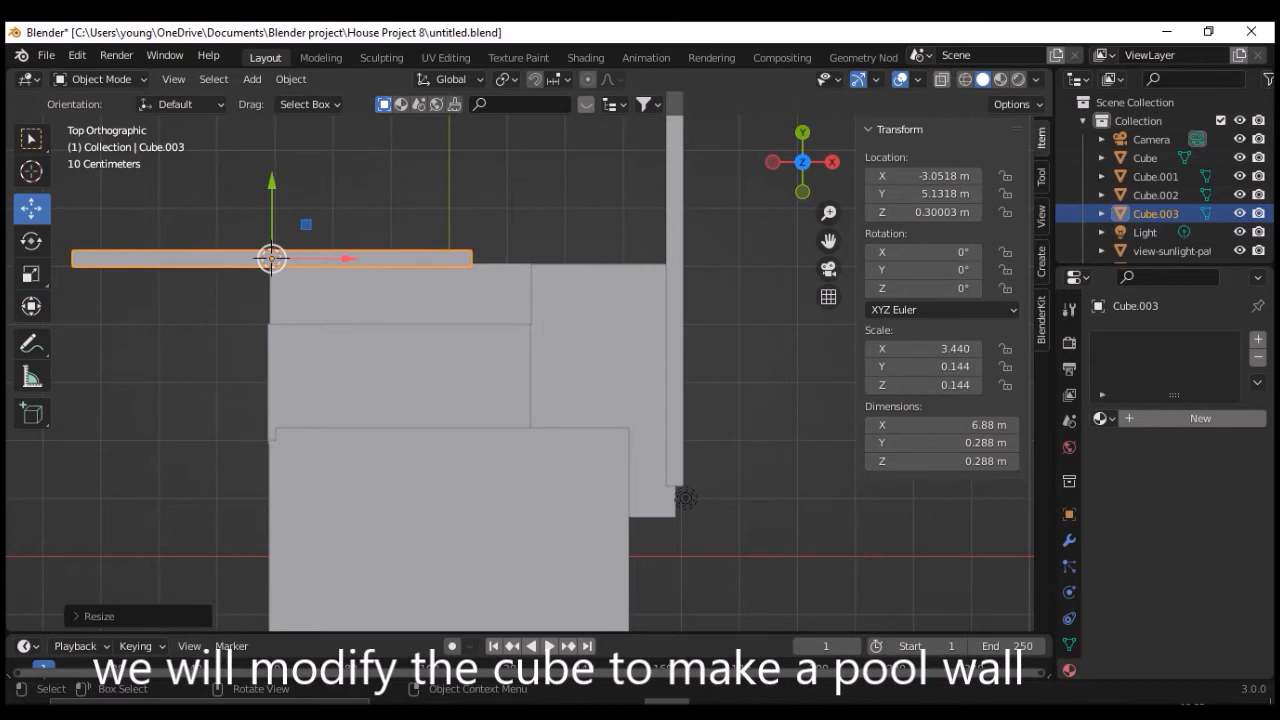
left_click_drag(348, 259, 541, 259)
left_click_drag(270, 258, 271, 258)
left_click_drag(544, 259, 544, 259)
Set the back beam's Z dimension to 0.1 m.
middle_click_drag(544, 259, 630, 130)
scroll(630, 130, "up", 3)
left_click_drag(828, 241, 1010, 120)
scroll(520, 373, "up", 3)
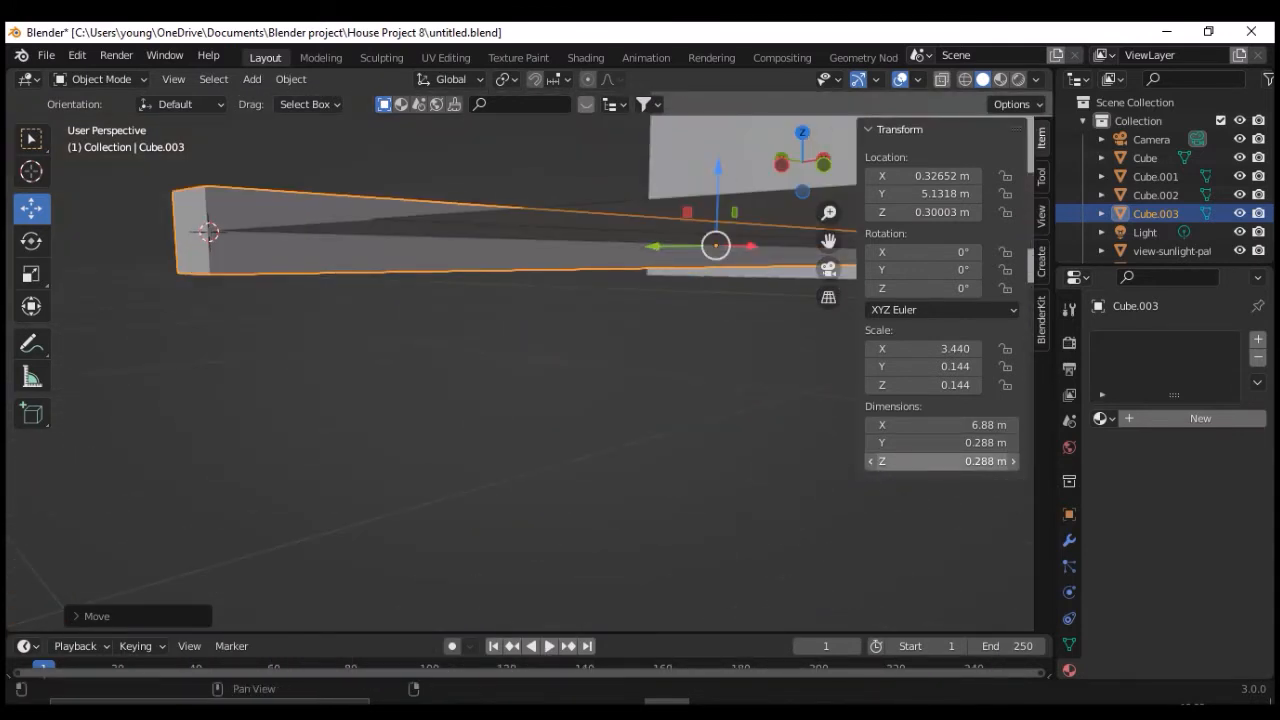
left_click(871, 461)
left_click(871, 461)
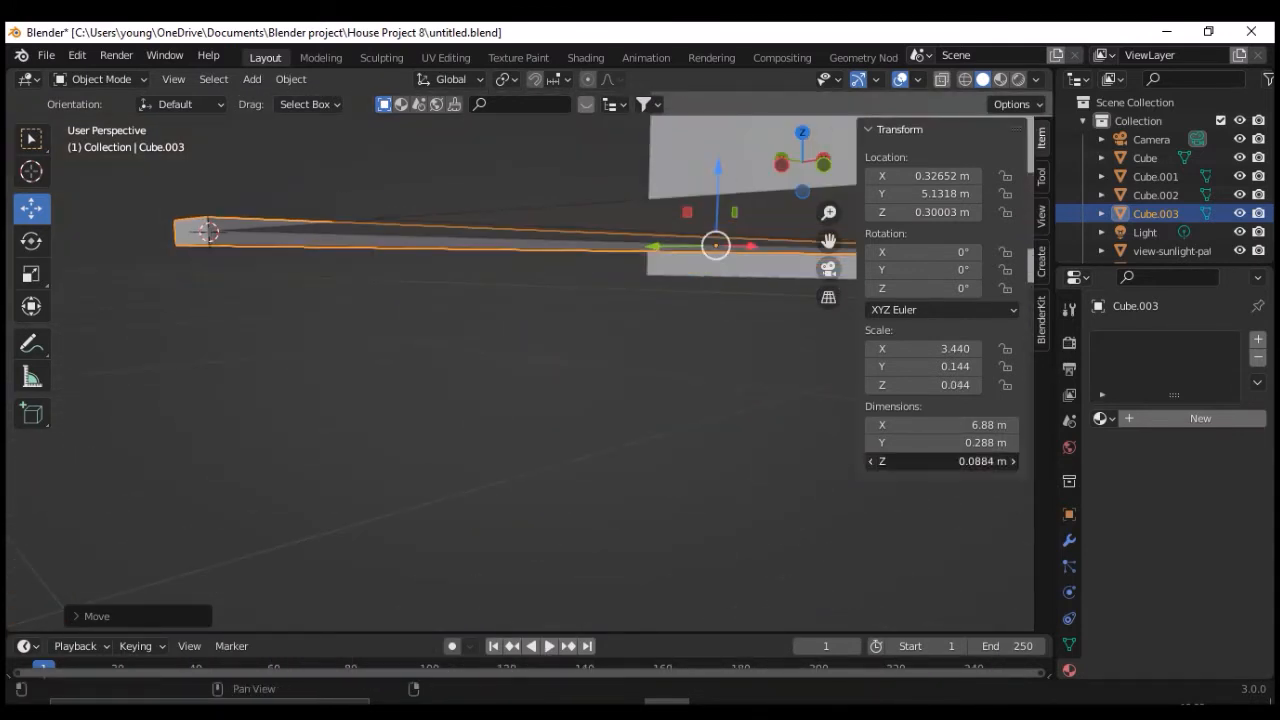
left_click(871, 461)
left_click(1013, 461)
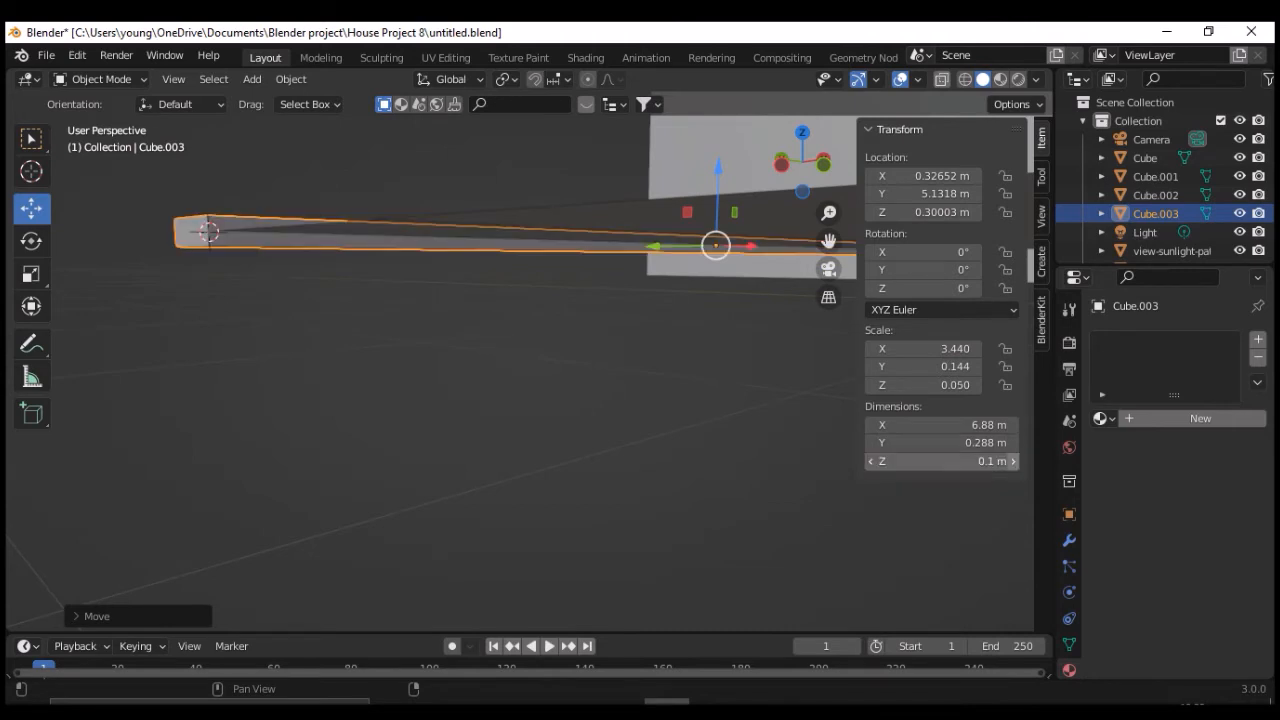
In Edit Mode, add one loop cut across the beam near its +X end, at local X about 0.94 m.
middle_click_drag(520, 330, 485, 395)
middle_click_drag(600, 330, 430, 401, "shift")
left_click_drag(828, 241, 801, 236)
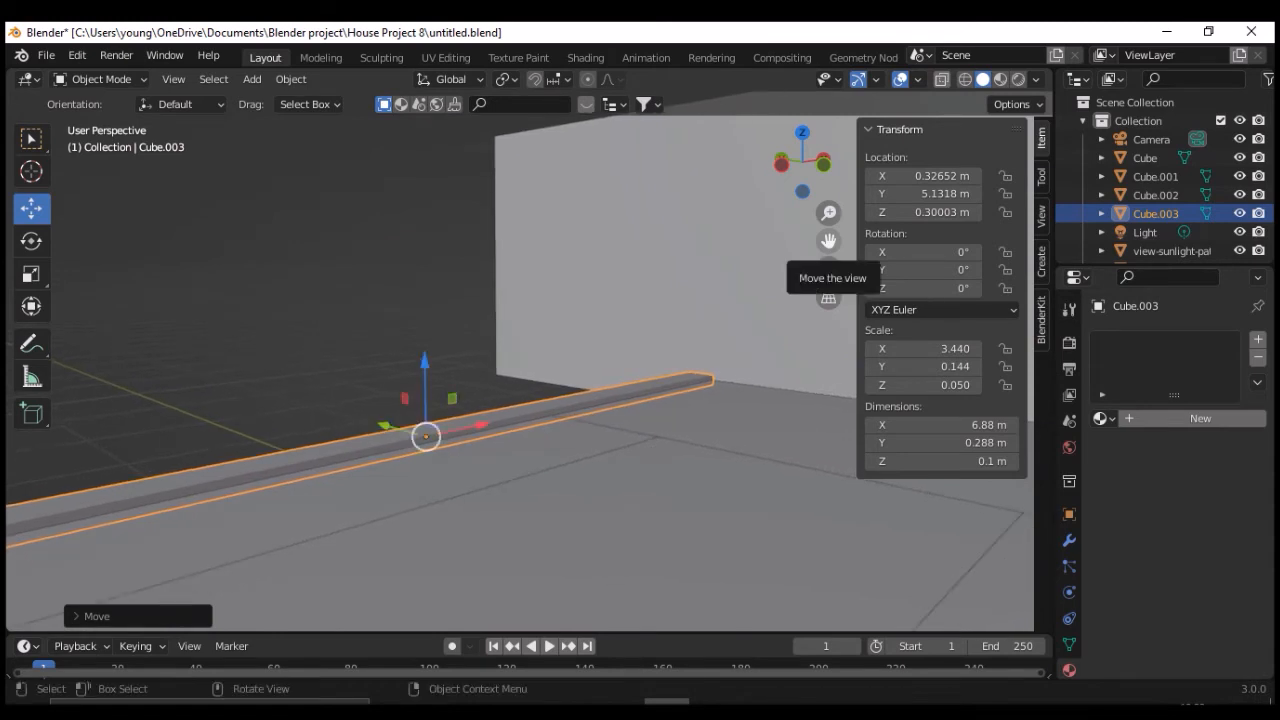
left_click_drag(803, 165, 733, 167)
left_click_drag(828, 241, 530, 275)
key("Tab")
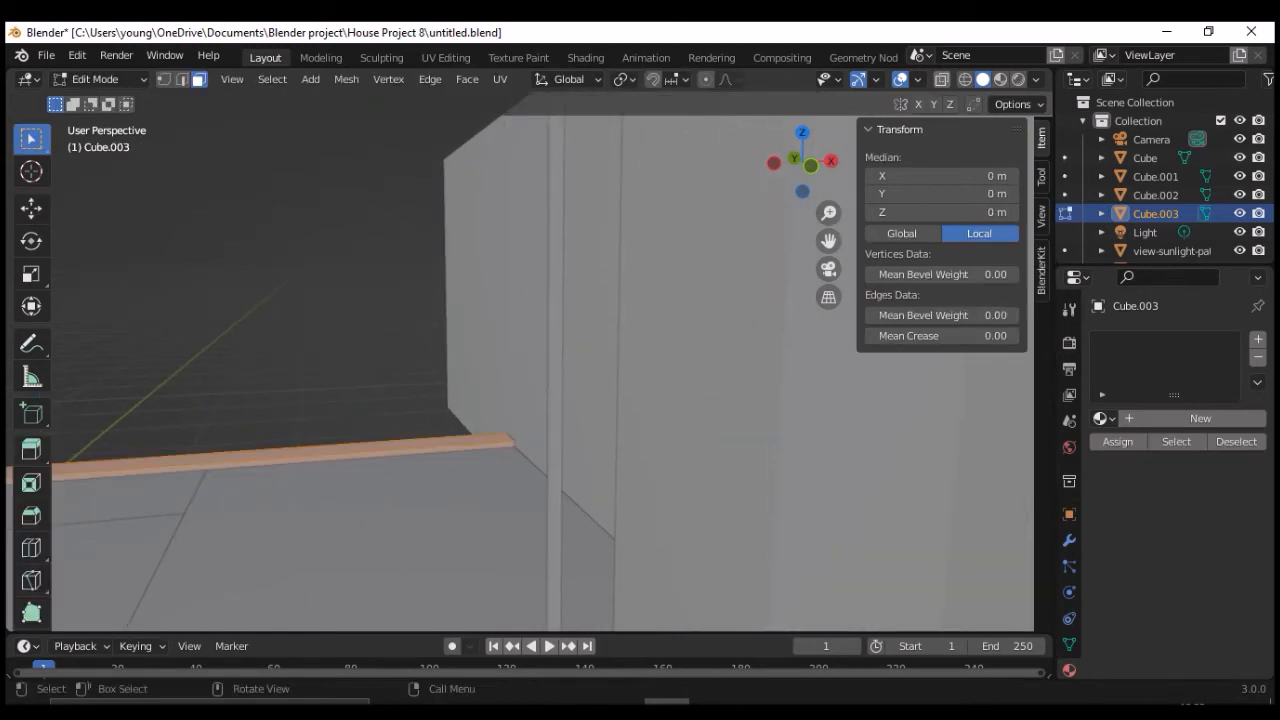
left_click(31, 548)
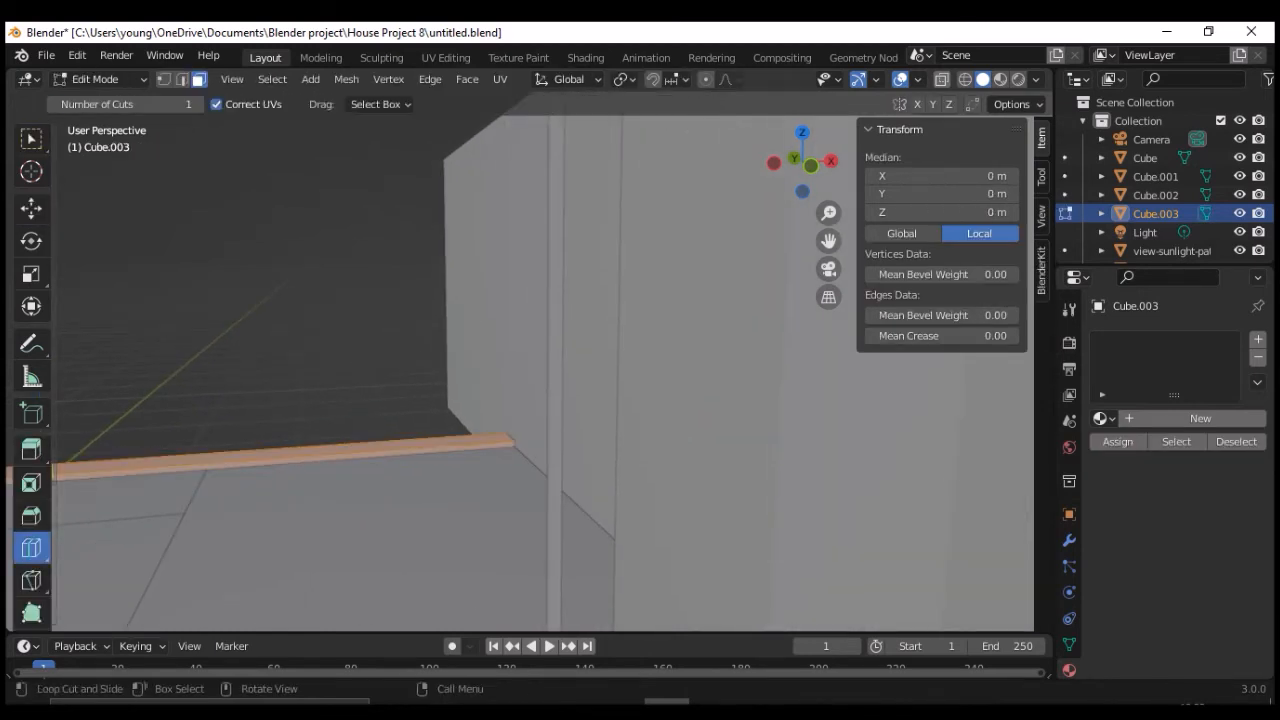
scroll(530, 370, "down", 1)
left_click_drag(118, 459, 600, 408)
scroll(503, 431, "up", 3)
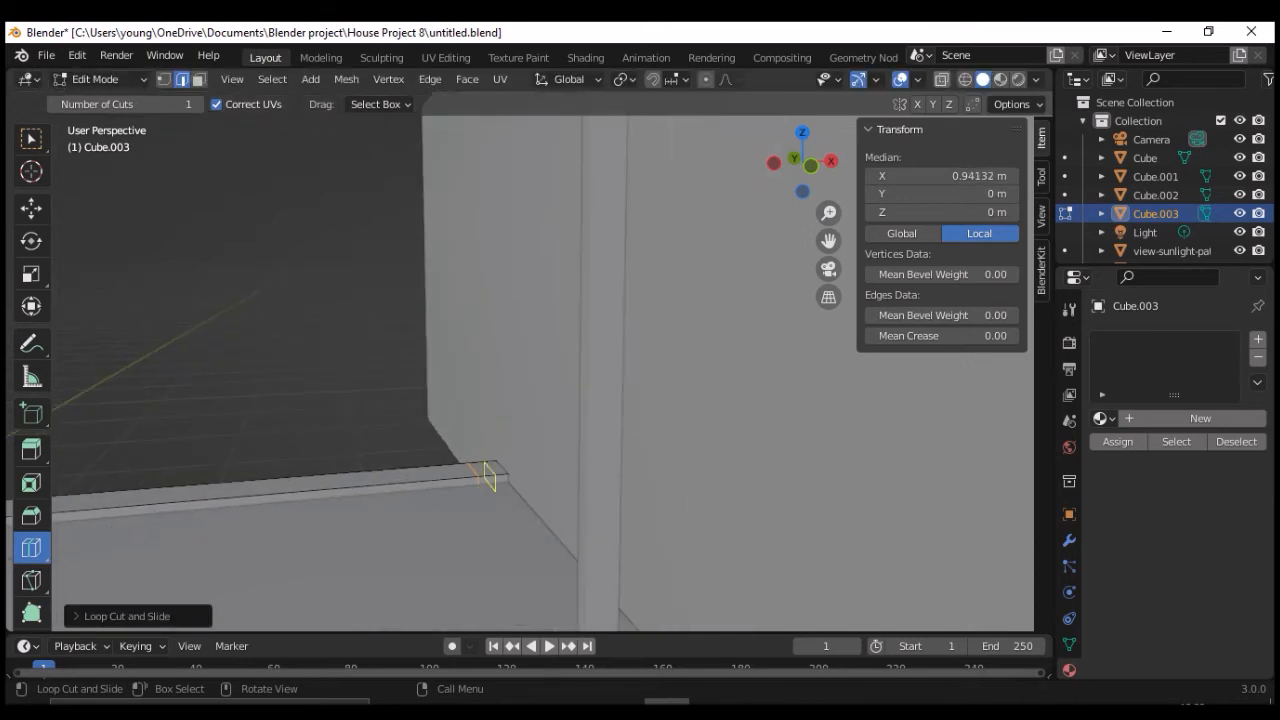
Extrude the short top face at the beam's +X end upward about 0.54 m, and add a thin extrusion to local Z about 12.73 m.
key("w")
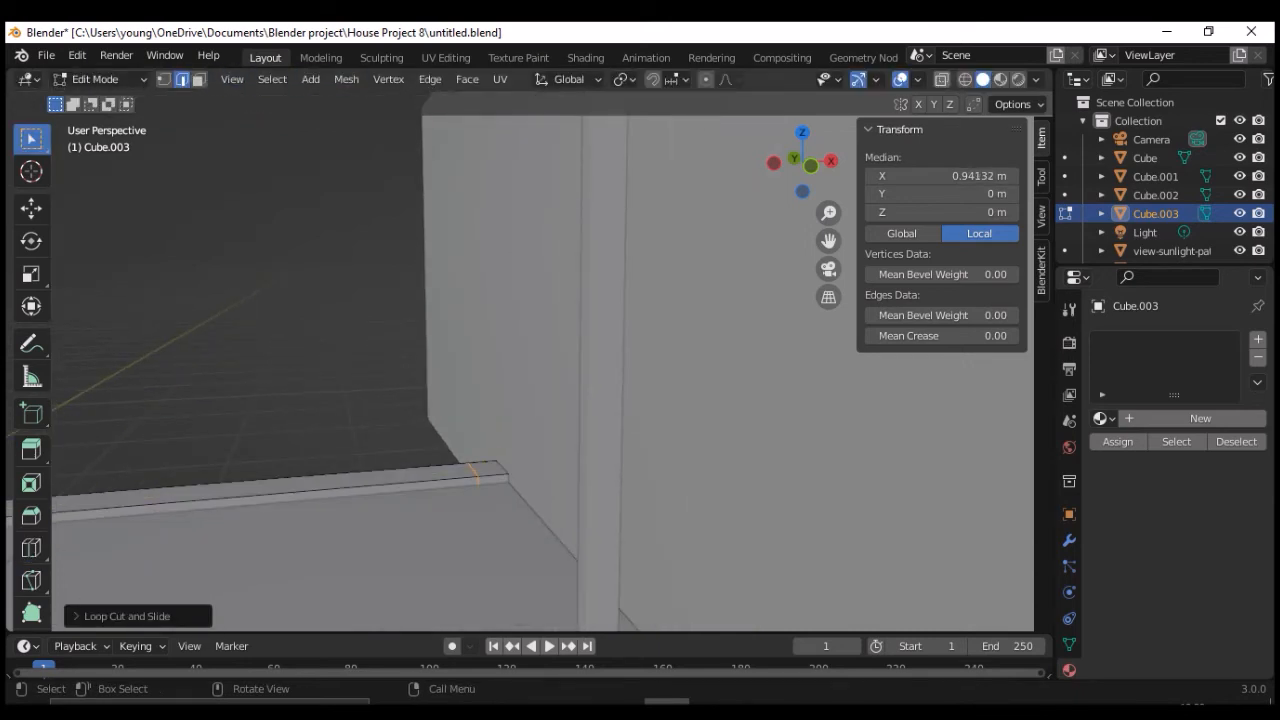
left_click(199, 79)
left_click(489, 469)
key("e")
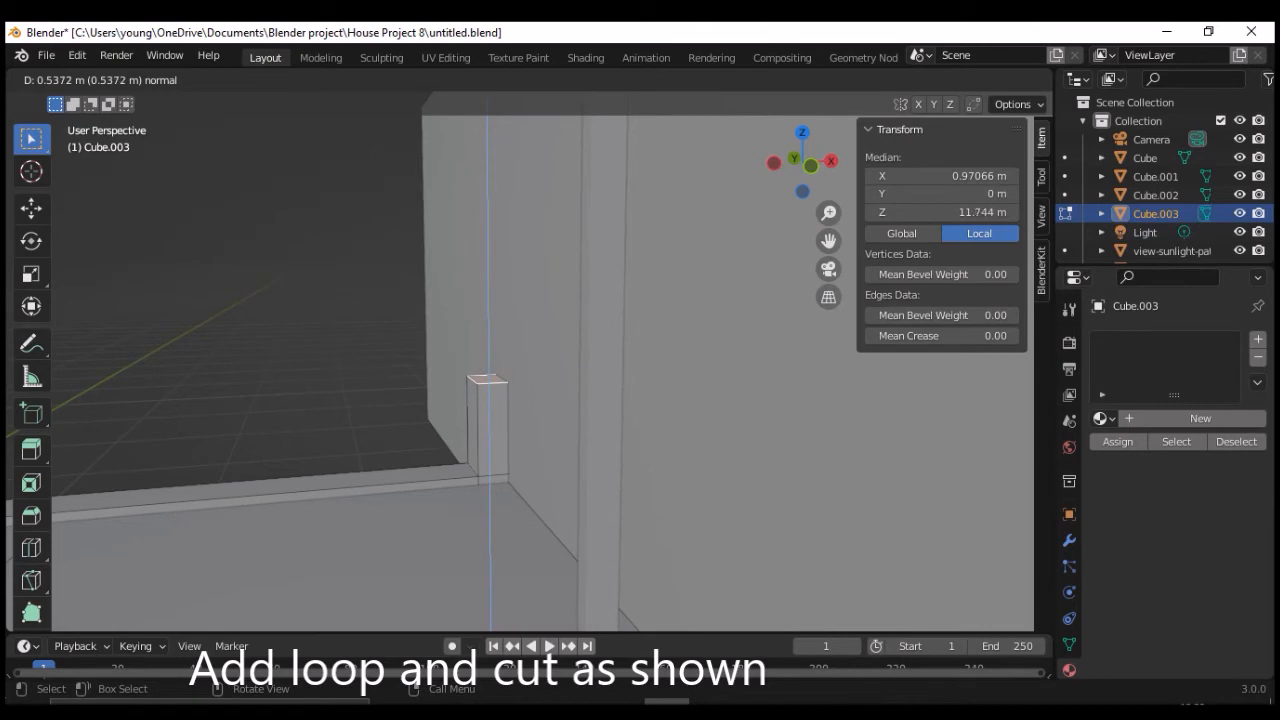
key("Return")
key("e")
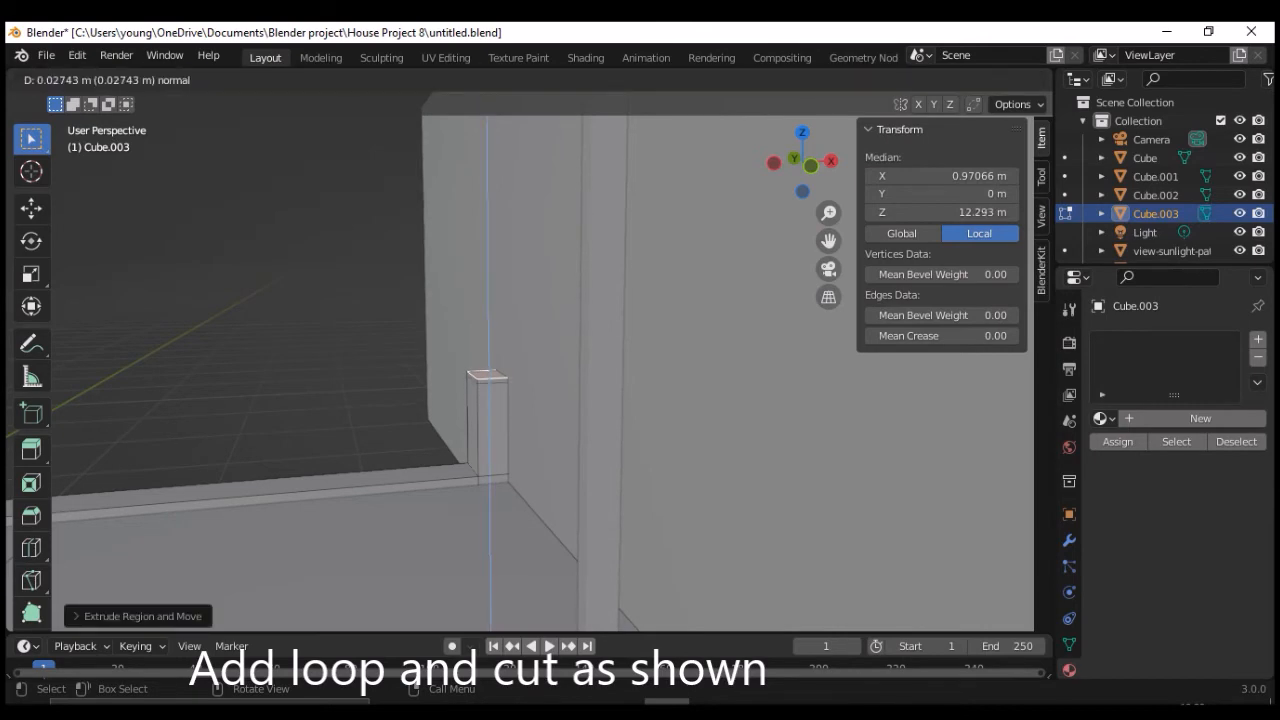
key("Return")
Extrude the back face of the post's thin cap outward along +Y to local Y about 20.99 m, and return to Object Mode.
middle_click_drag(490, 372, 720, 376)
scroll(720, 376, "down", 6)
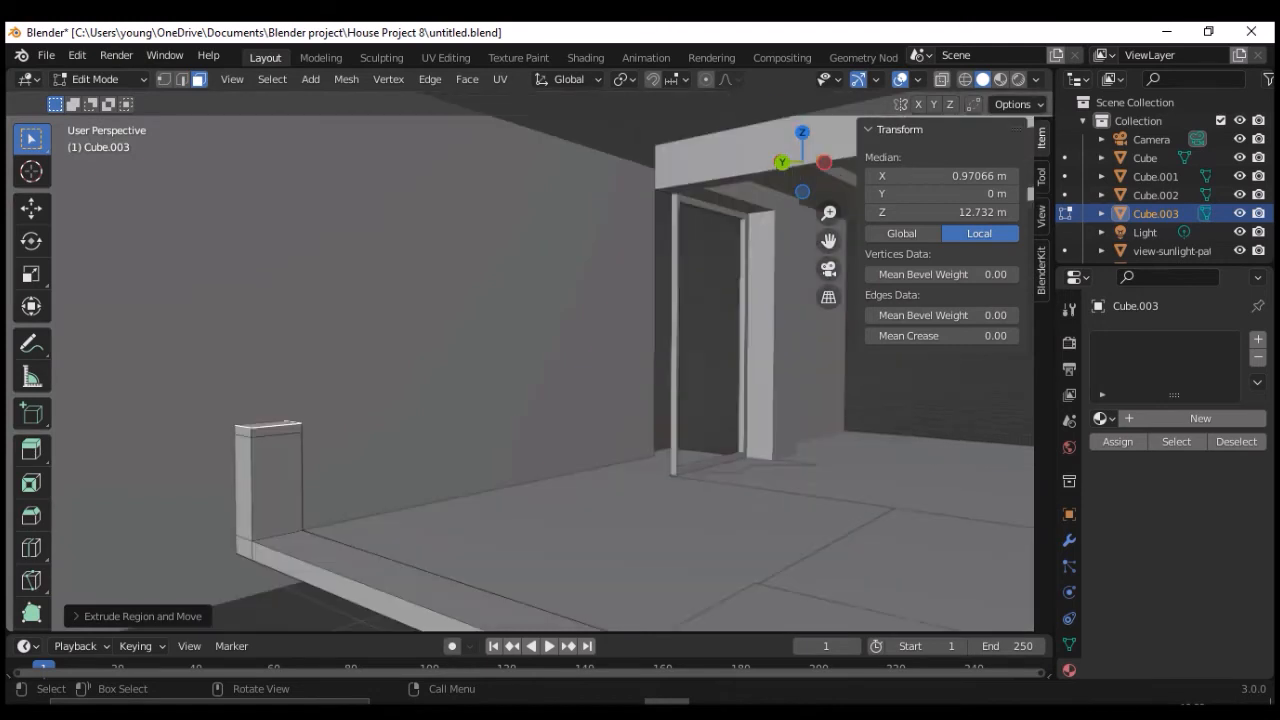
key("alt+a")
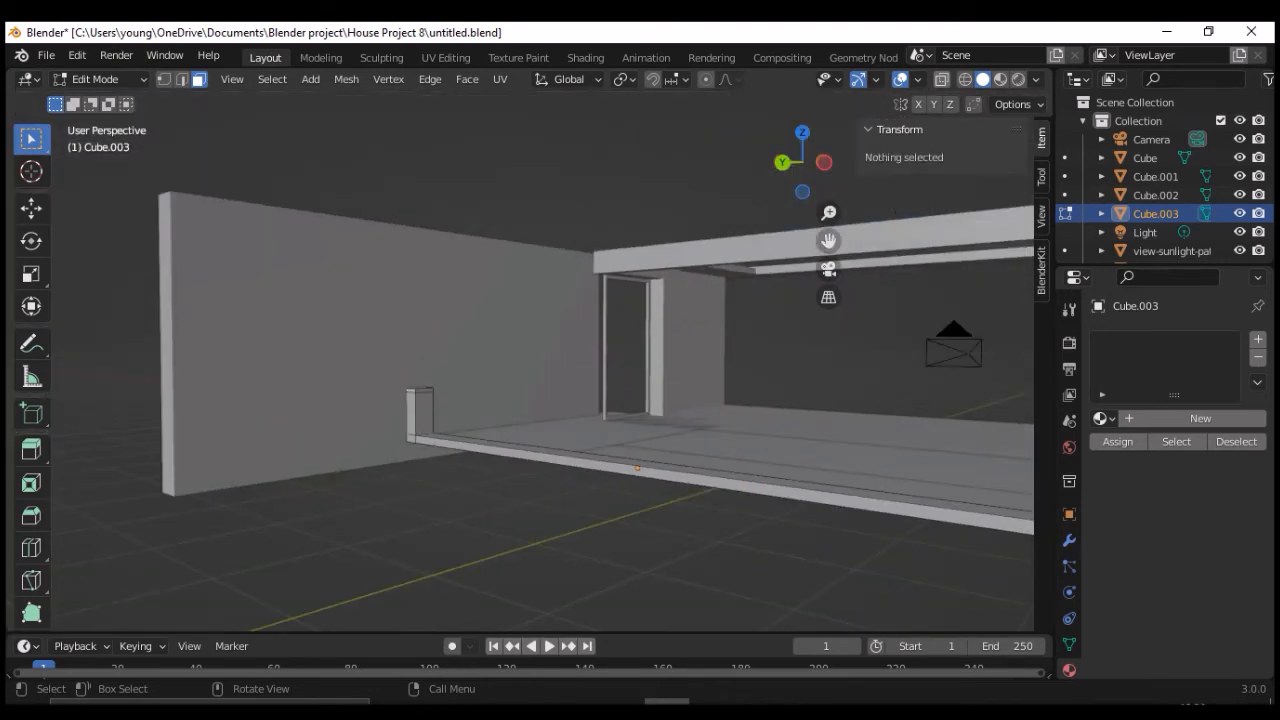
left_click(420, 389)
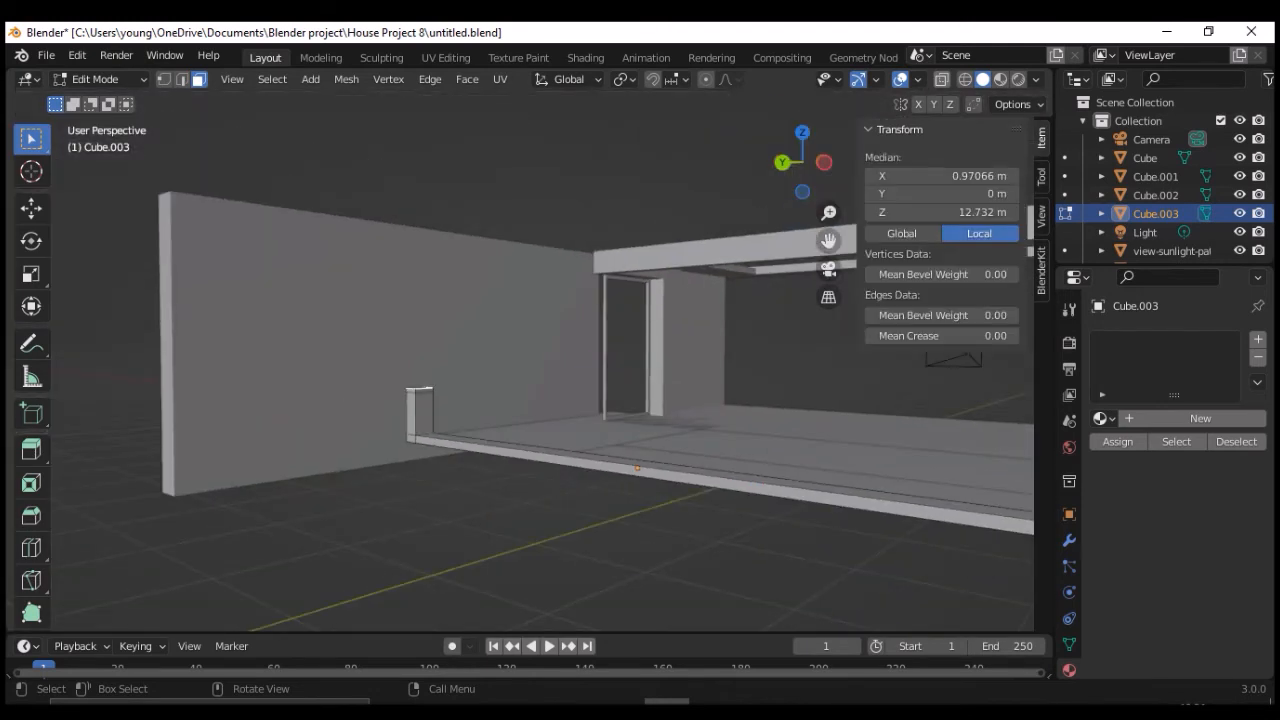
key("e")
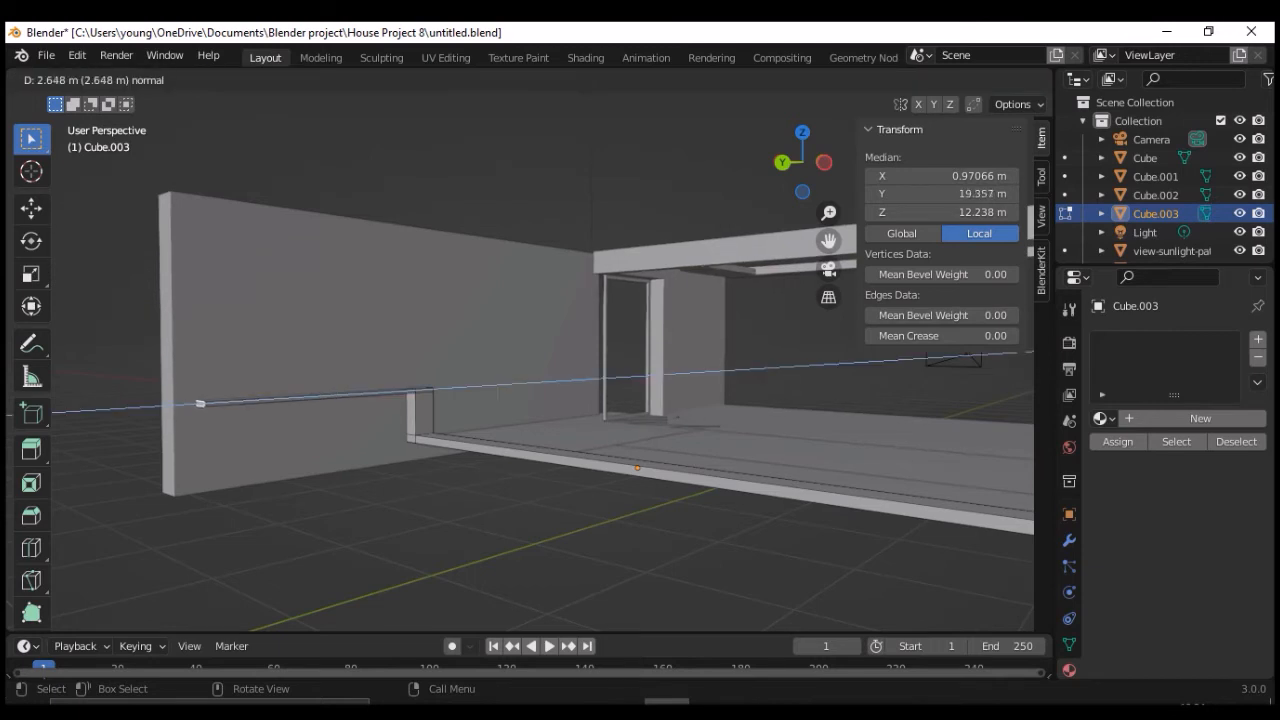
left_click(491, 394)
middle_click_drag(491, 394, 335, 395)
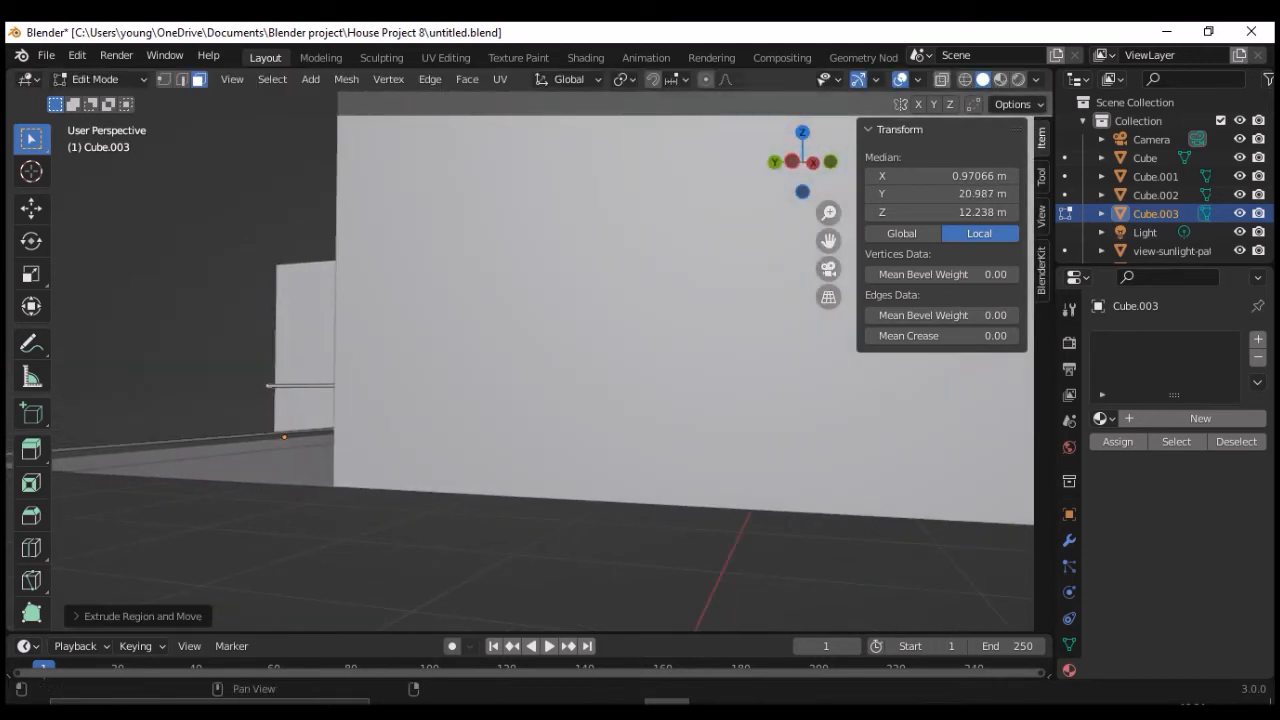
left_click(828, 268)
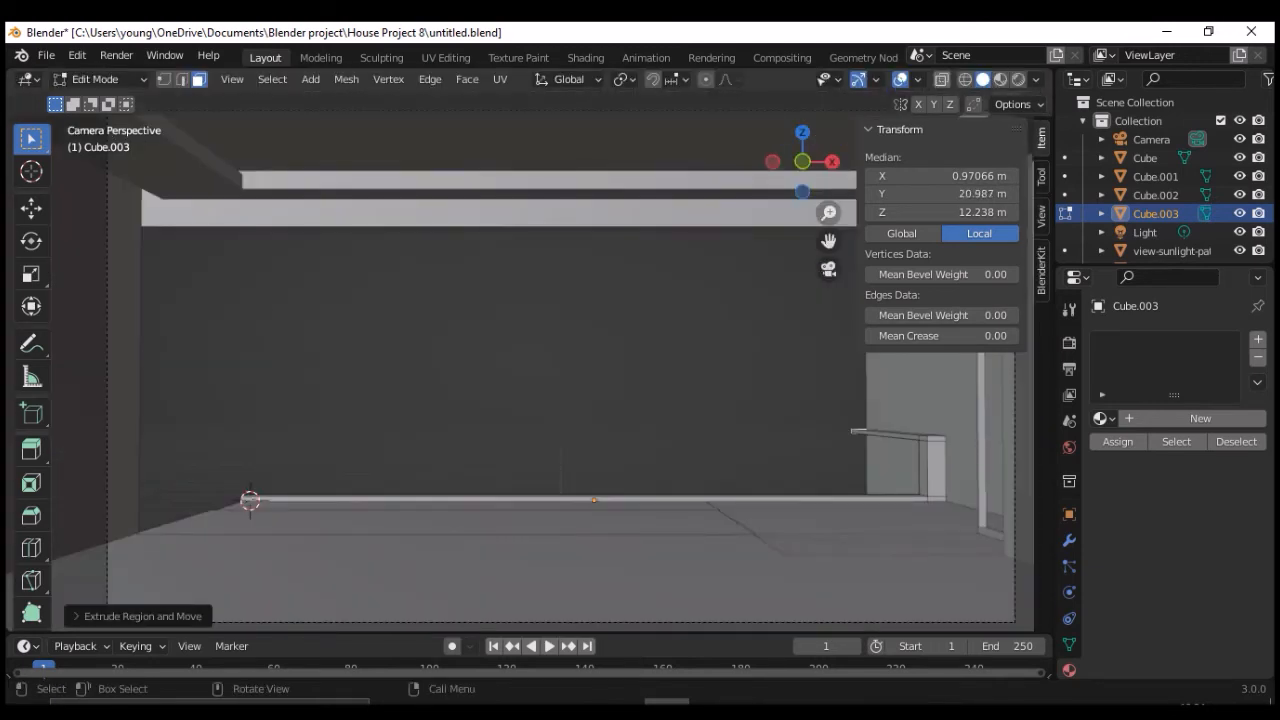
key("Tab")
key("alt+a")
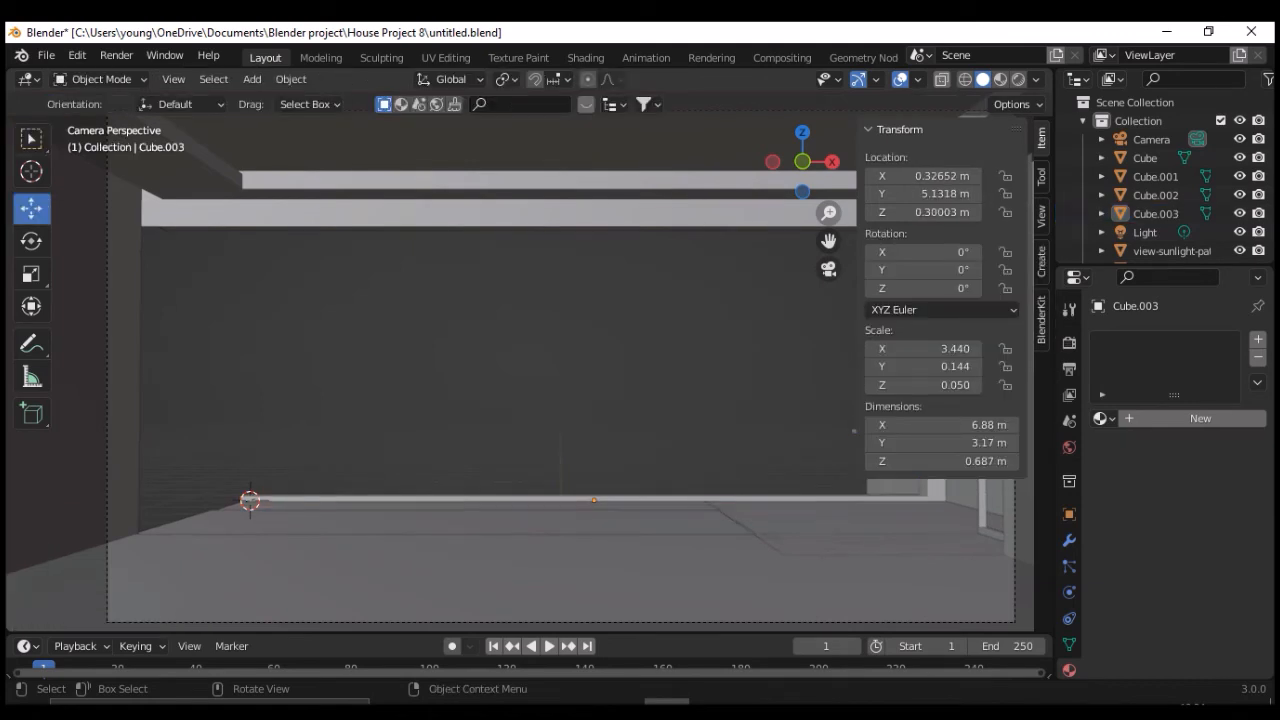
Preview the scene's materials and assign the existing Material.001 to the black pool wall object.
left_click(1000, 79)
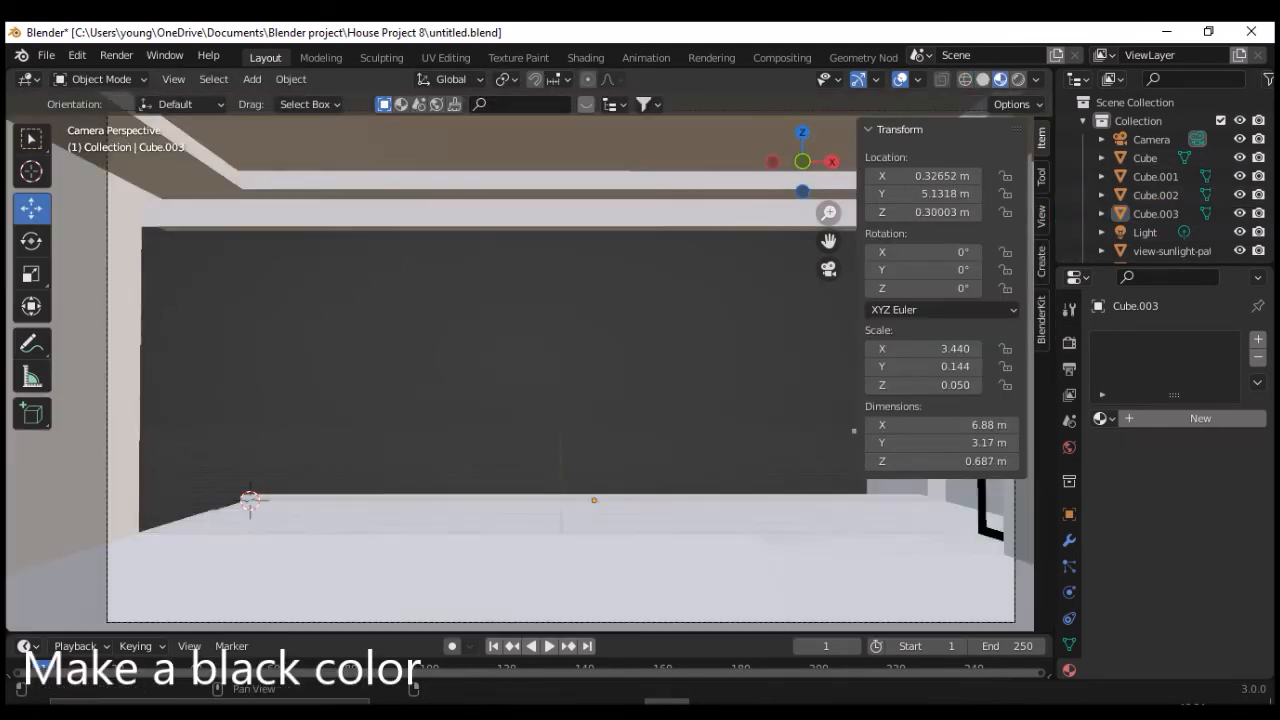
left_click(560, 498)
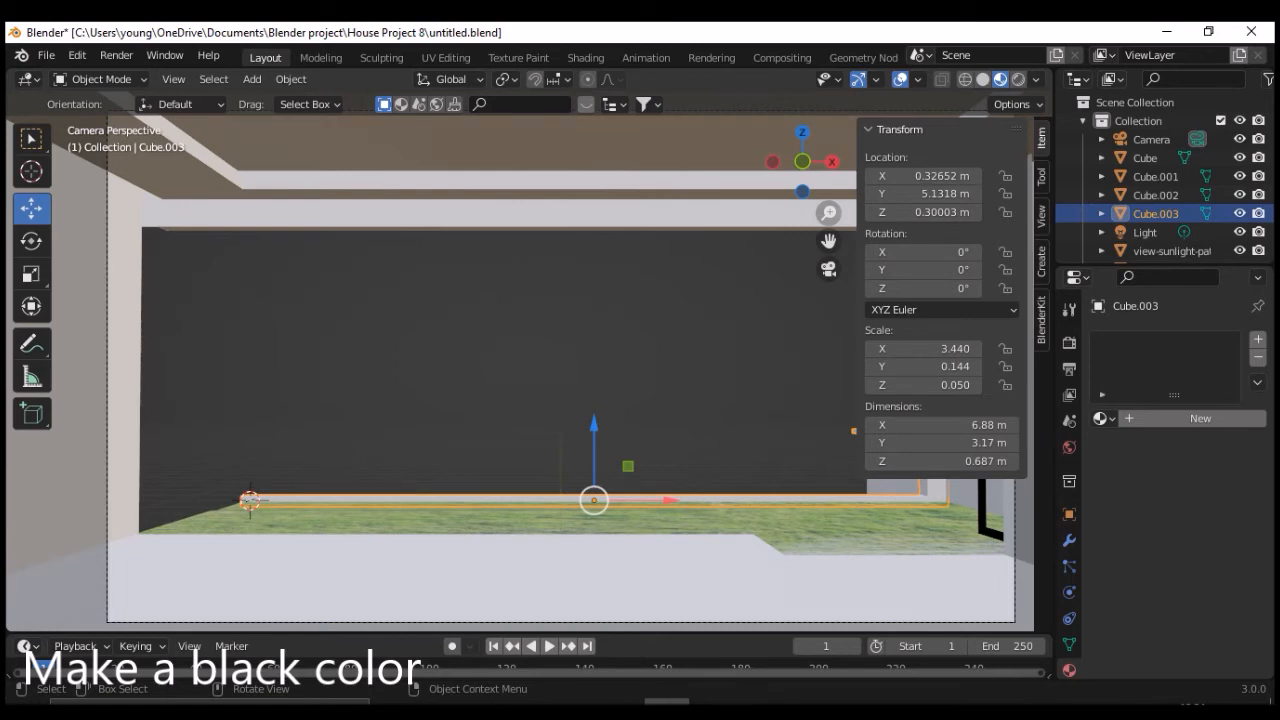
left_click(586, 58)
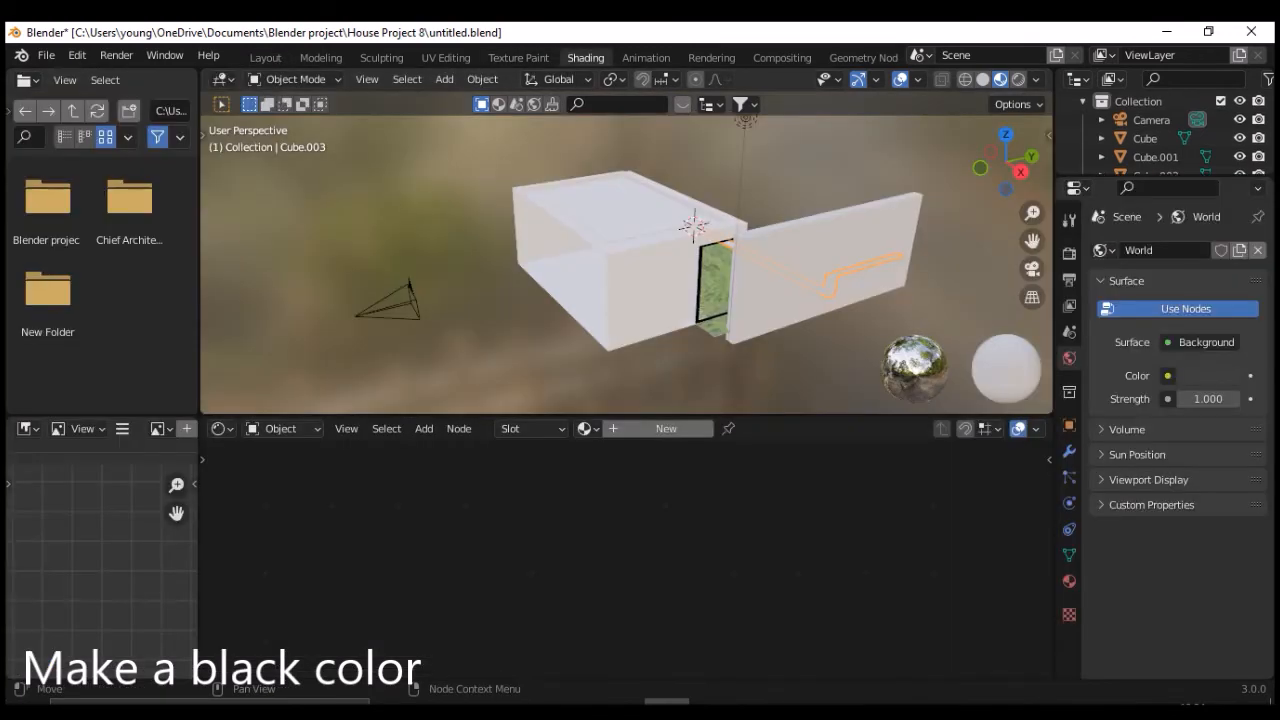
left_click(585, 428)
left_click(637, 474)
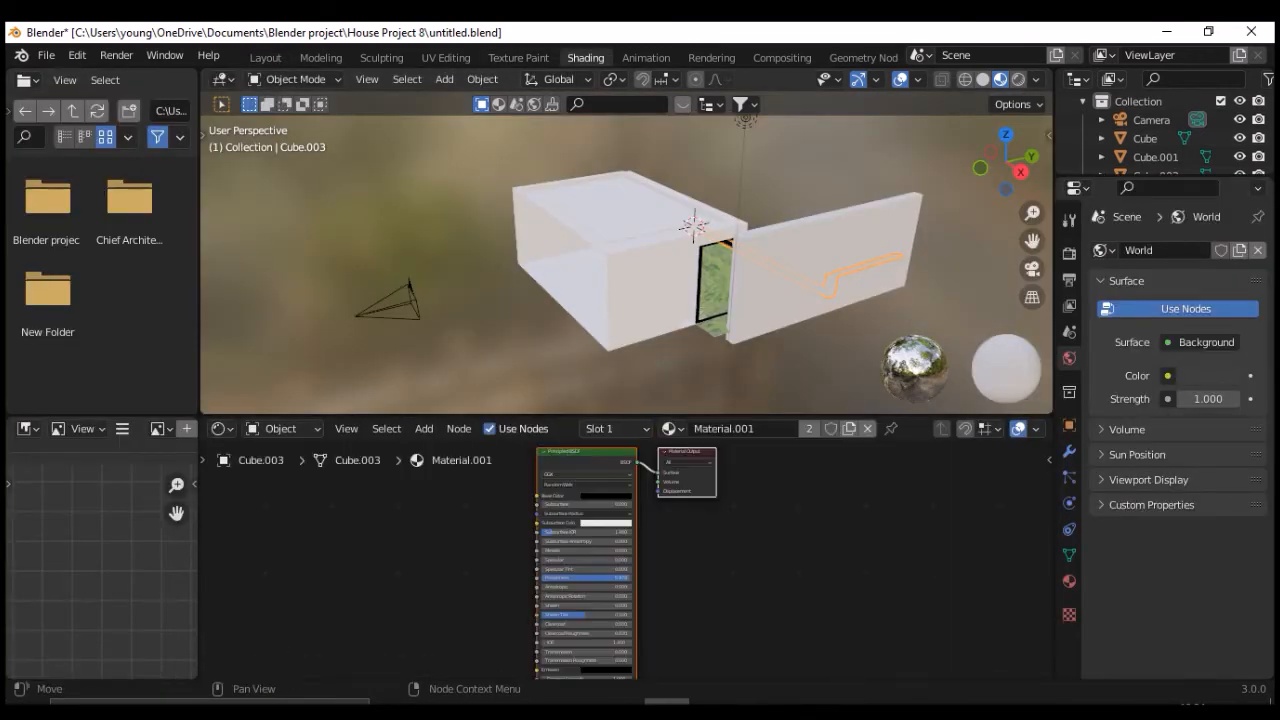
Set Material.001's Subsurface Color to black, and return to the Layout workspace with nothing selected.
left_click_drag(640, 415, 640, 478)
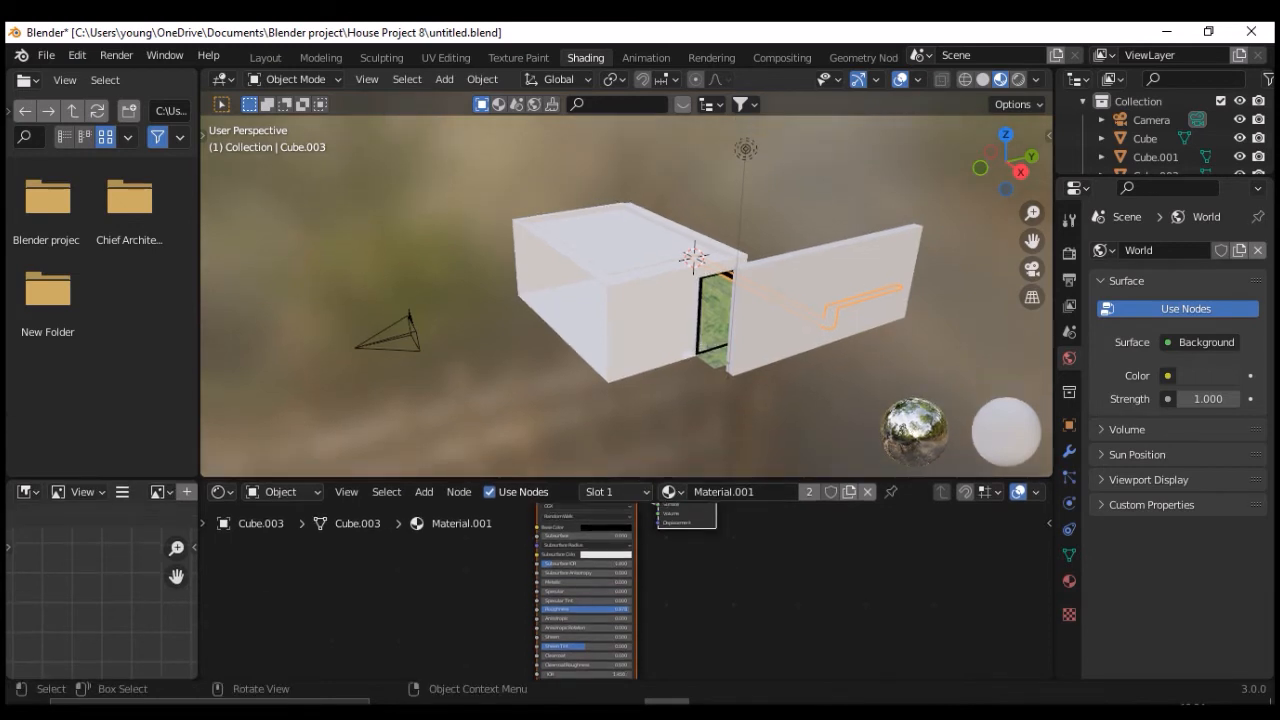
left_click(605, 527)
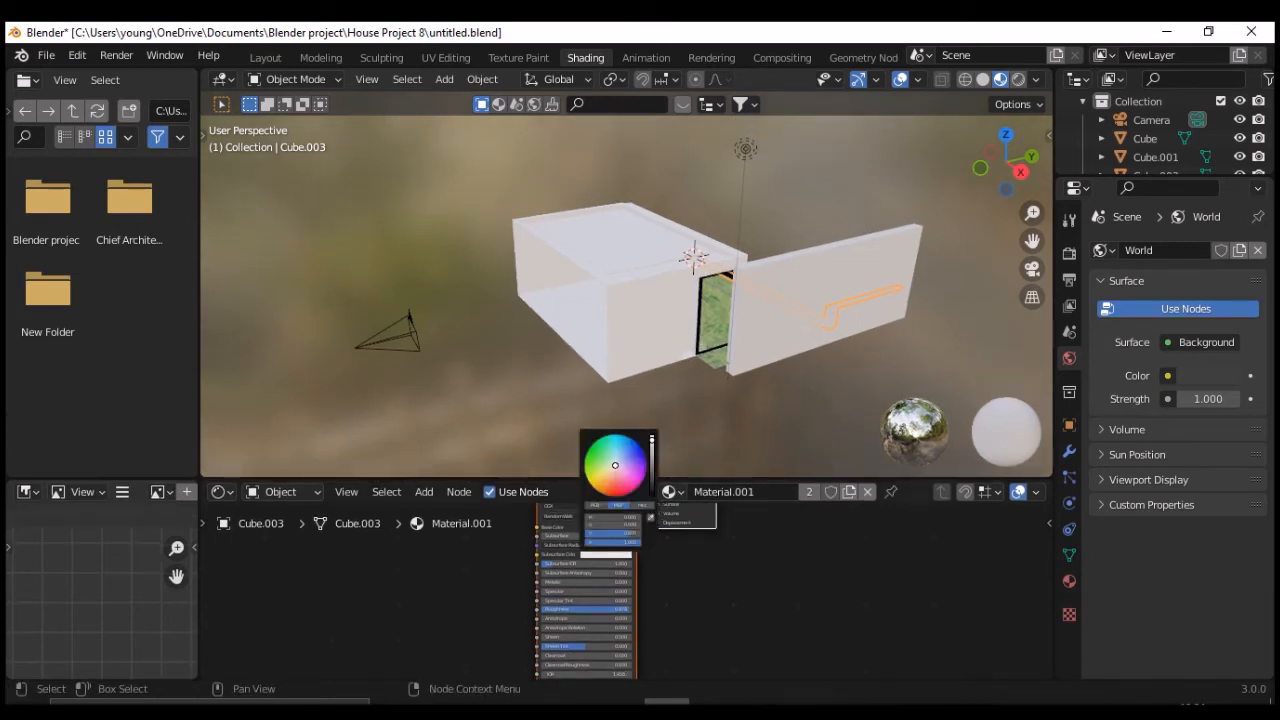
left_click_drag(652, 440, 652, 496)
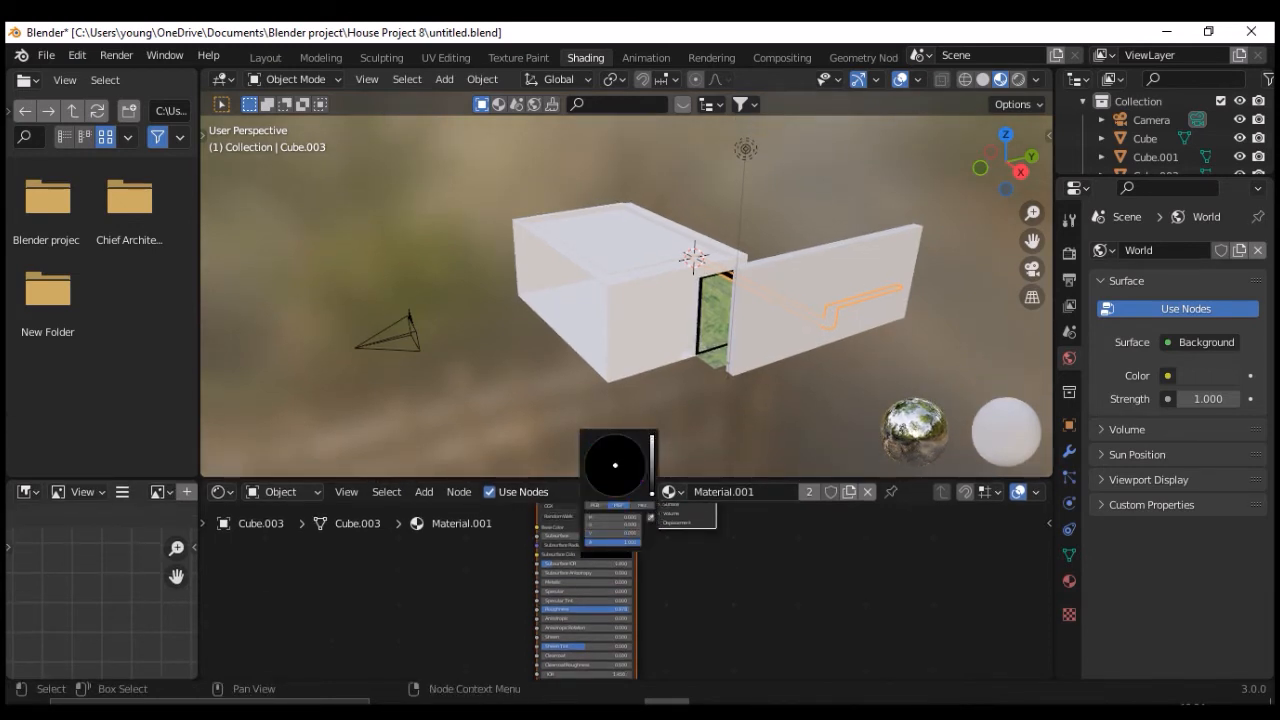
left_click(1031, 269)
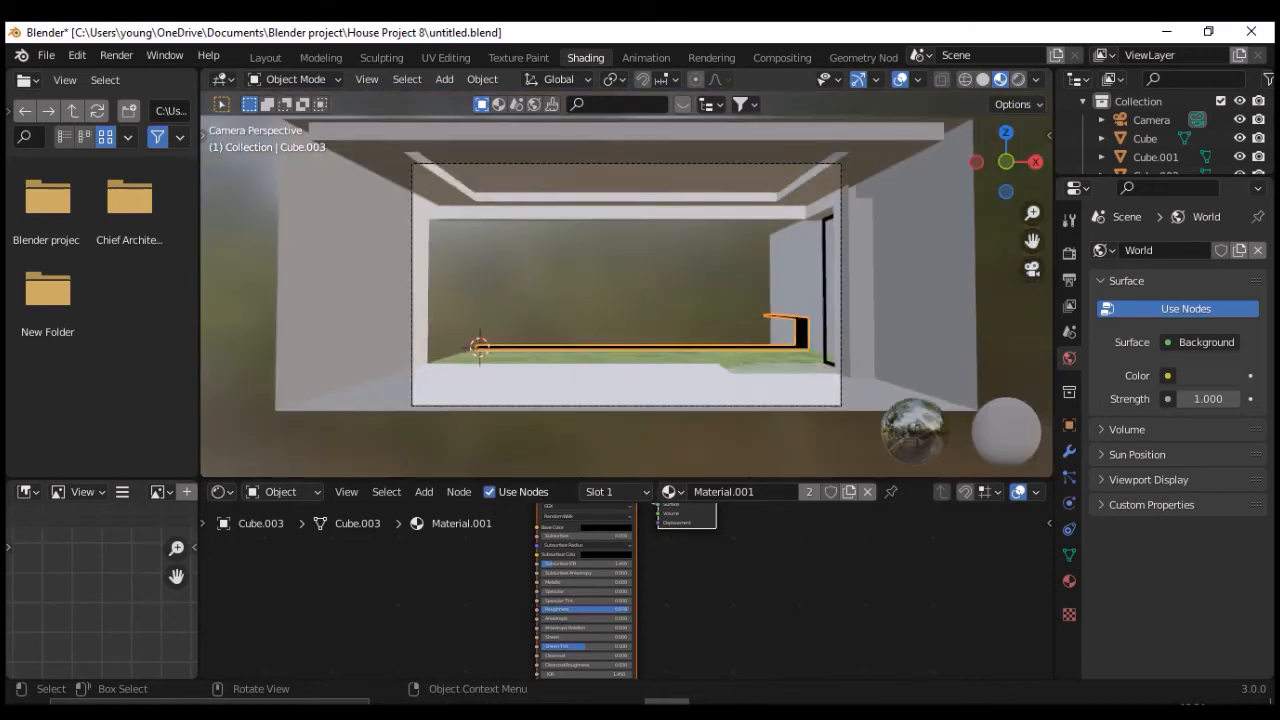
left_click(265, 57)
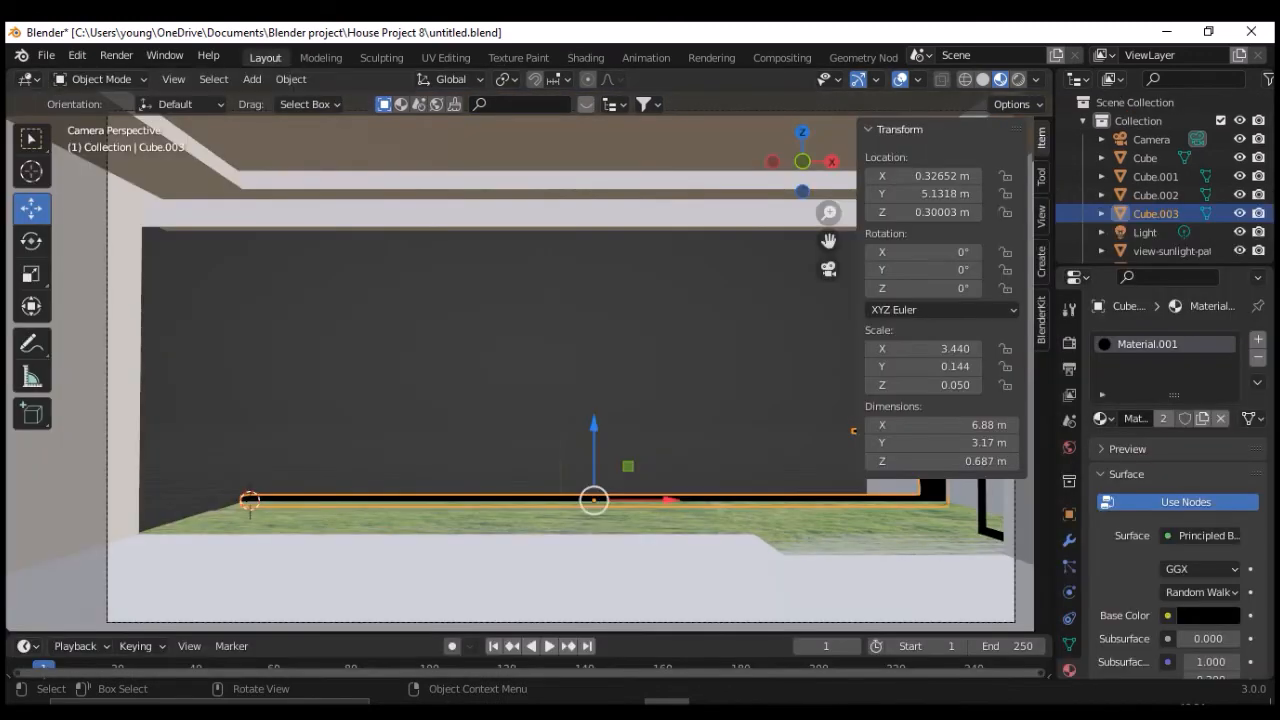
key("alt+a")
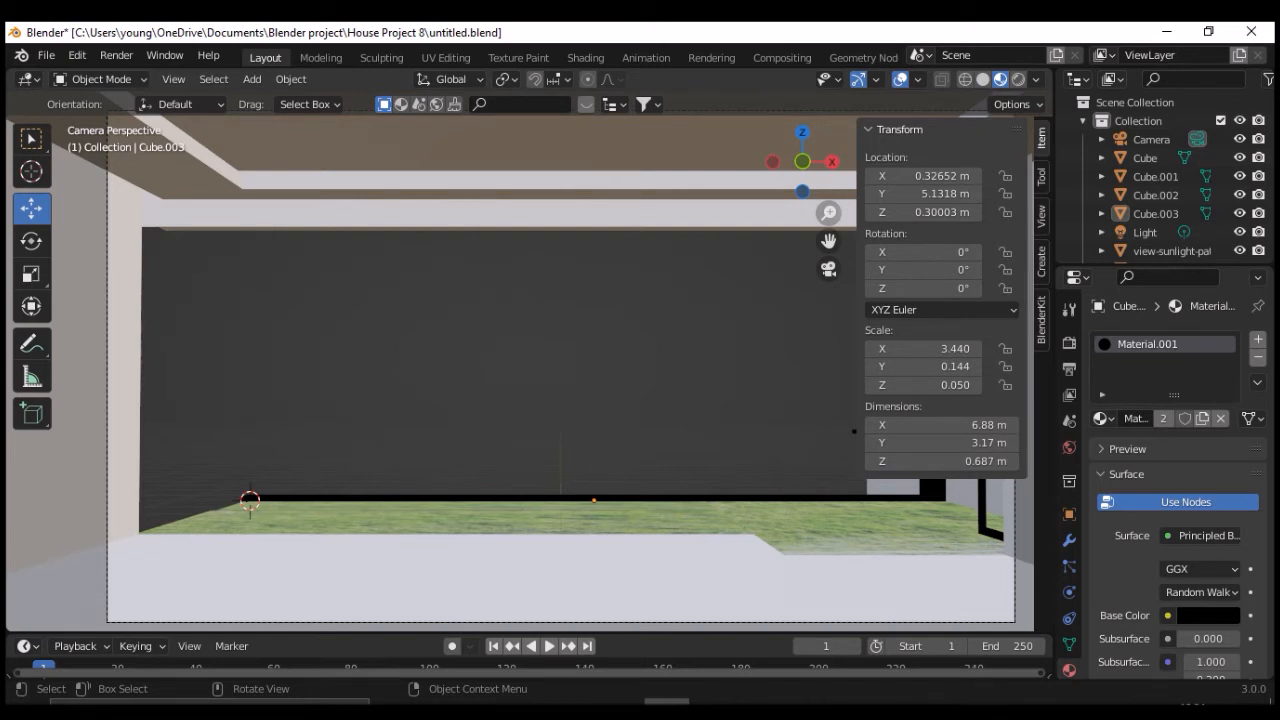
Select the grass plane nearest the house floor, about 4.55 m by 2.08 m, and open it in Edit Mode from the top view.
middle_click_drag(540, 380, 542, 420)
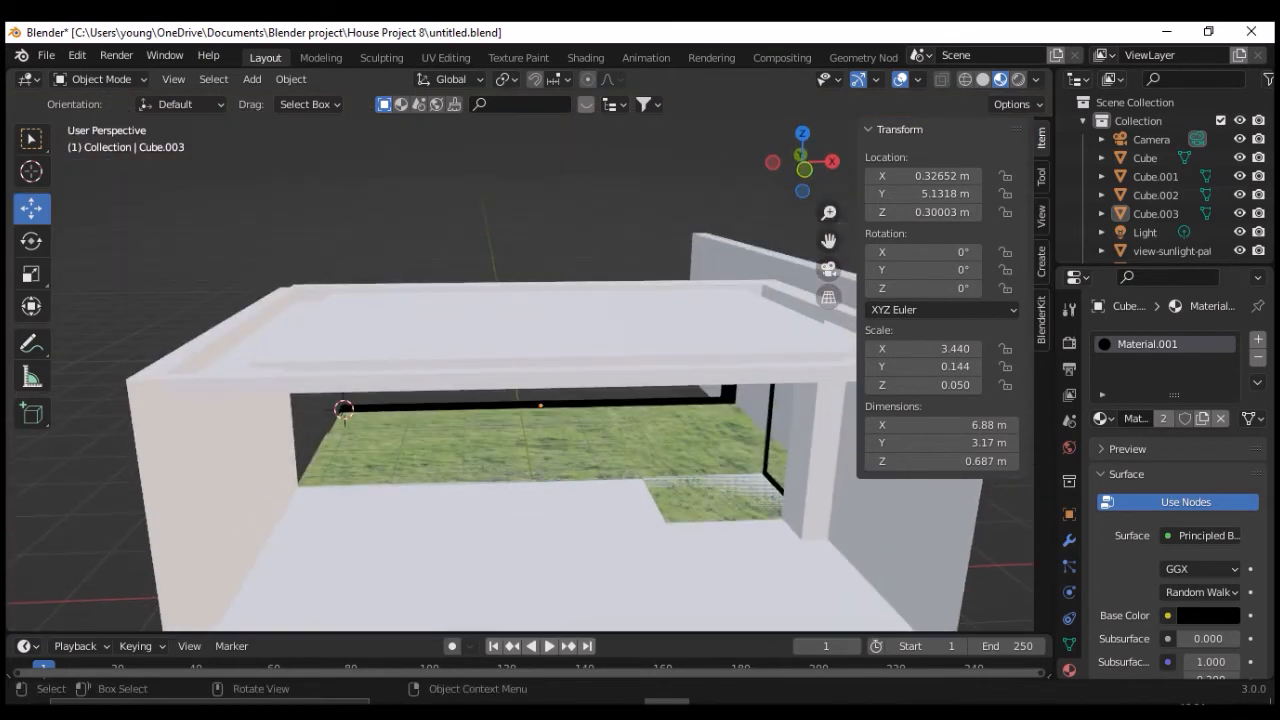
scroll(542, 420, "up", 3)
scroll(542, 420, "up", 1)
left_click(500, 550)
left_click(500, 488)
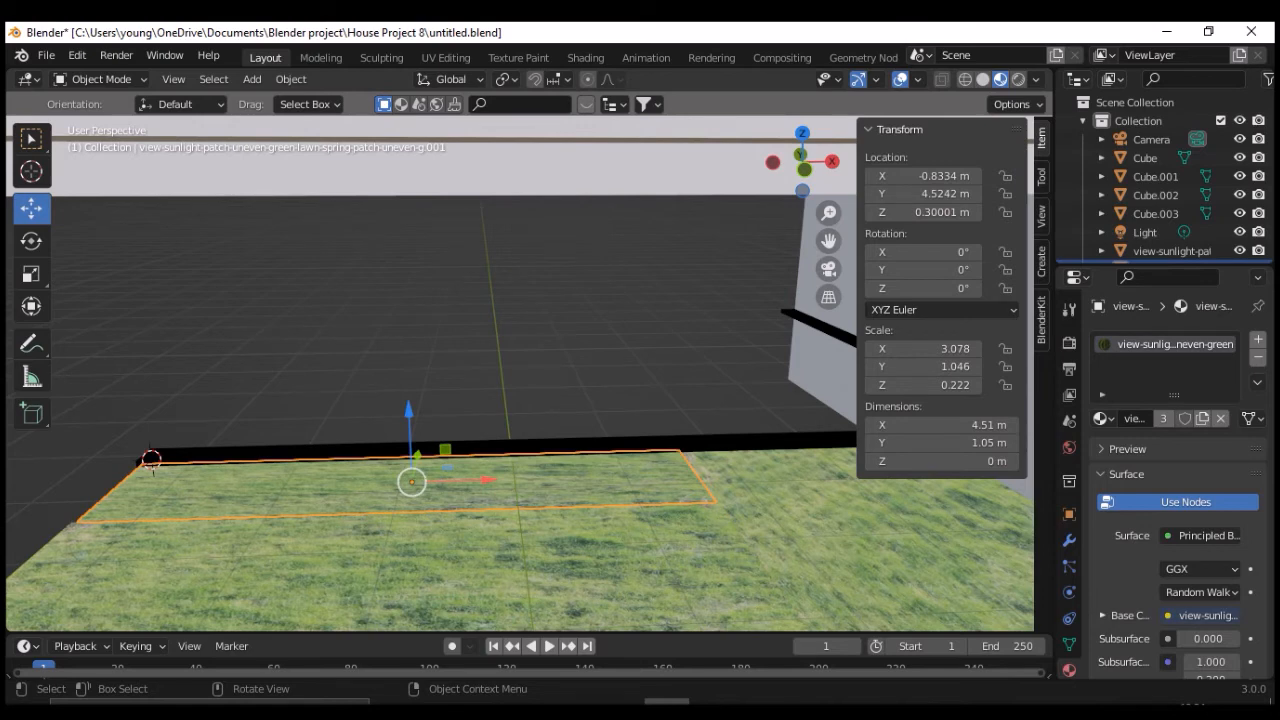
scroll(520, 380, "up", 1)
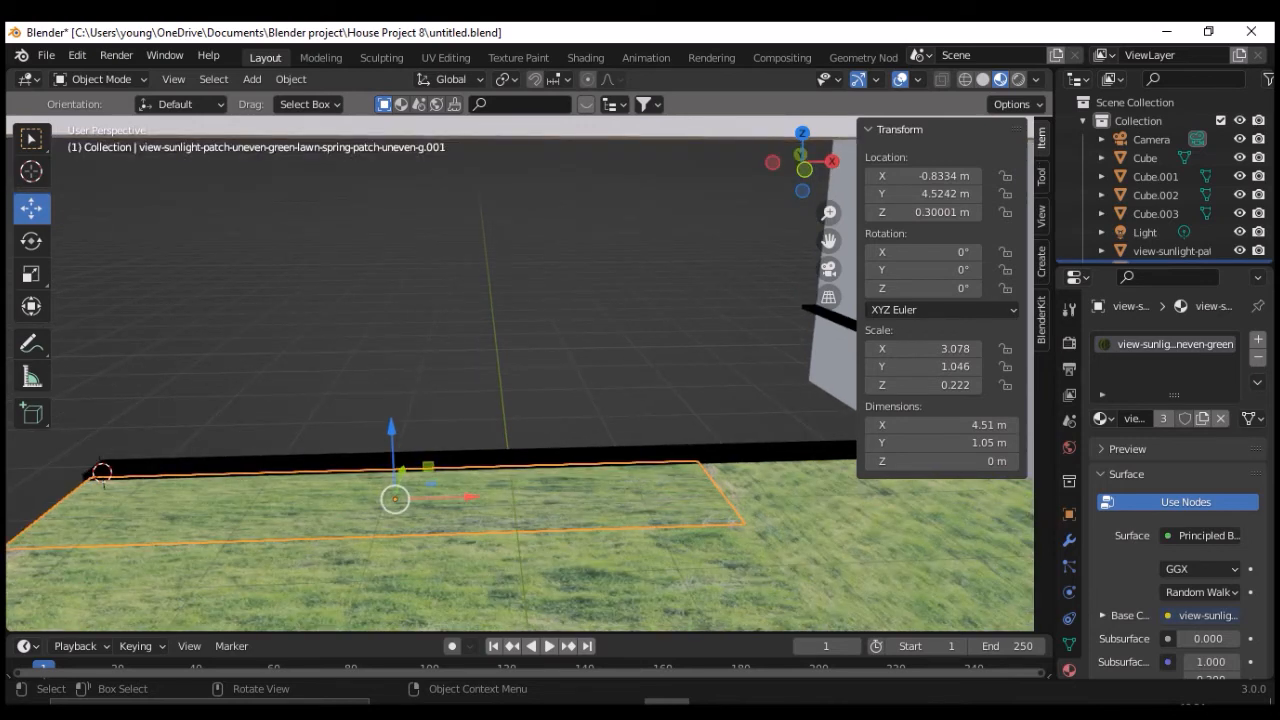
scroll(520, 380, "down", 1)
left_click(500, 560)
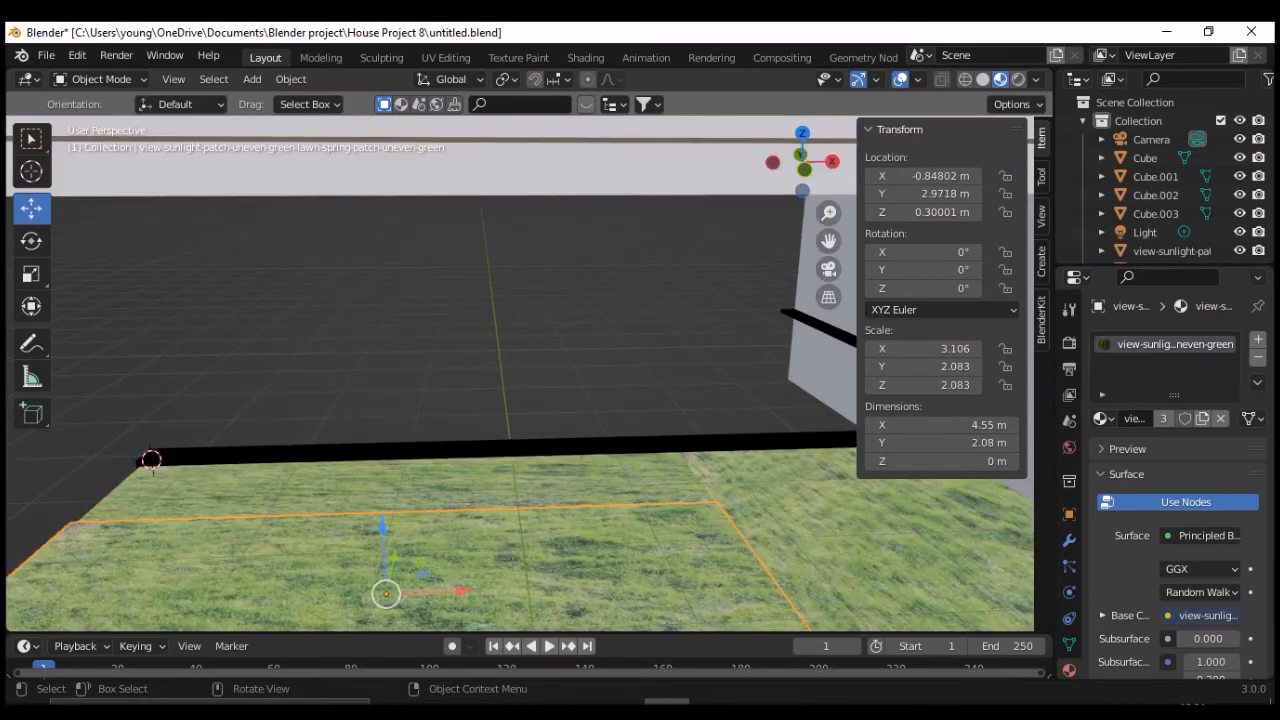
left_click_drag(828, 241, 680, 75)
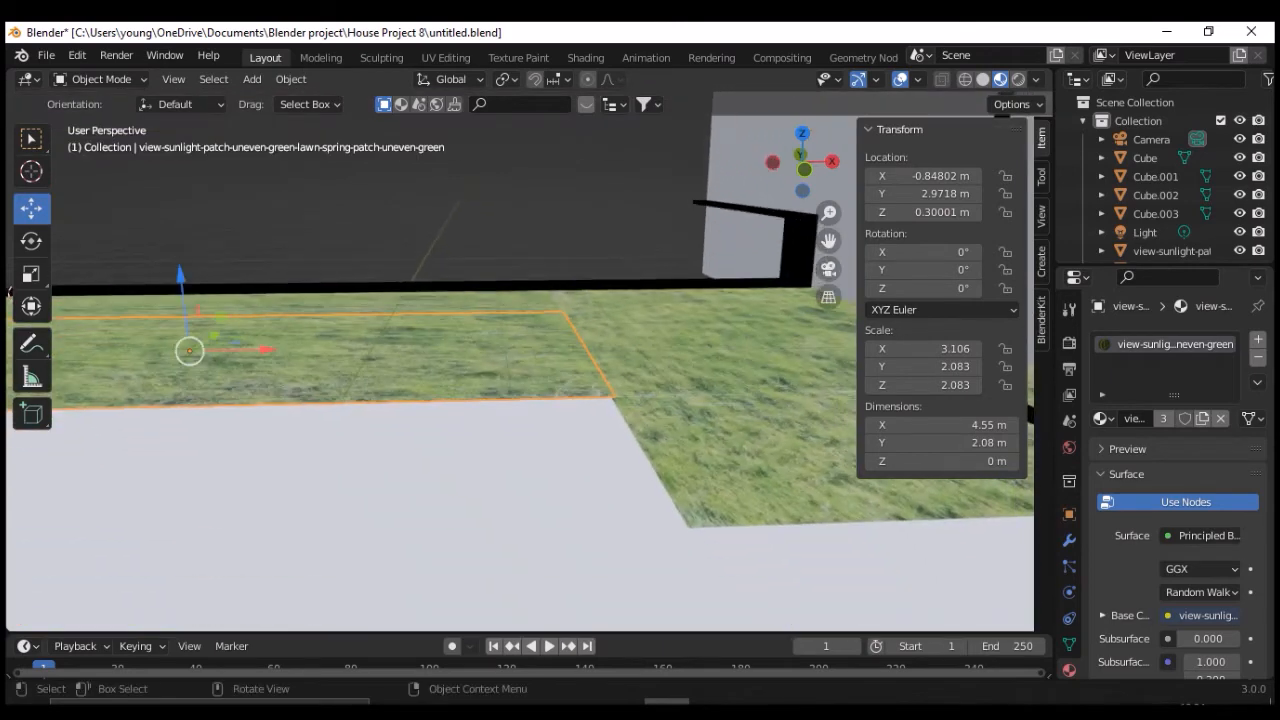
middle_click_drag(520, 380, 552, 388)
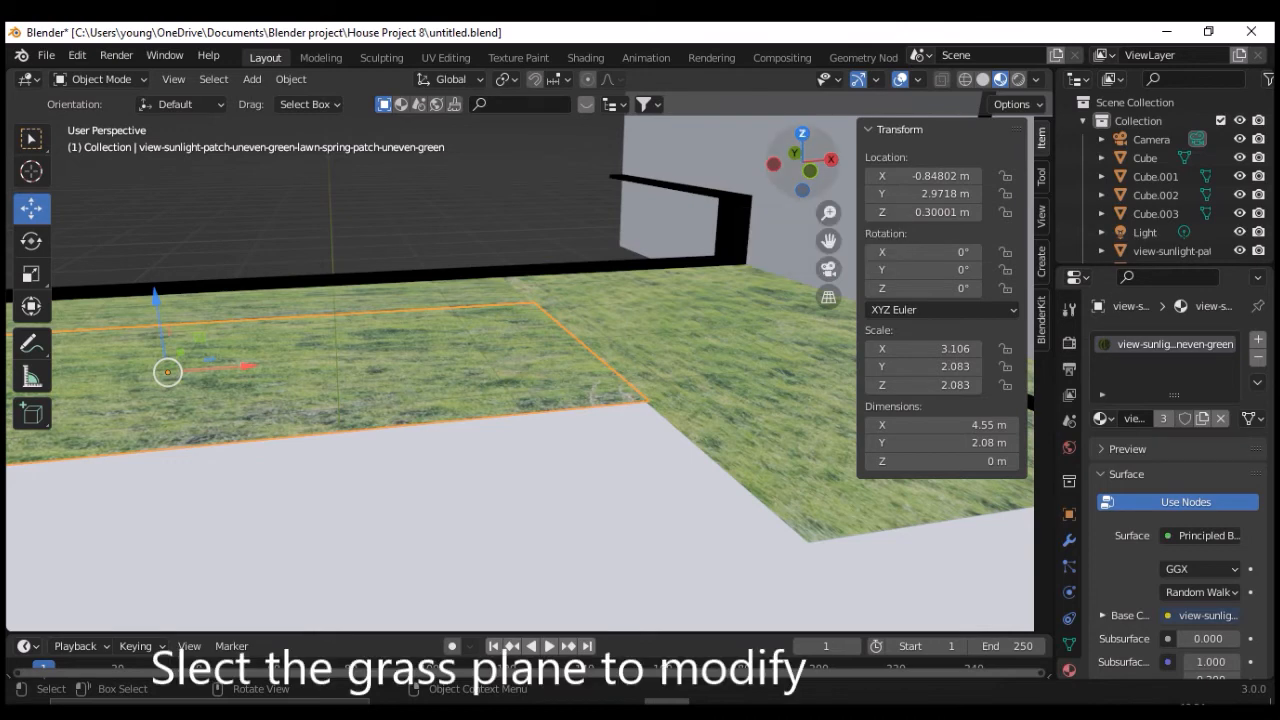
left_click(802, 133)
scroll(518, 360, "down", 3)
left_click_drag(828, 241, 917, 265)
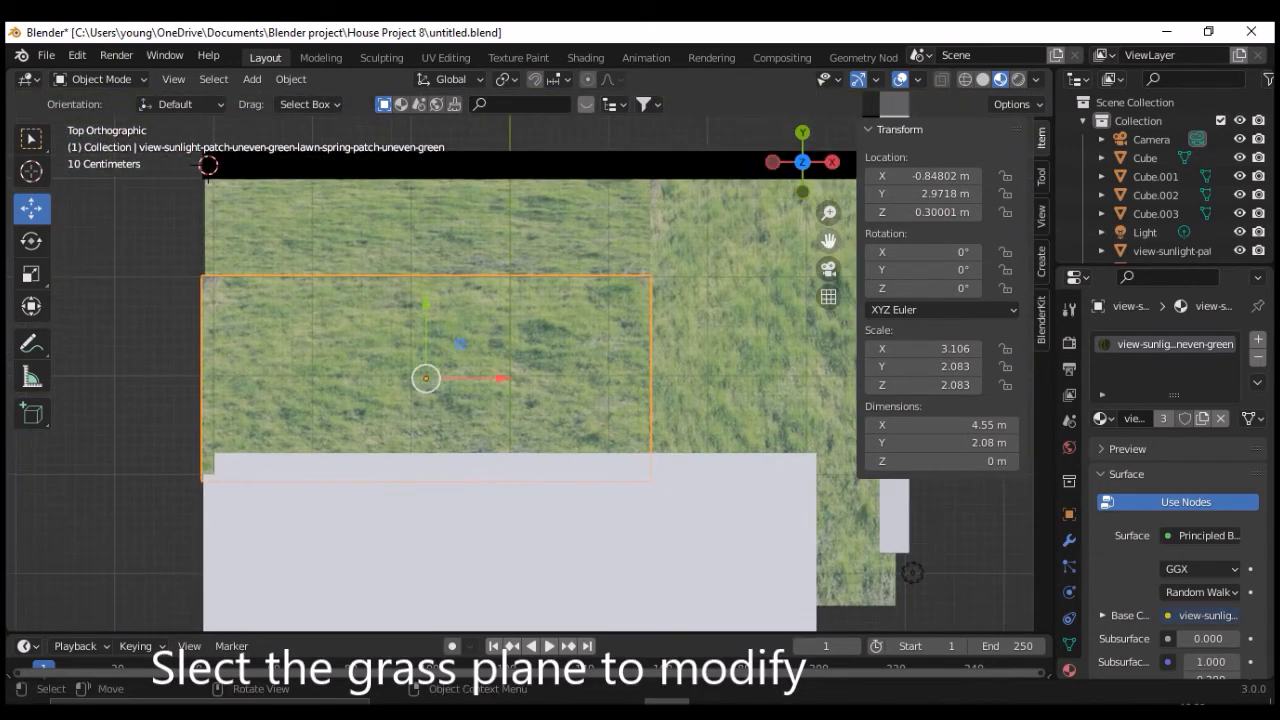
left_click(870, 130)
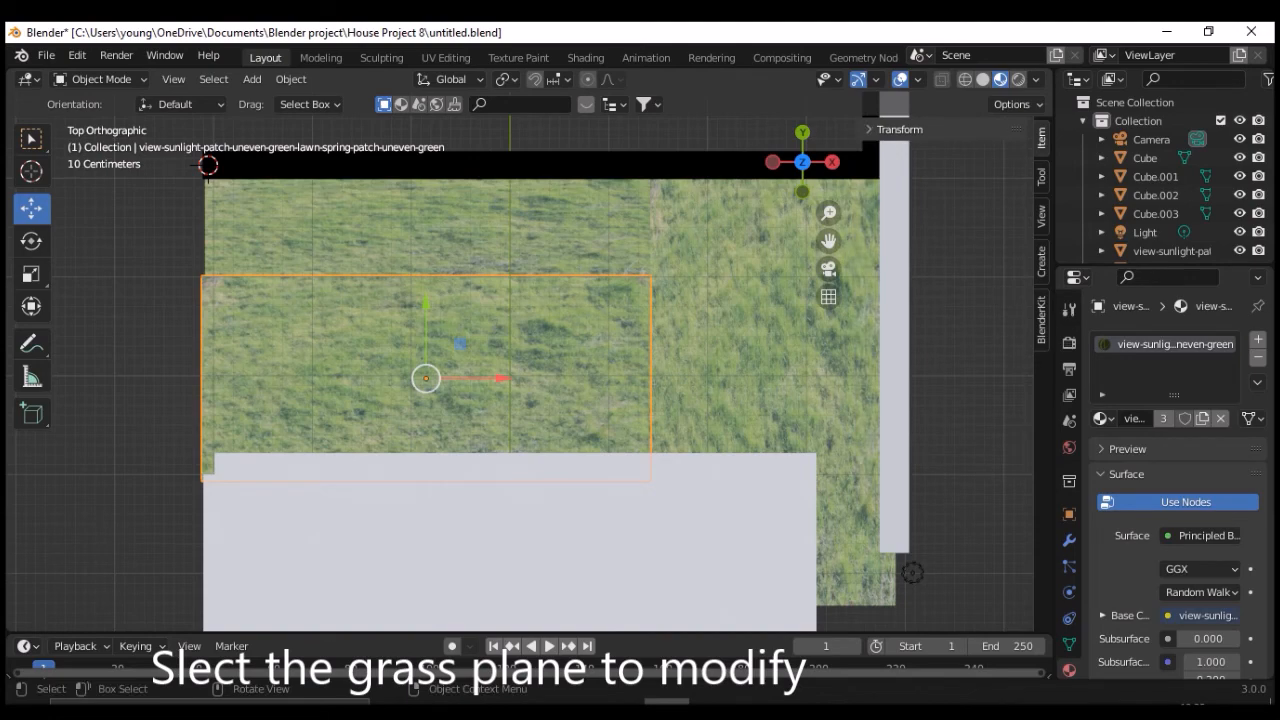
scroll(529, 359, "up", 2)
key("Tab")
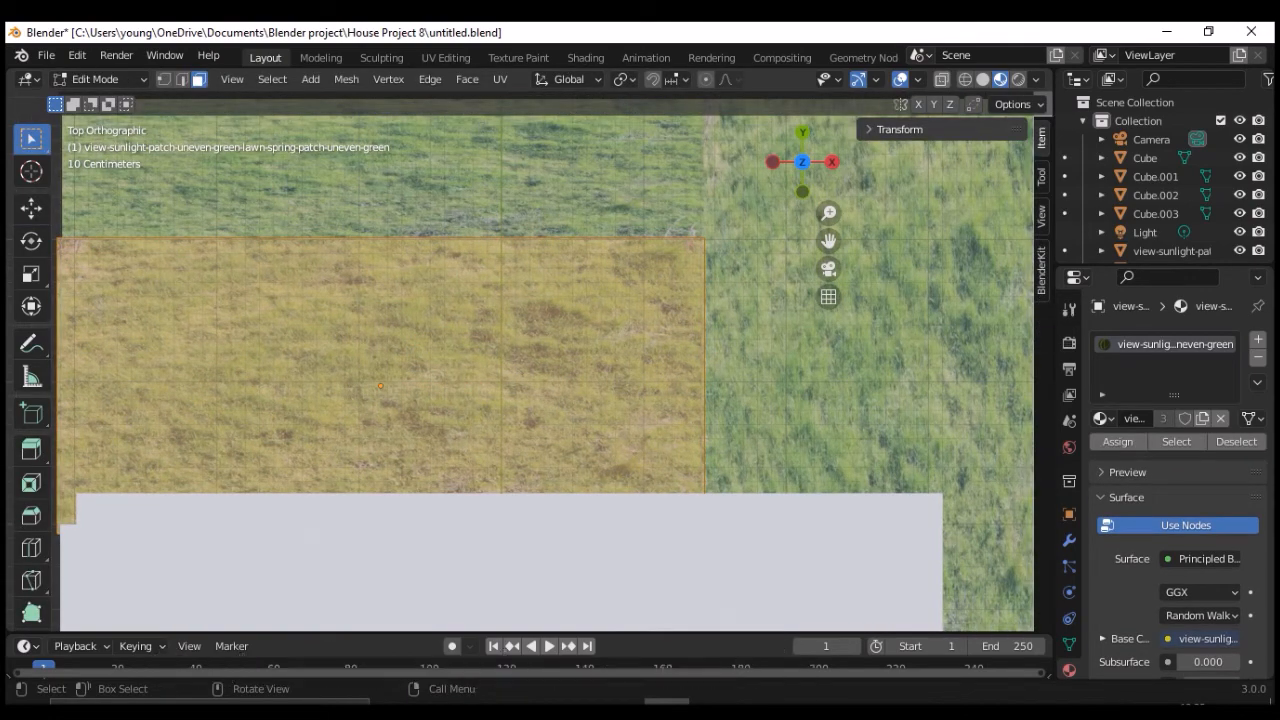
Subdivide the whole grass plane seven times and save the file.
right_click(517, 354)
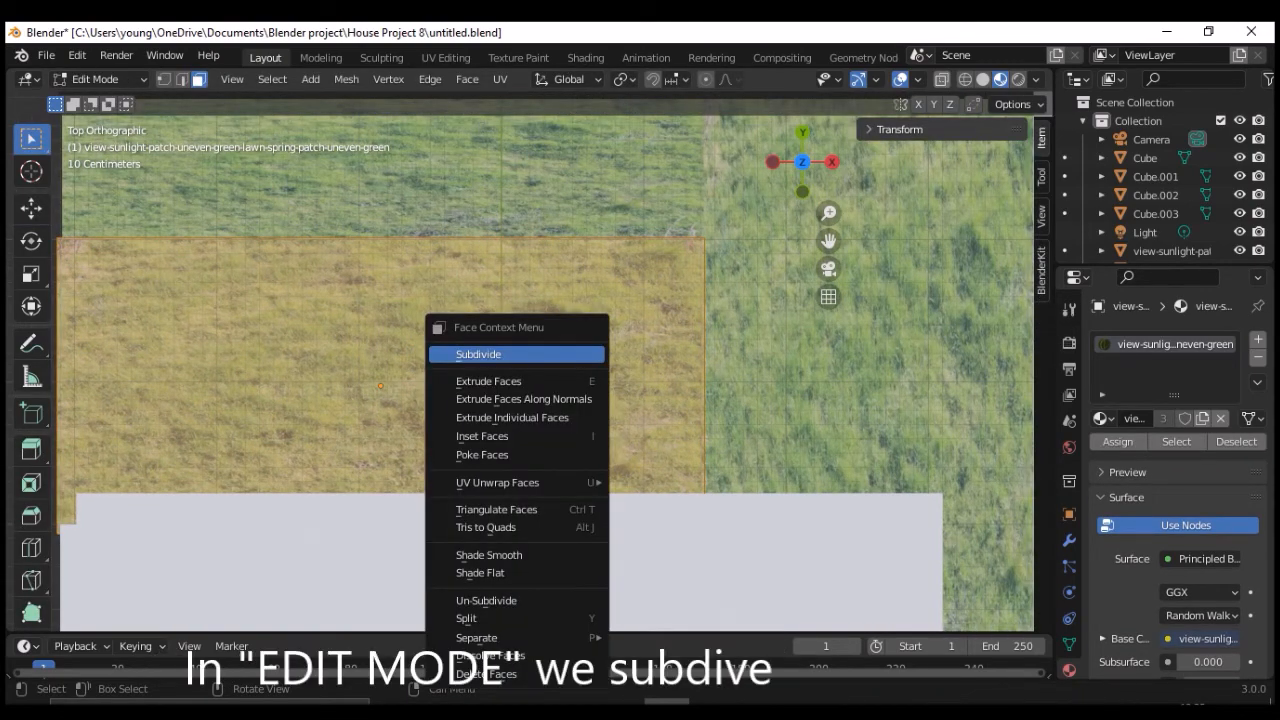
left_click(517, 354)
right_click(517, 354)
left_click(517, 354)
right_click(517, 354)
left_click(517, 354)
right_click(517, 354)
left_click(517, 354)
right_click(517, 354)
left_click(517, 354)
right_click(517, 354)
left_click(517, 354)
right_click(517, 354)
left_click(517, 354)
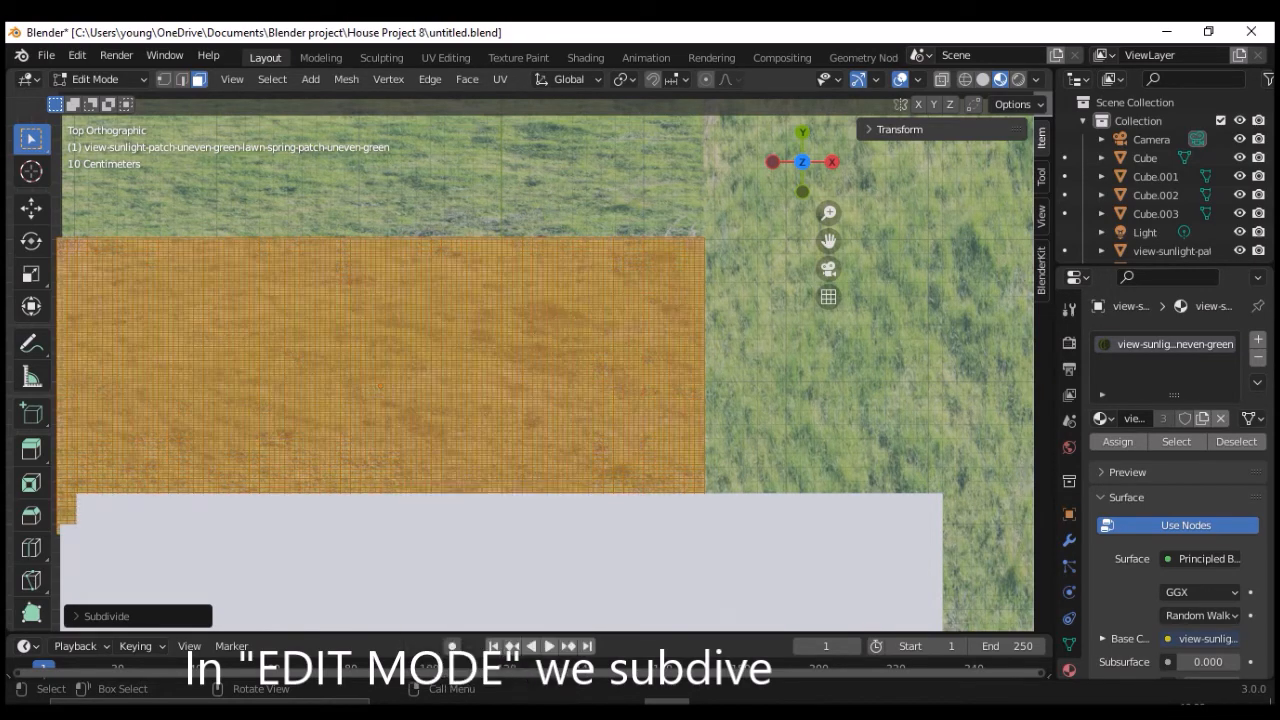
middle_click_drag(517, 354, 517, 320)
middle_click_drag(222, 341, 212, 298)
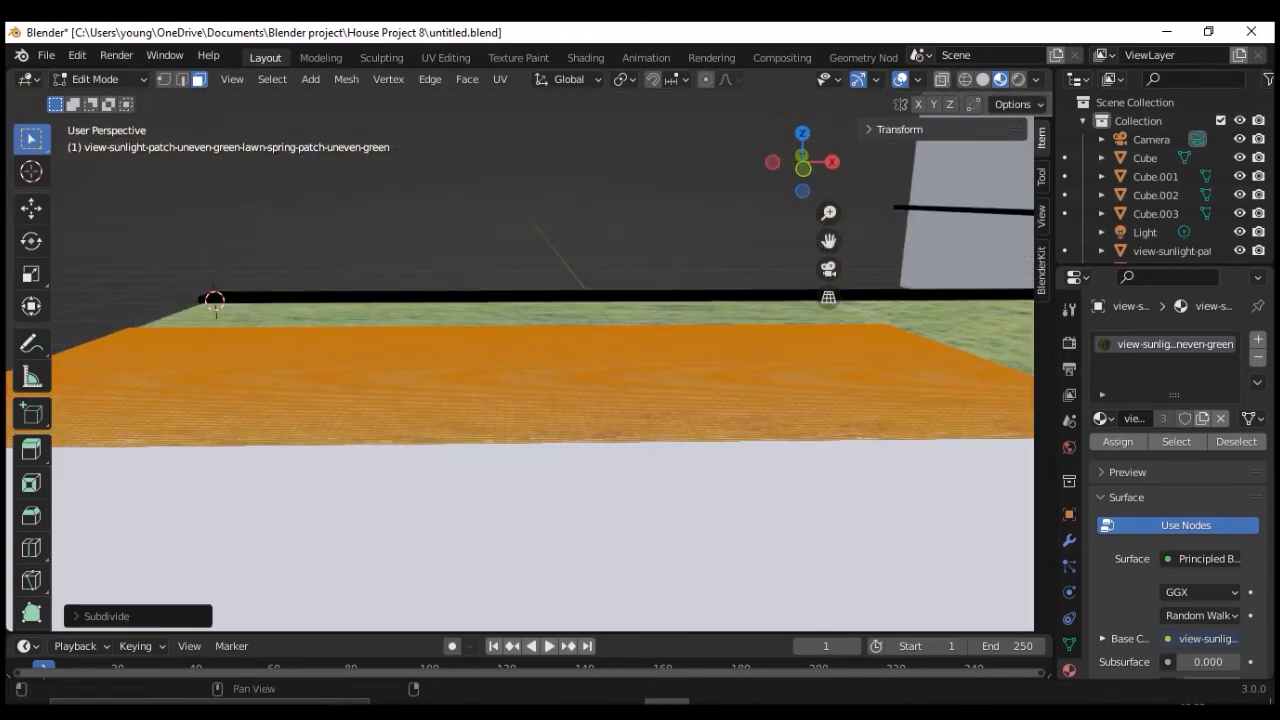
key("ctrl+s")
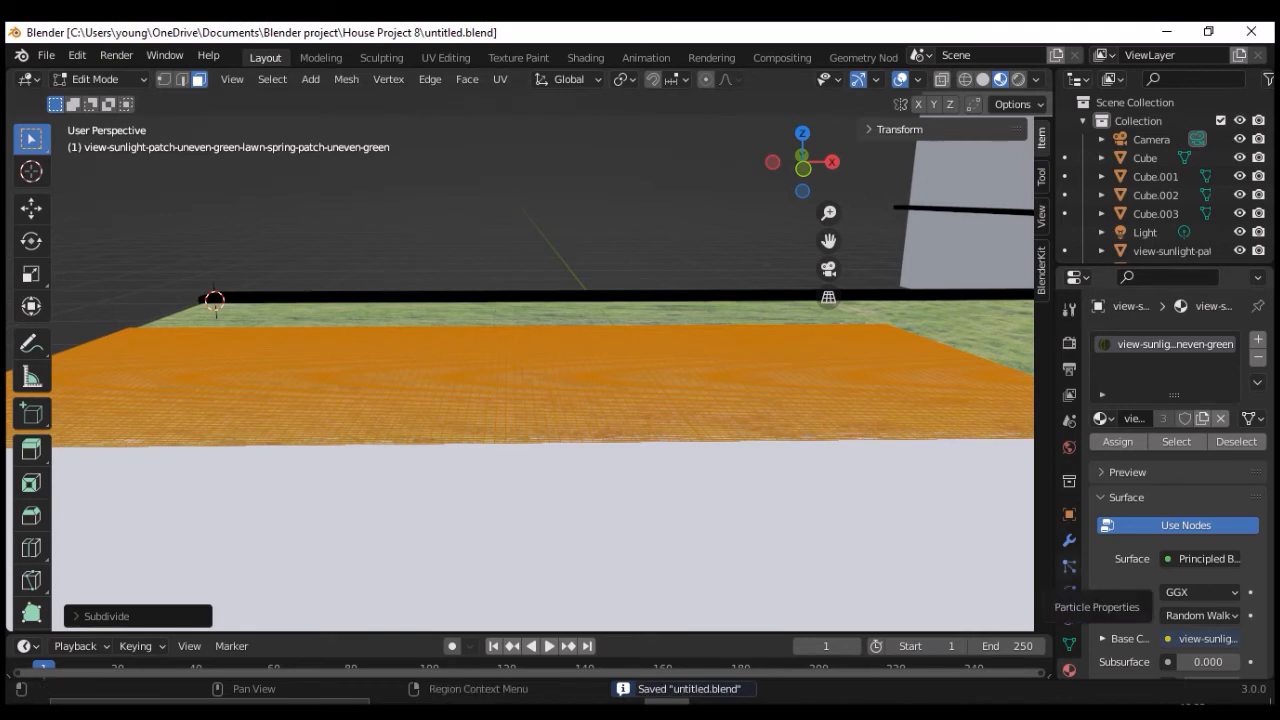
scroll(542, 373, "down", 1)
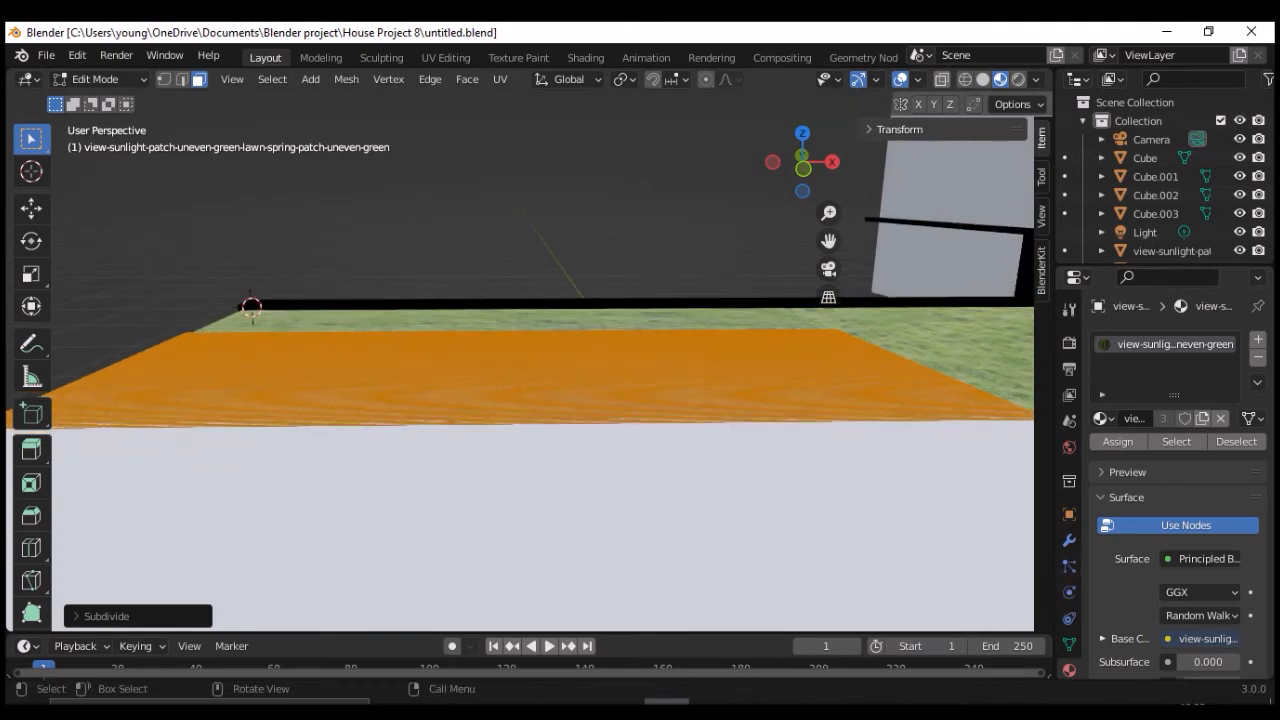
Add a particle system of type Hair to the subdivided grass plane and return to Object Mode.
middle_click_drag(542, 373, 420, 455)
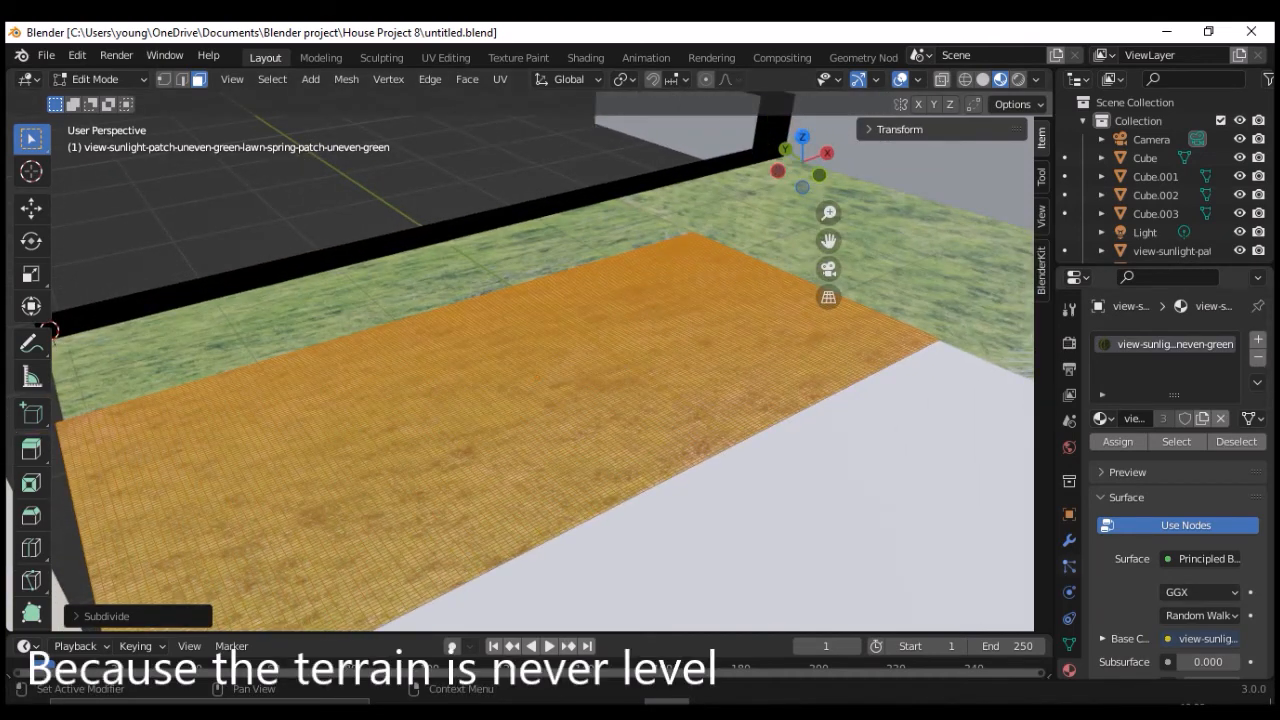
left_click(1069, 567)
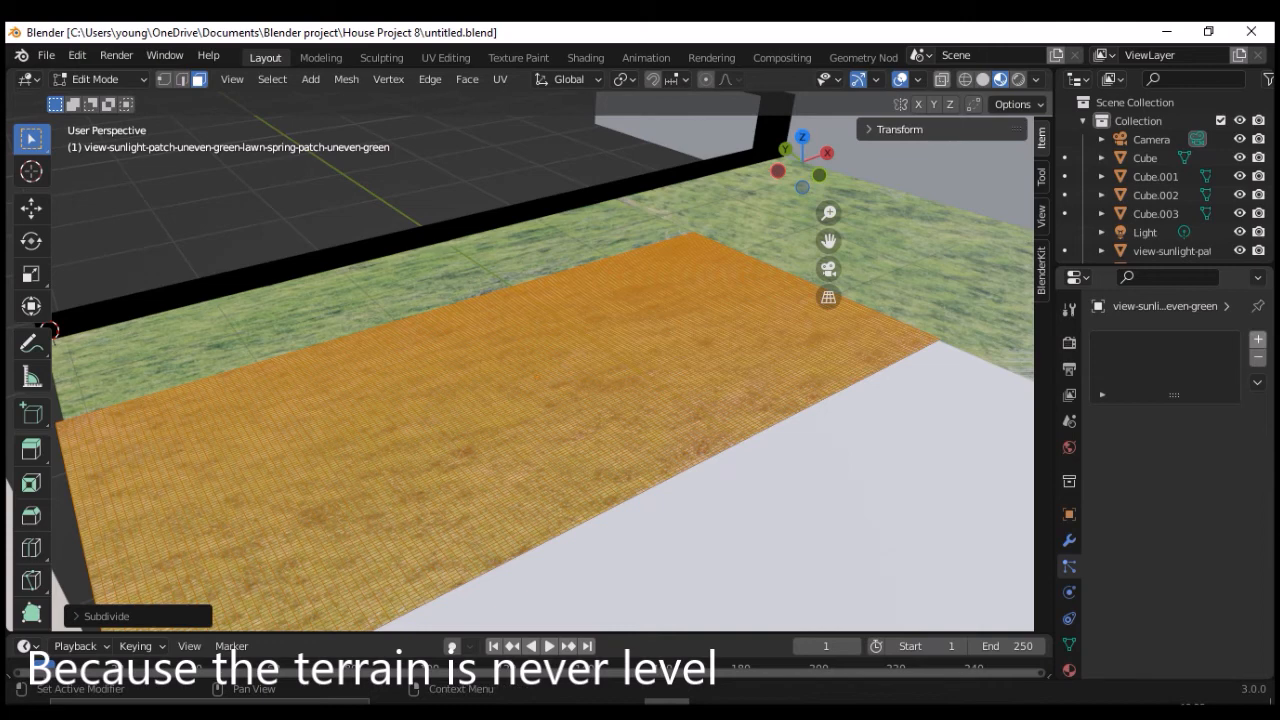
left_click(1258, 339)
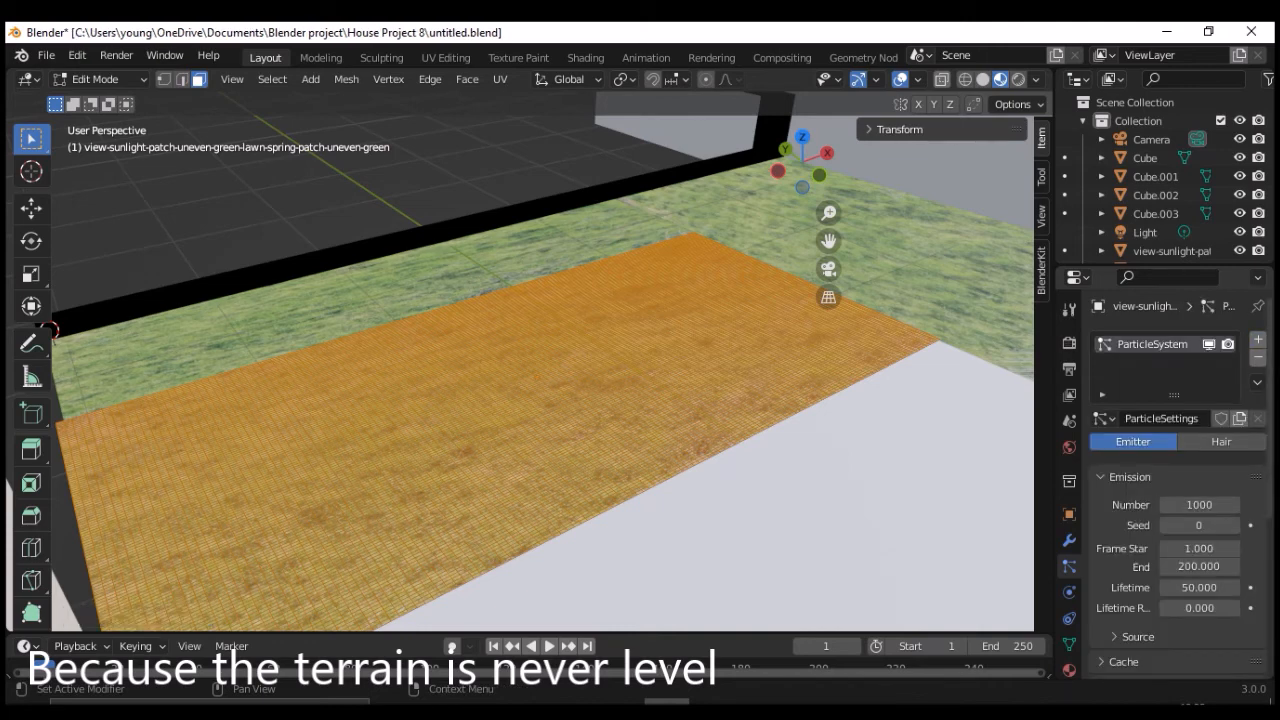
left_click(1221, 441)
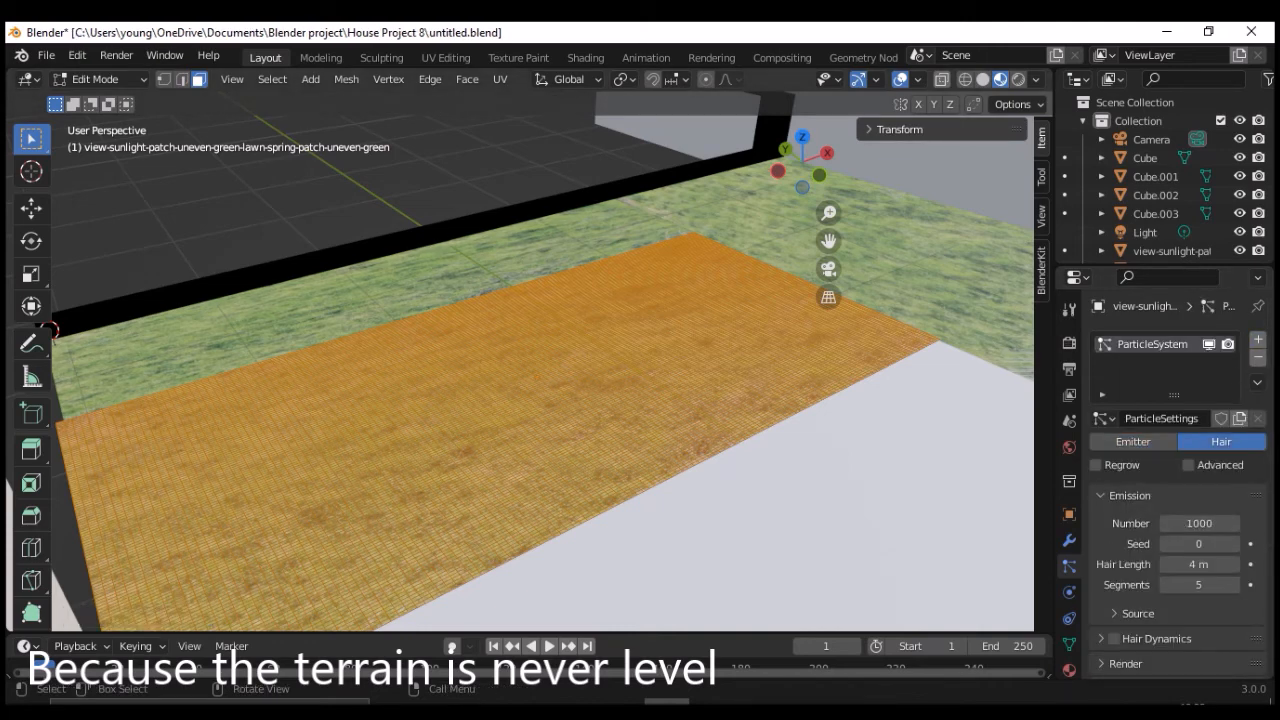
mouse_move(560, 400)
middle_mouse_down()
mouse_move(575, 315)
mouse_move(588, 312)
mouse_move(612, 355)
mouse_move(540, 385)
middle_mouse_up()
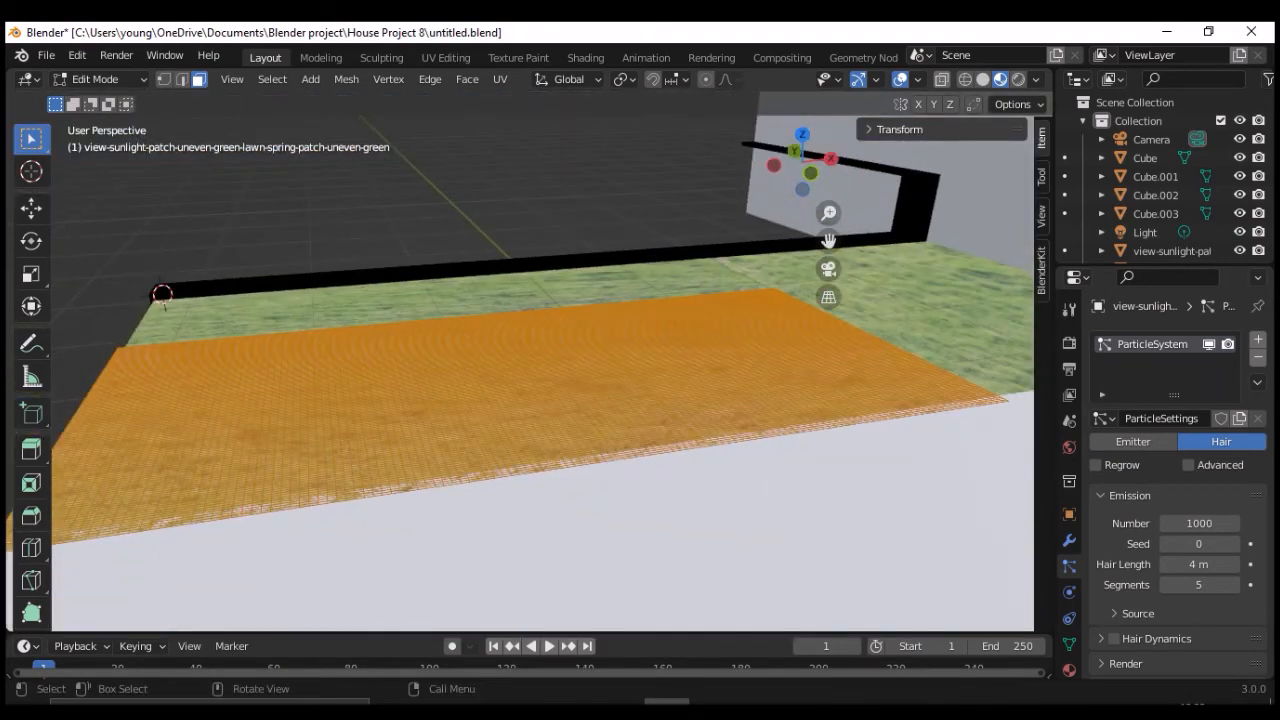
key("Tab")
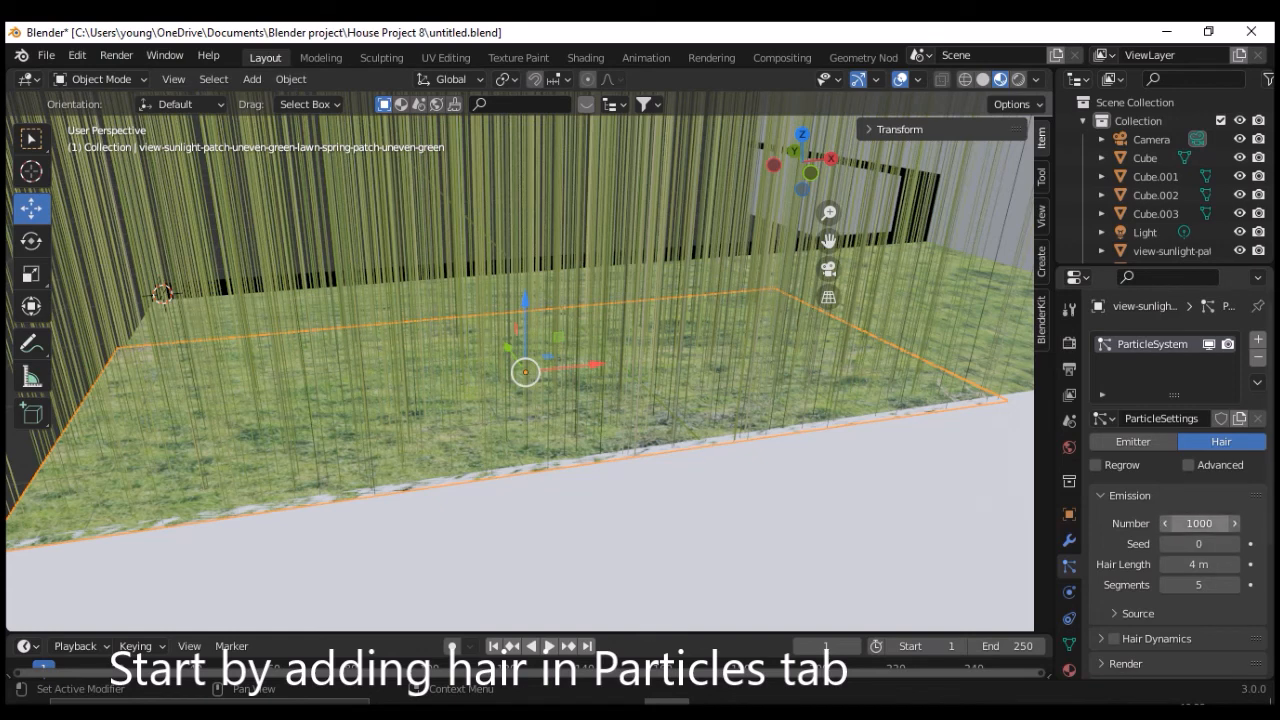
Set the grass particles' hair length to 0.1 m and their number to 2000.
left_click(1199, 564)
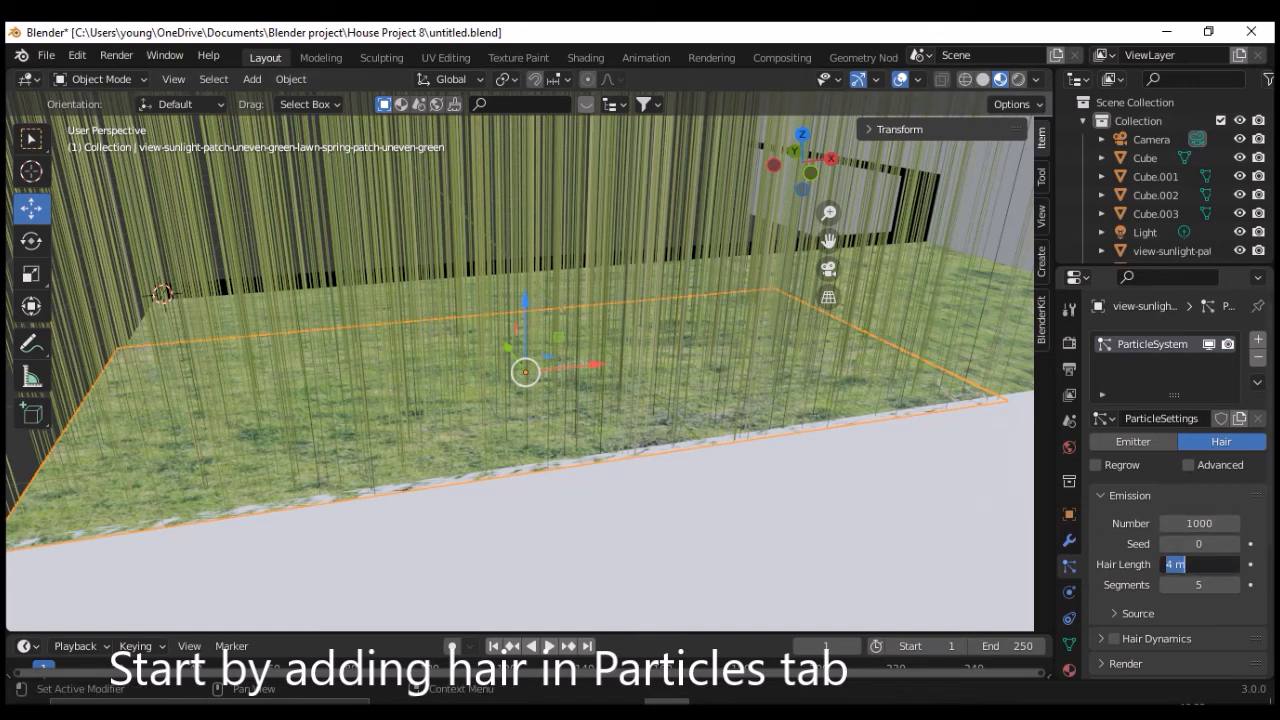
type(".2")
key("Return")
left_click(1199, 564)
type(".1")
key("Return")
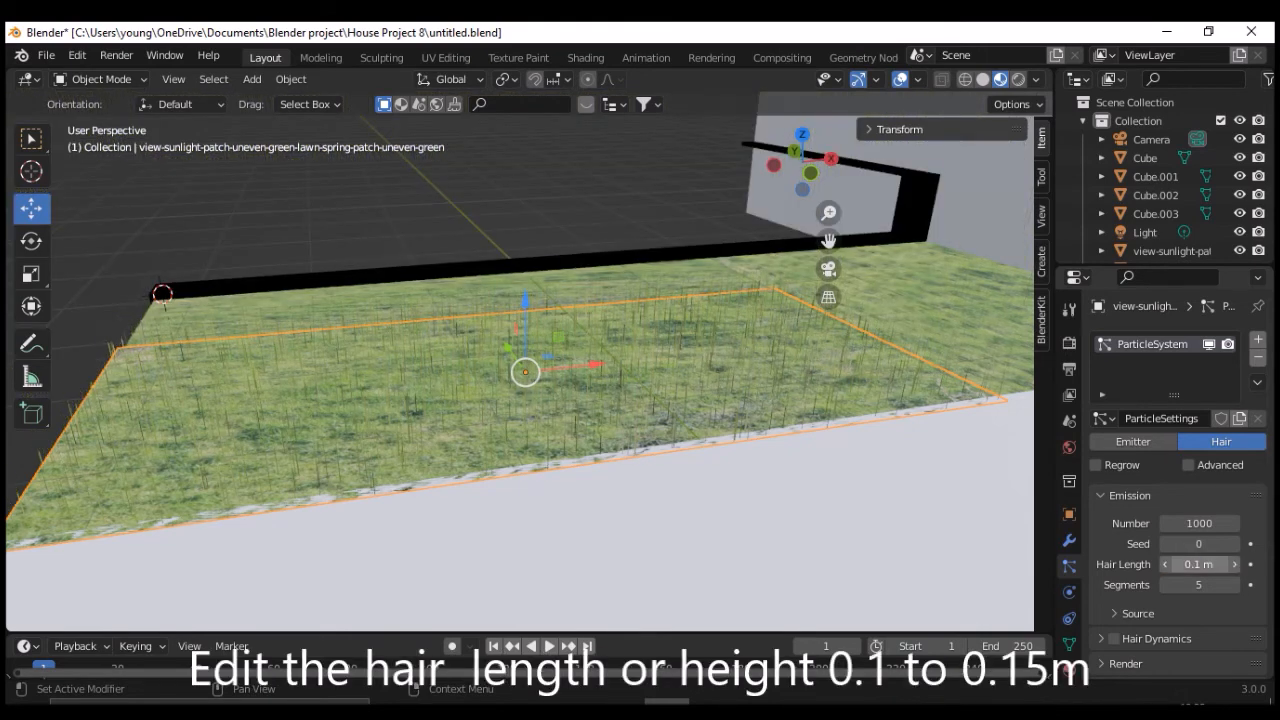
left_click(1199, 523)
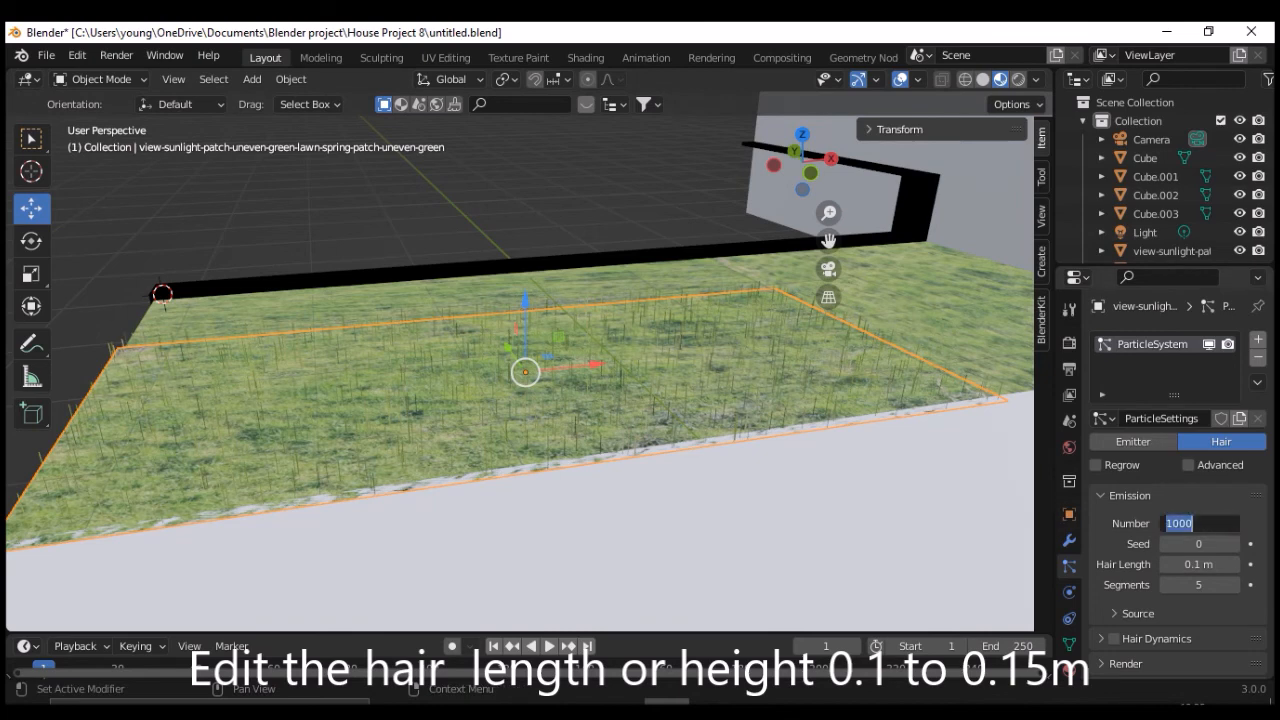
type("2000")
key("Return")
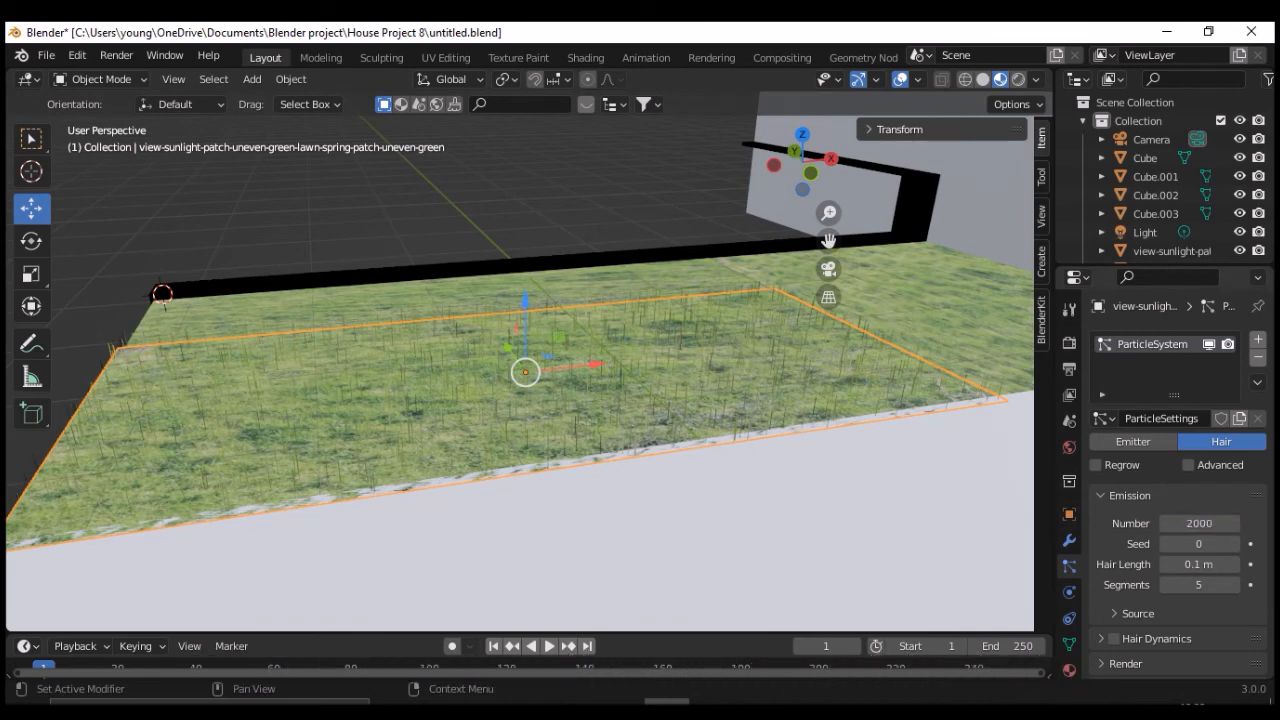
Enable the Advanced hair options for the grass particles and look through the Velocity settings.
middle_click_drag(780, 430, 734, 382)
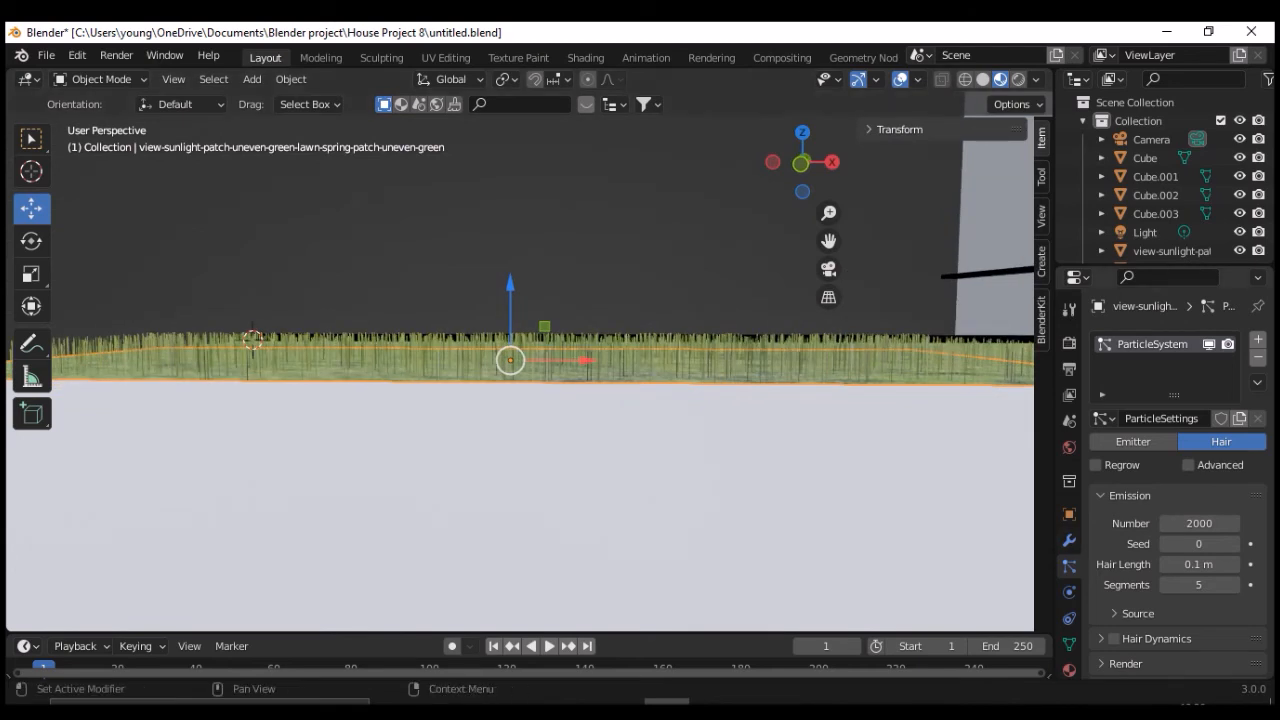
scroll(1178, 480, "down", 3)
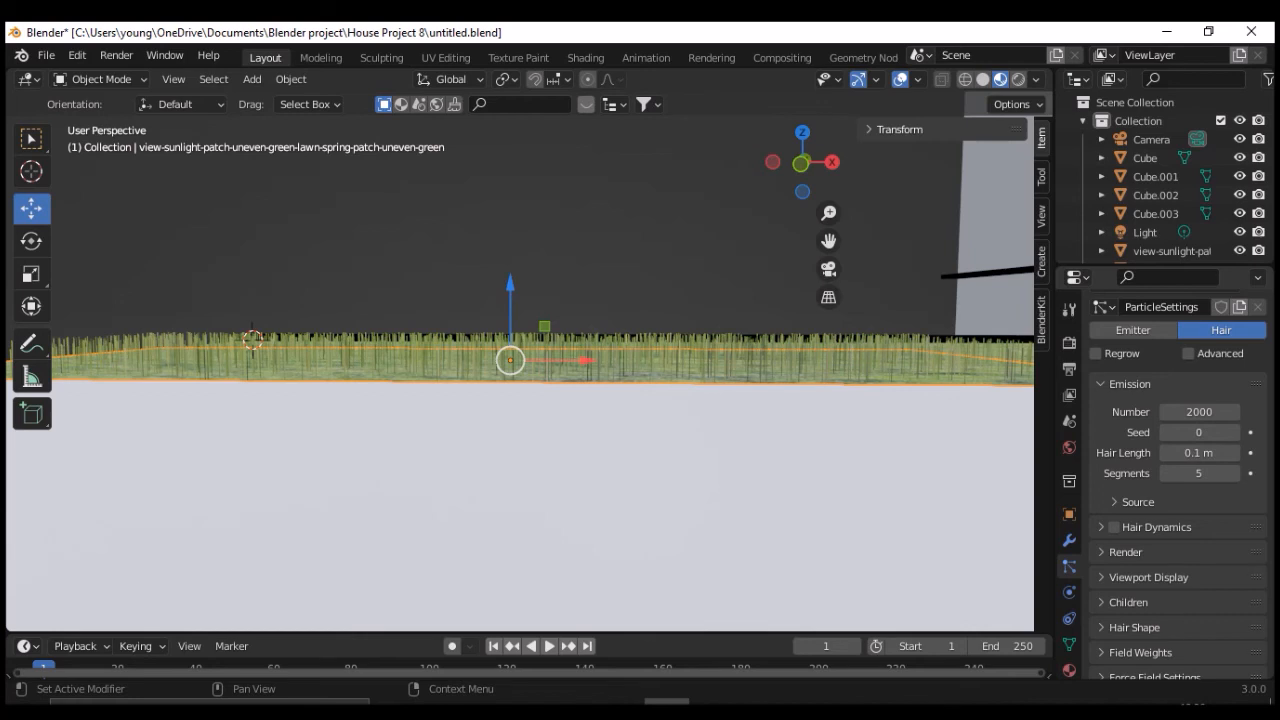
scroll(1178, 480, "up", 3)
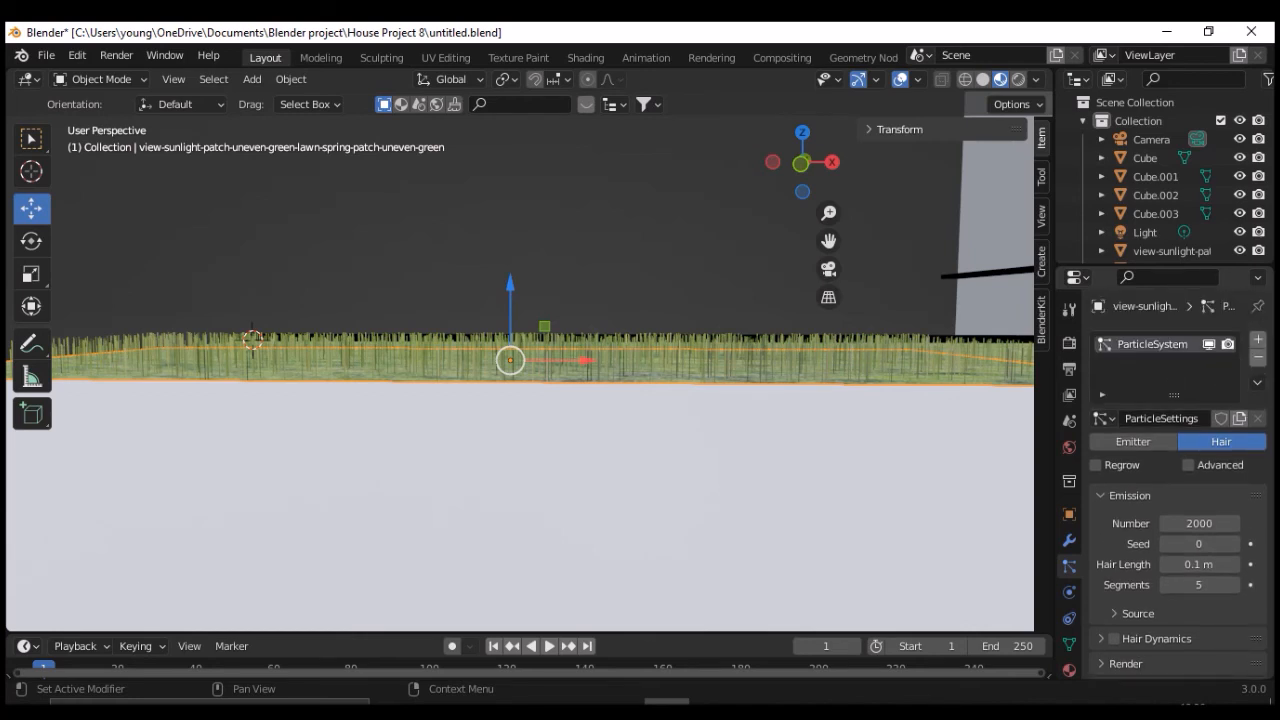
left_click(1189, 465)
scroll(1199, 544, "down", 2)
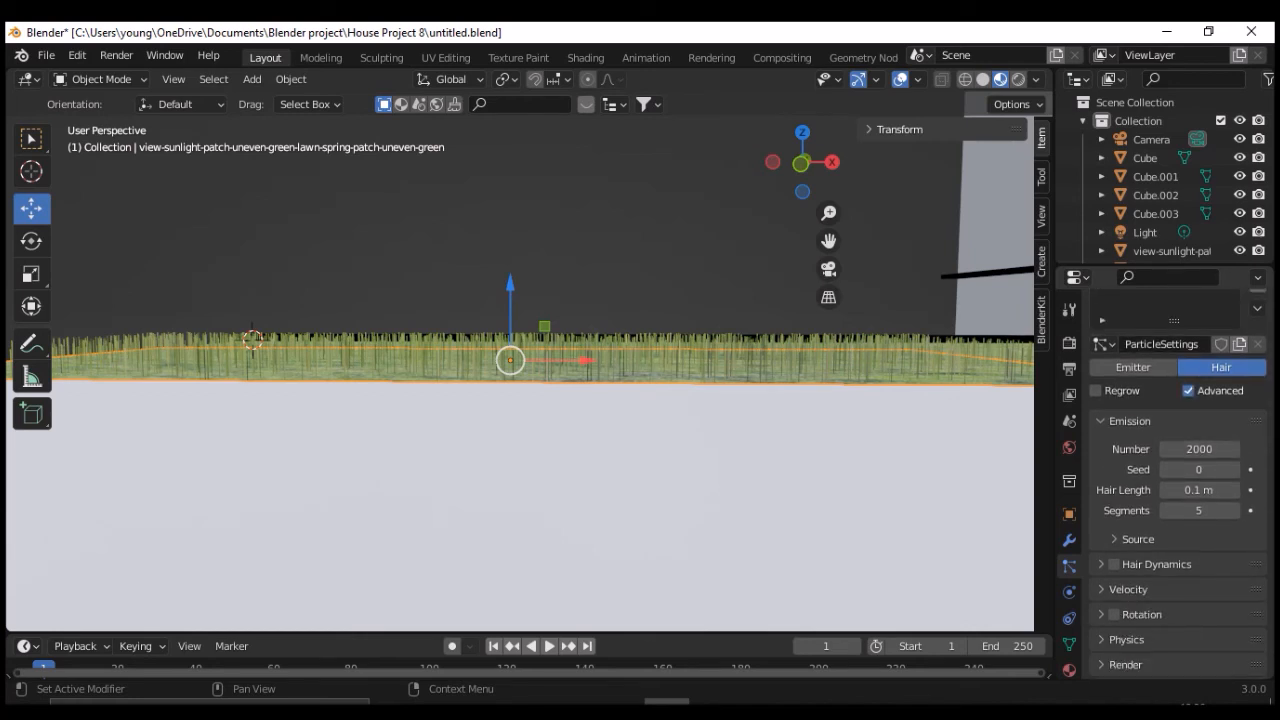
left_click(1128, 590)
scroll(1128, 590, "down", 1)
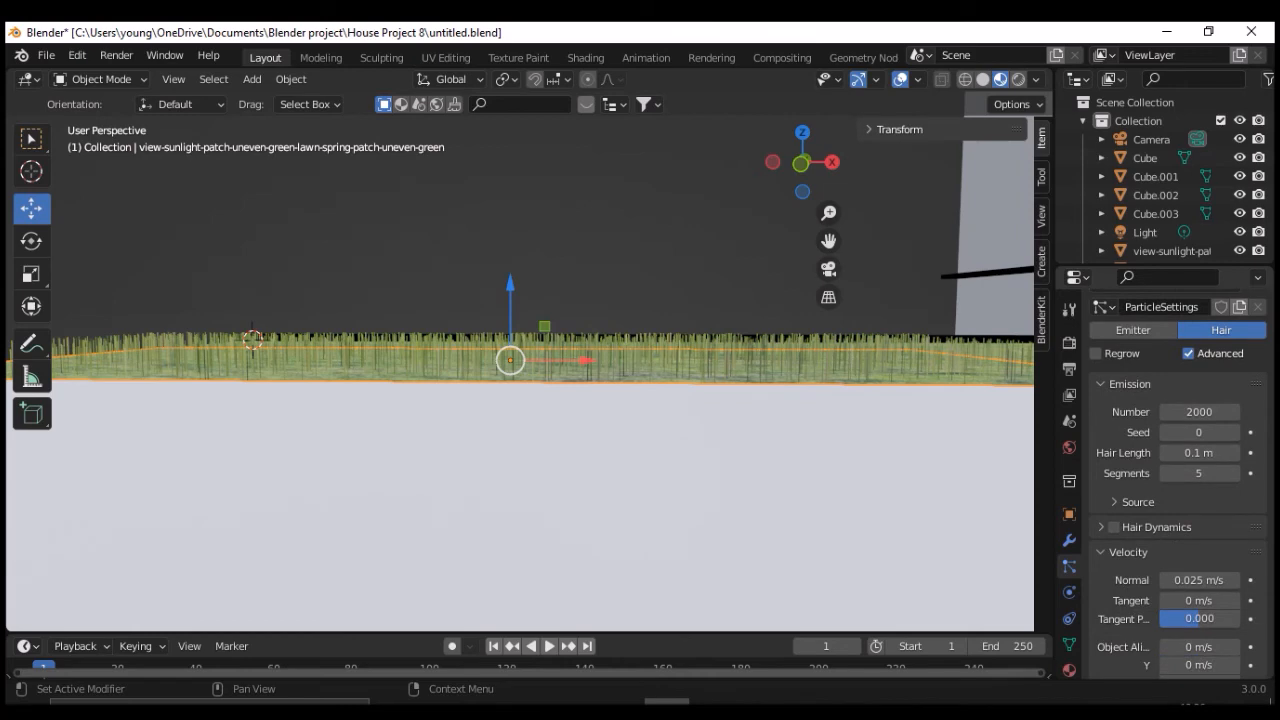
left_click(1128, 552)
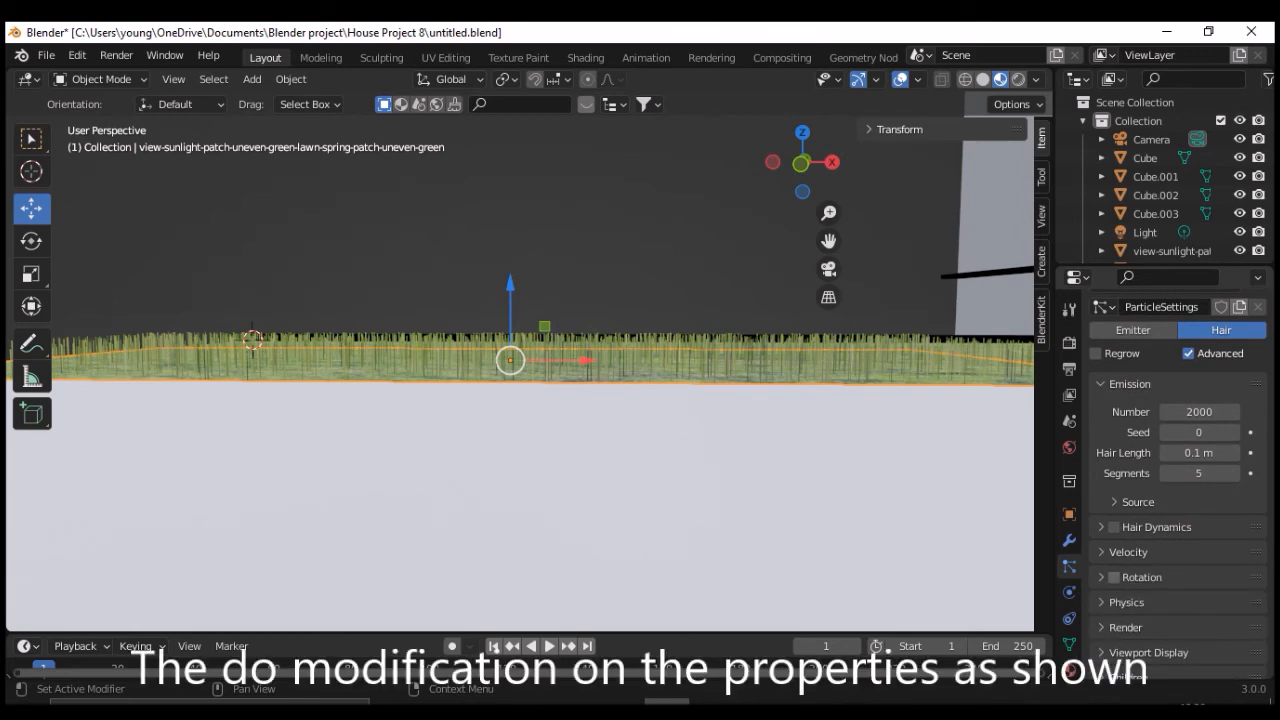
Enable Rotation for the grass hair, with a phase of 0.427 and a phase randomization of 0.112.
left_click(1141, 577)
scroll(1141, 577, "down", 3)
middle_click_drag(600, 400, 642, 415)
scroll(662, 428, "up", 2)
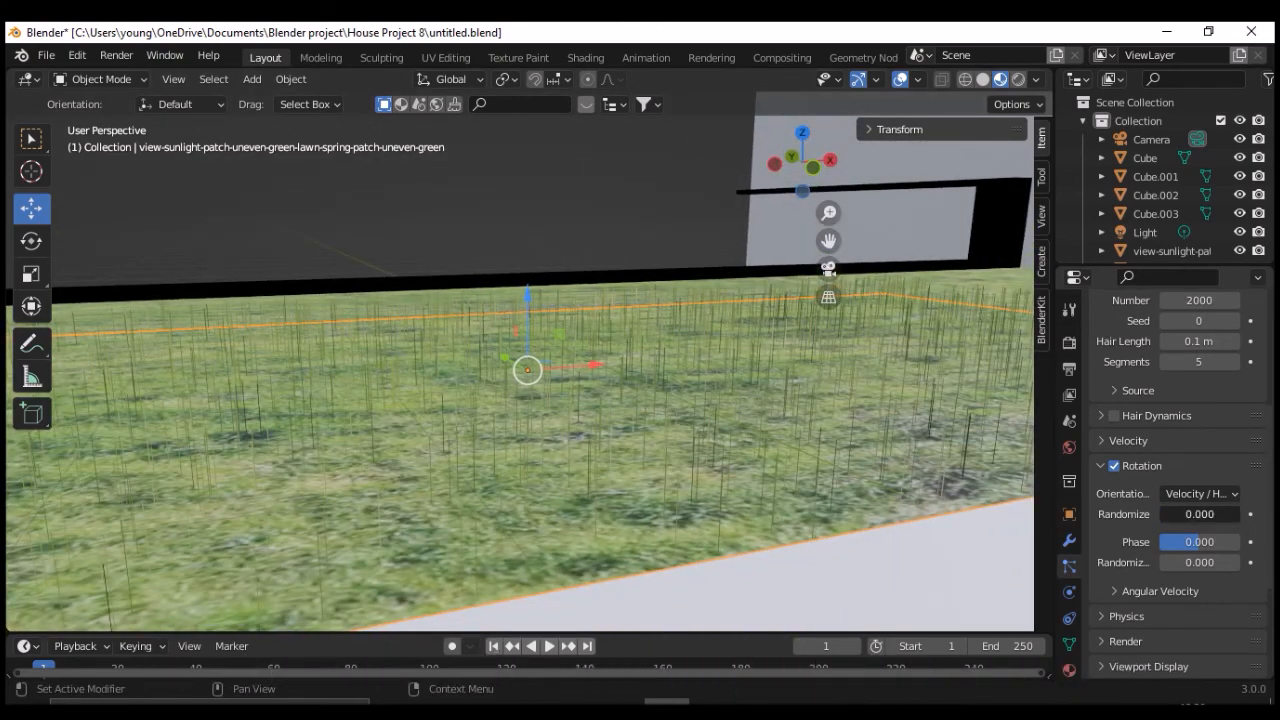
left_click_drag(1199, 542, 1217, 542)
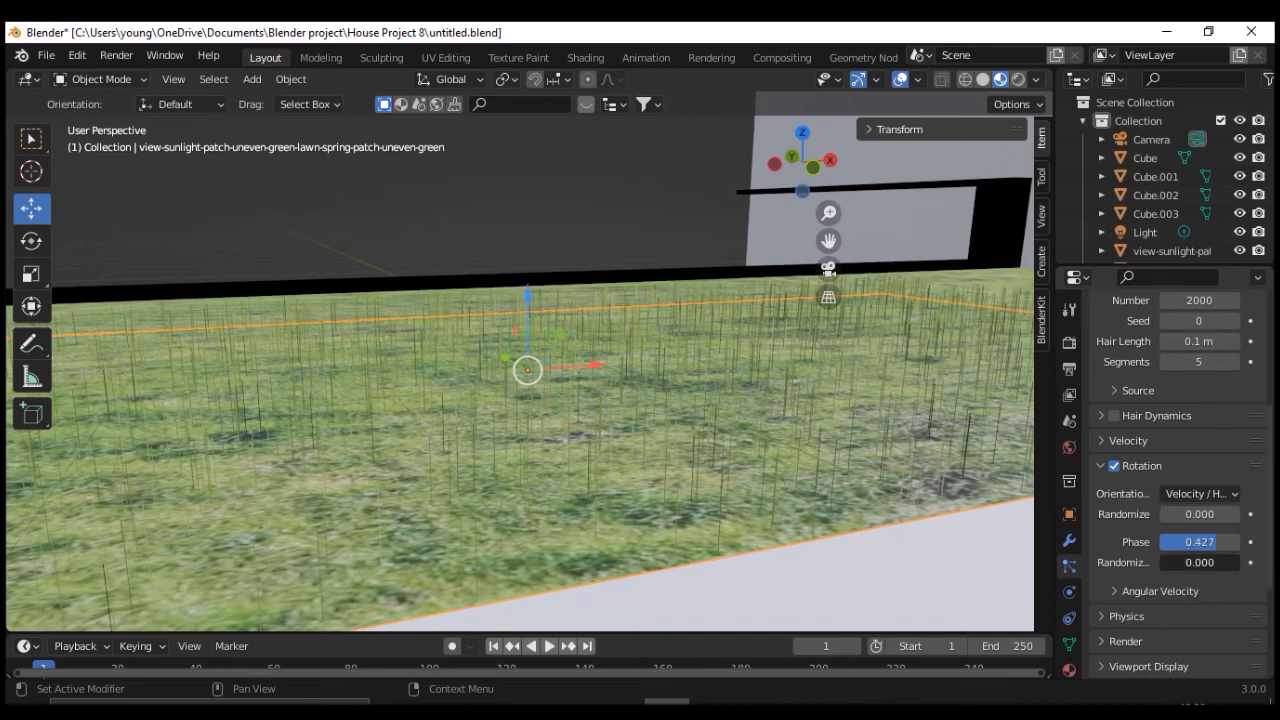
left_click_drag(1203, 562, 1212, 562)
Try Global Z as the hair's rotation orientation axis, and settle on Object Z.
left_click(1199, 493)
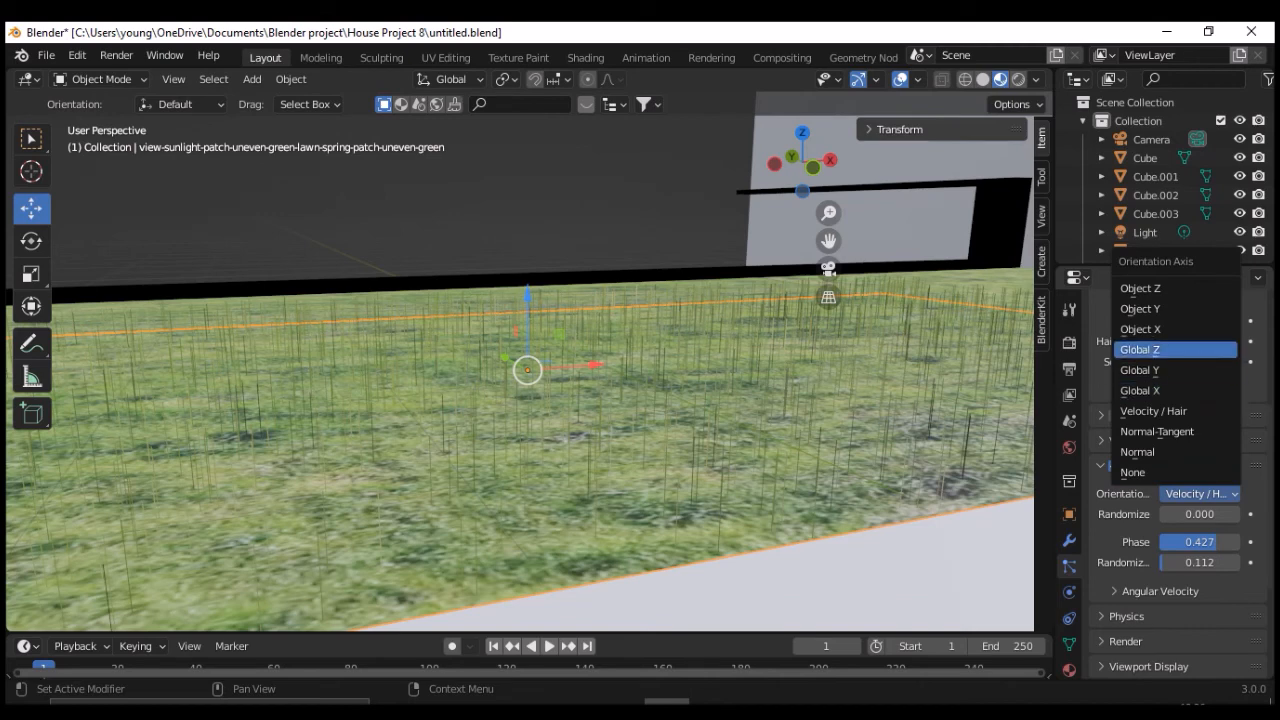
left_click(1140, 349)
left_click(1199, 493)
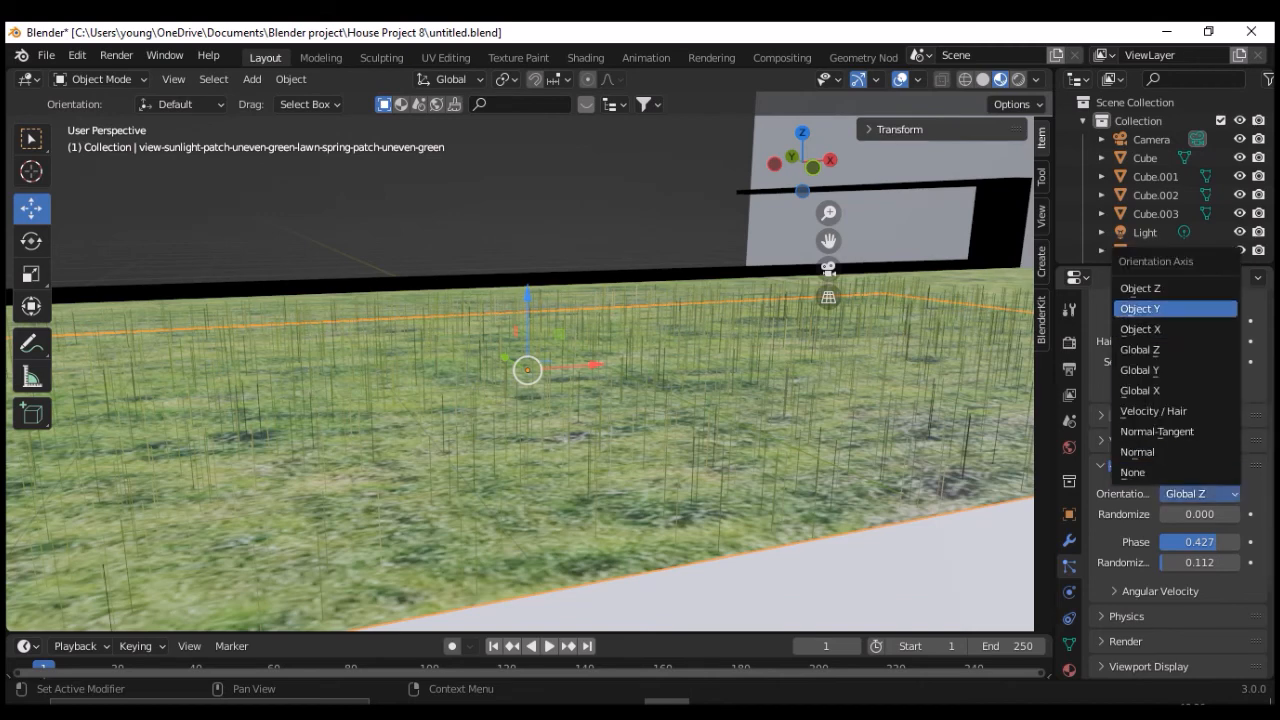
left_click(1140, 288)
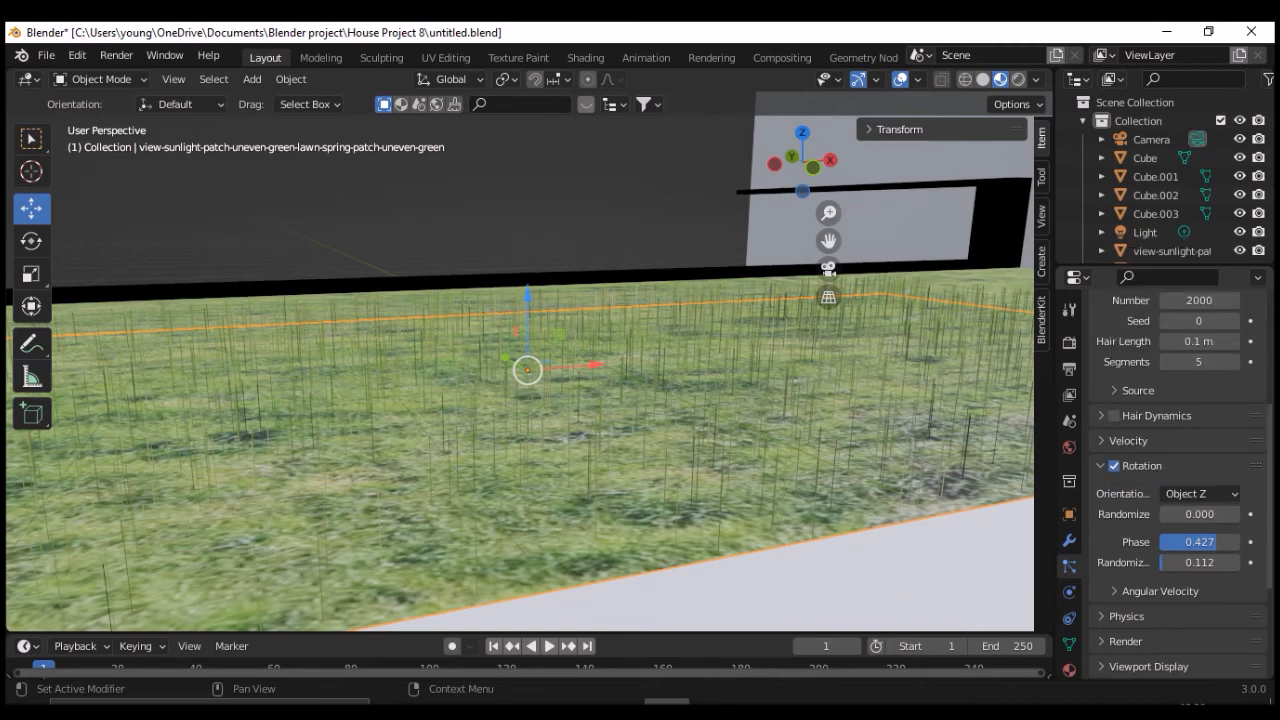
Set the grass hair's rotation phase to 0.382, its phase randomization to 0.876 and the angular velocity amount to 2.1.
scroll(1205, 542, "down", 1)
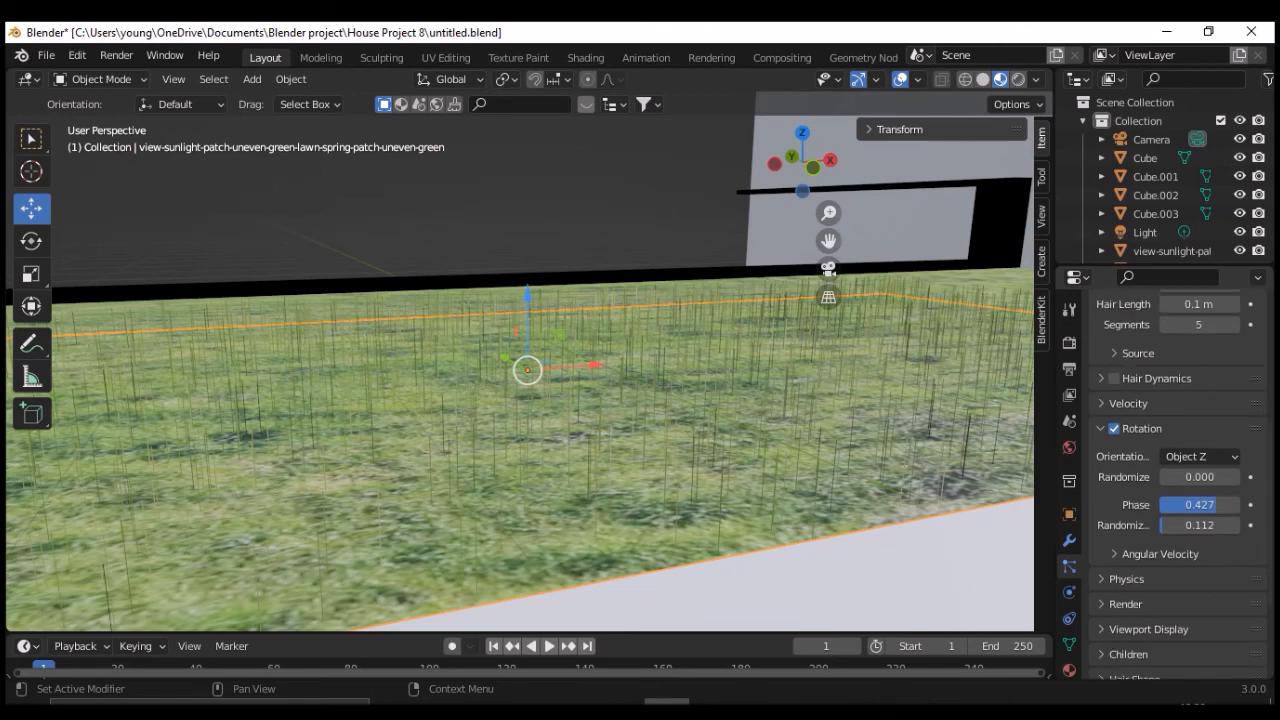
left_click_drag(1199, 525, 1230, 525)
left_click_drag(1229, 505, 1226, 505)
left_click(1115, 554)
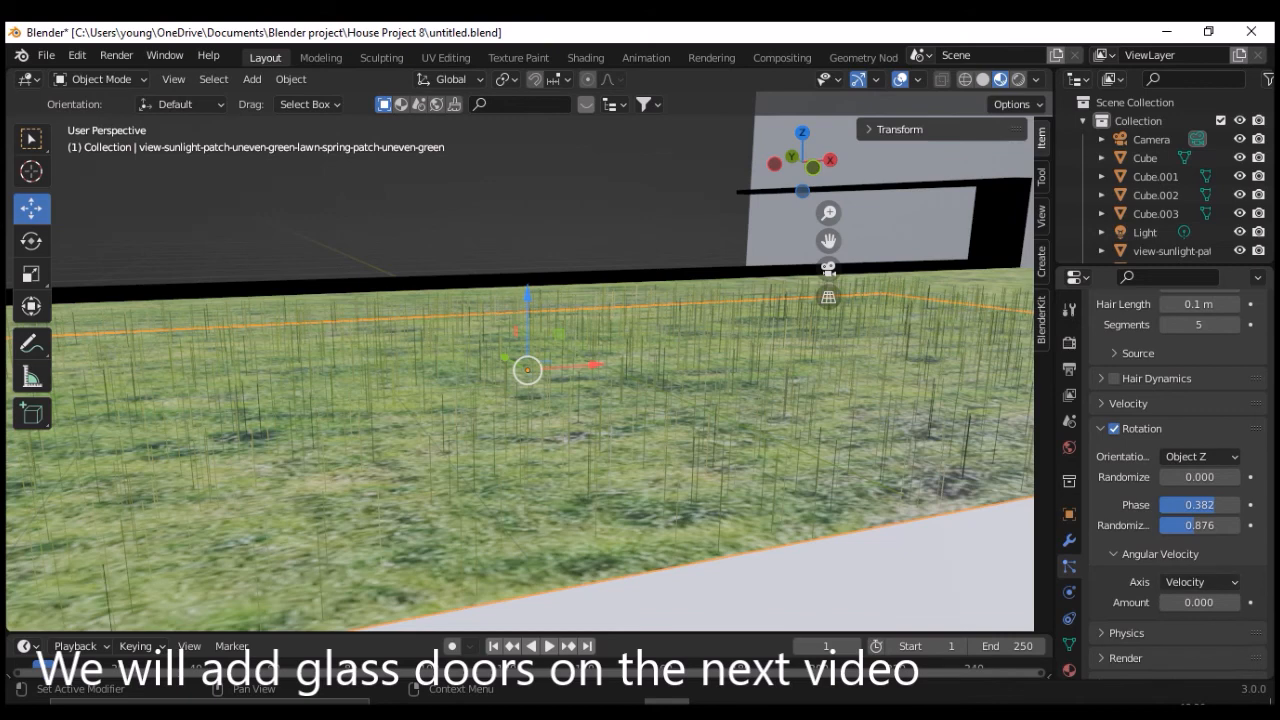
scroll(1200, 602, "up", 1)
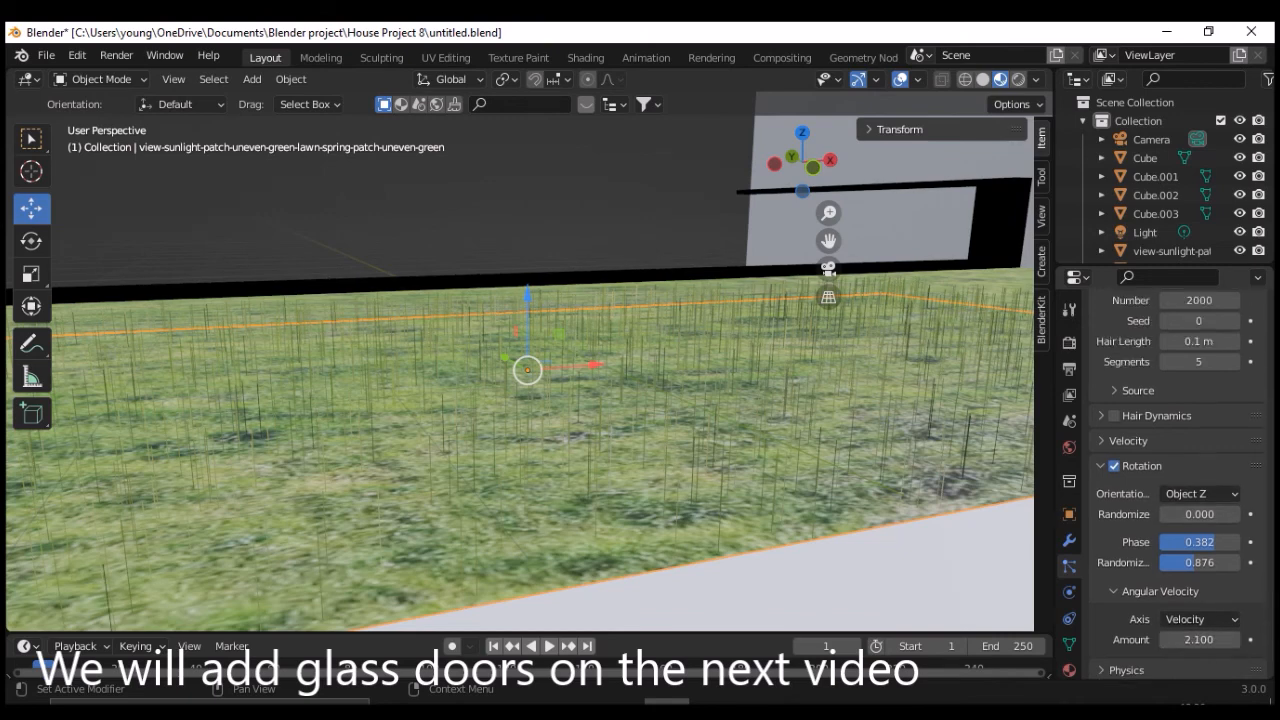
Increase the number of grass hair particles on the lawn plane to 5000.
scroll(1200, 602, "up", 1)
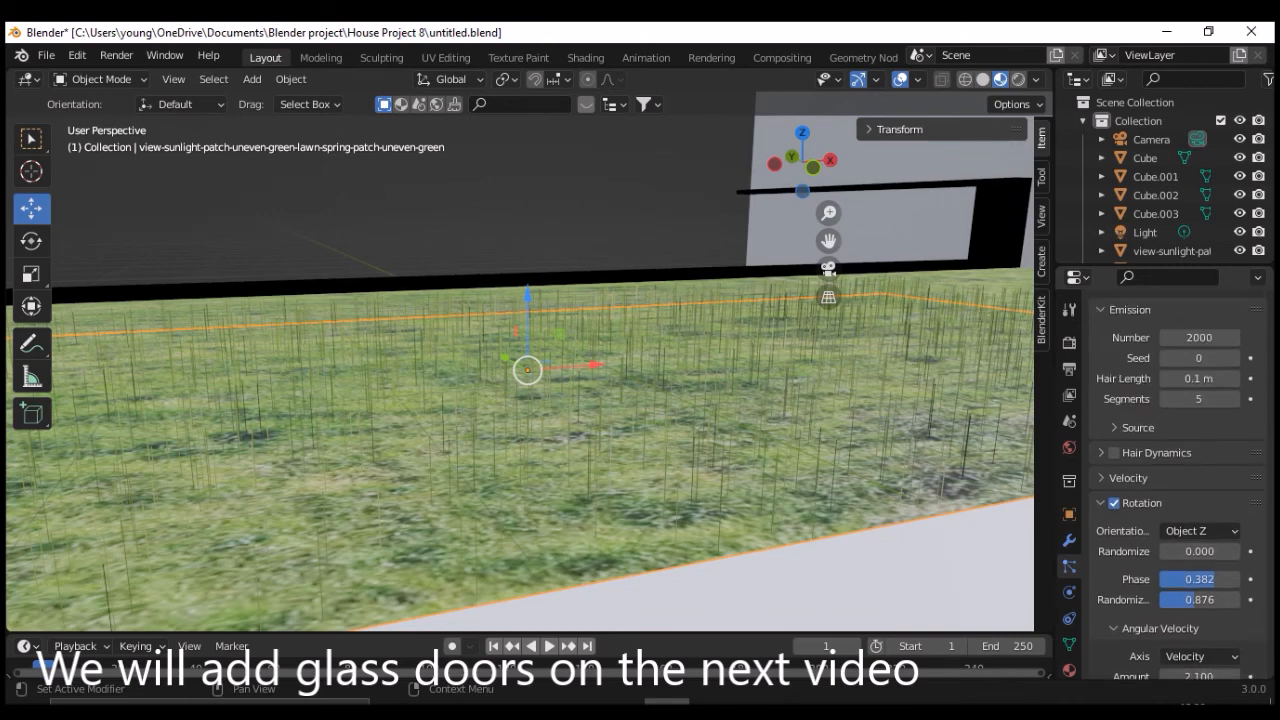
left_click(1199, 337)
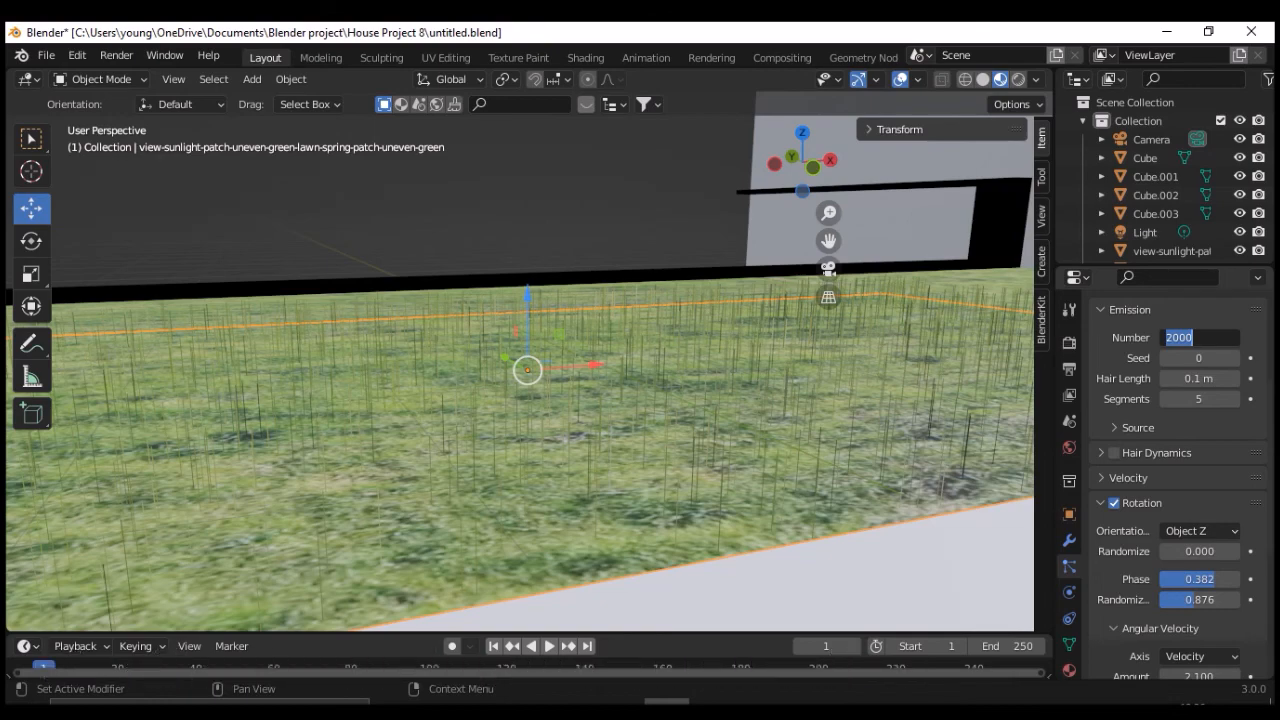
type("5")
key("Return")
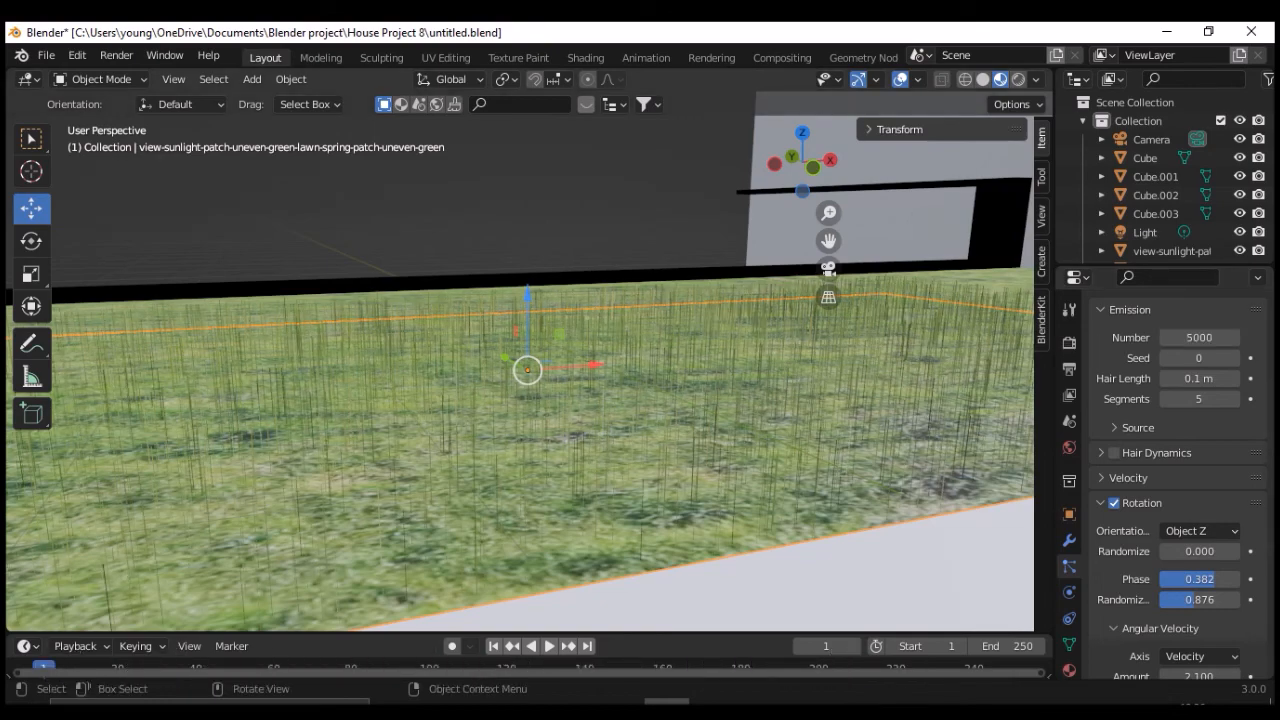
middle_click_drag(588, 318, 556, 311)
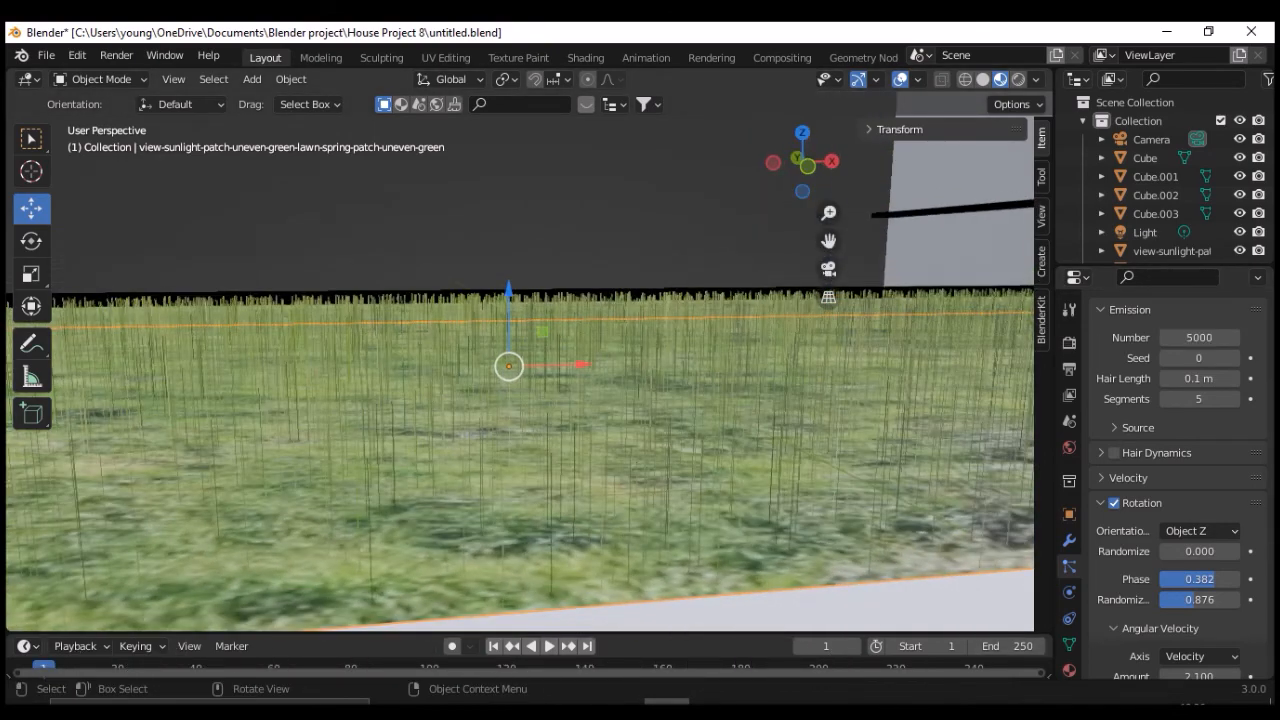
Look through the grass particle system's Render and Physics settings and the remaining hair option groups.
scroll(1215, 579, "down", 7)
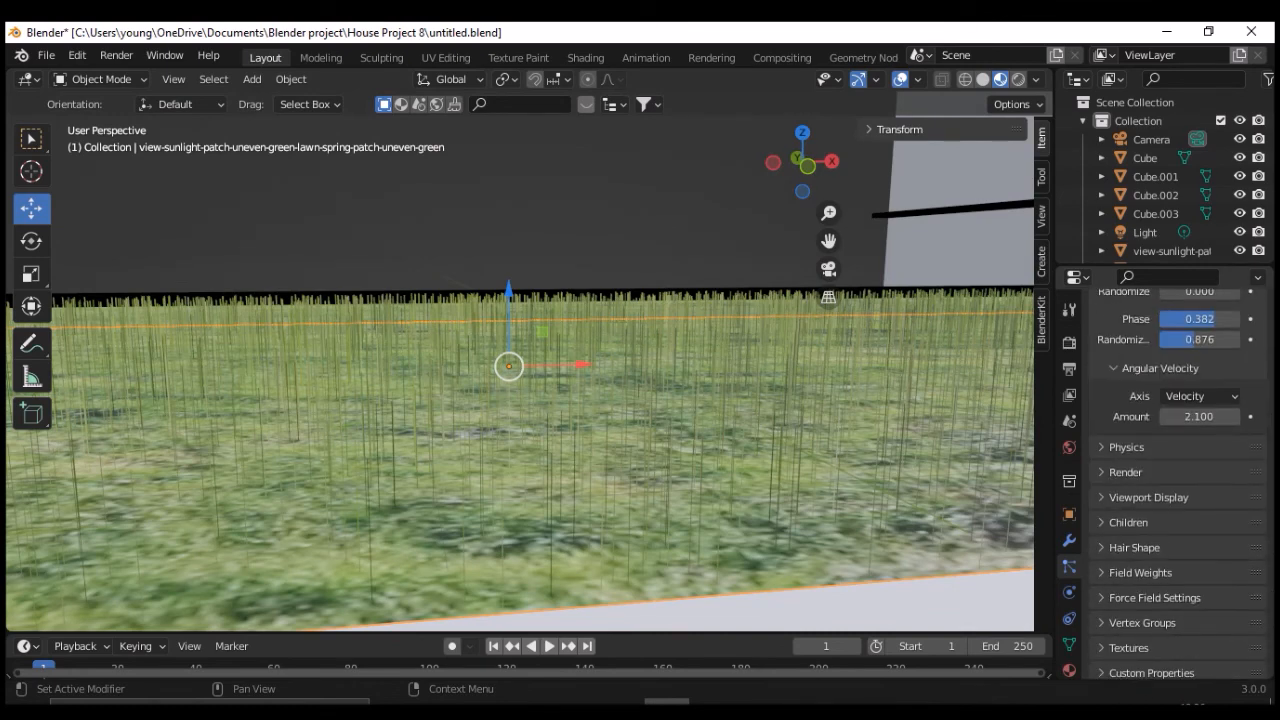
left_click(1126, 472)
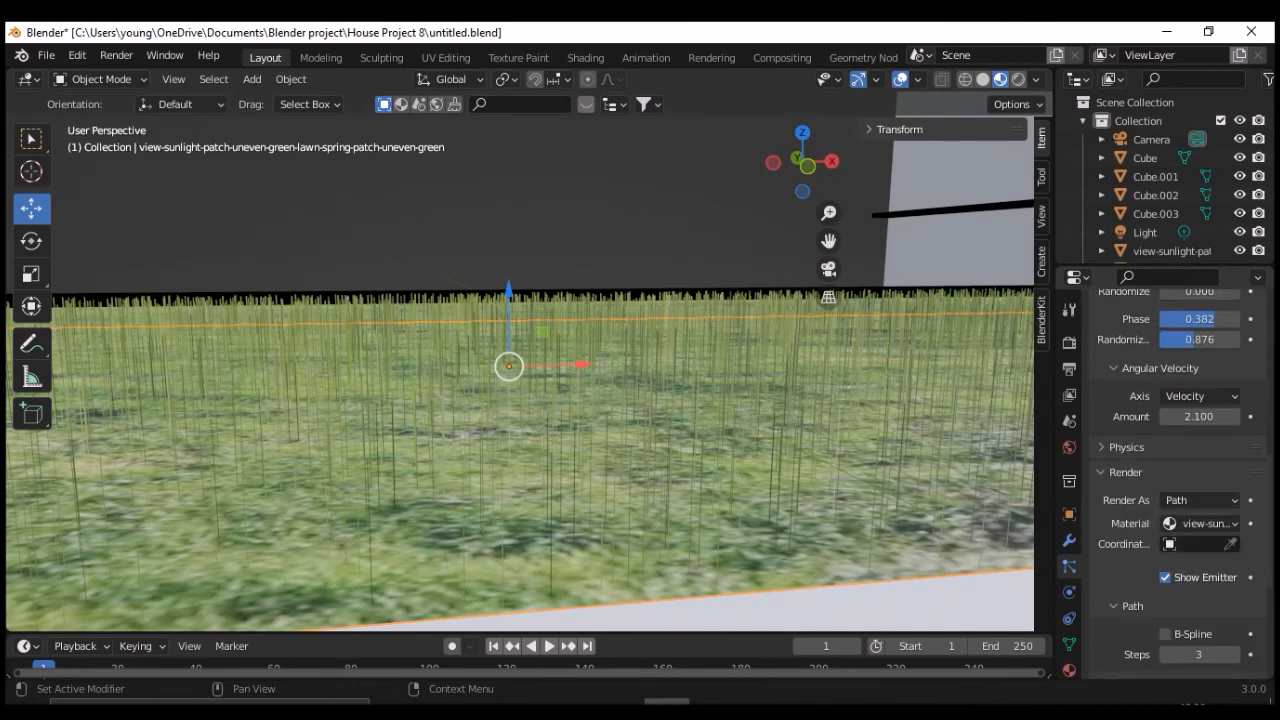
left_click(1126, 447)
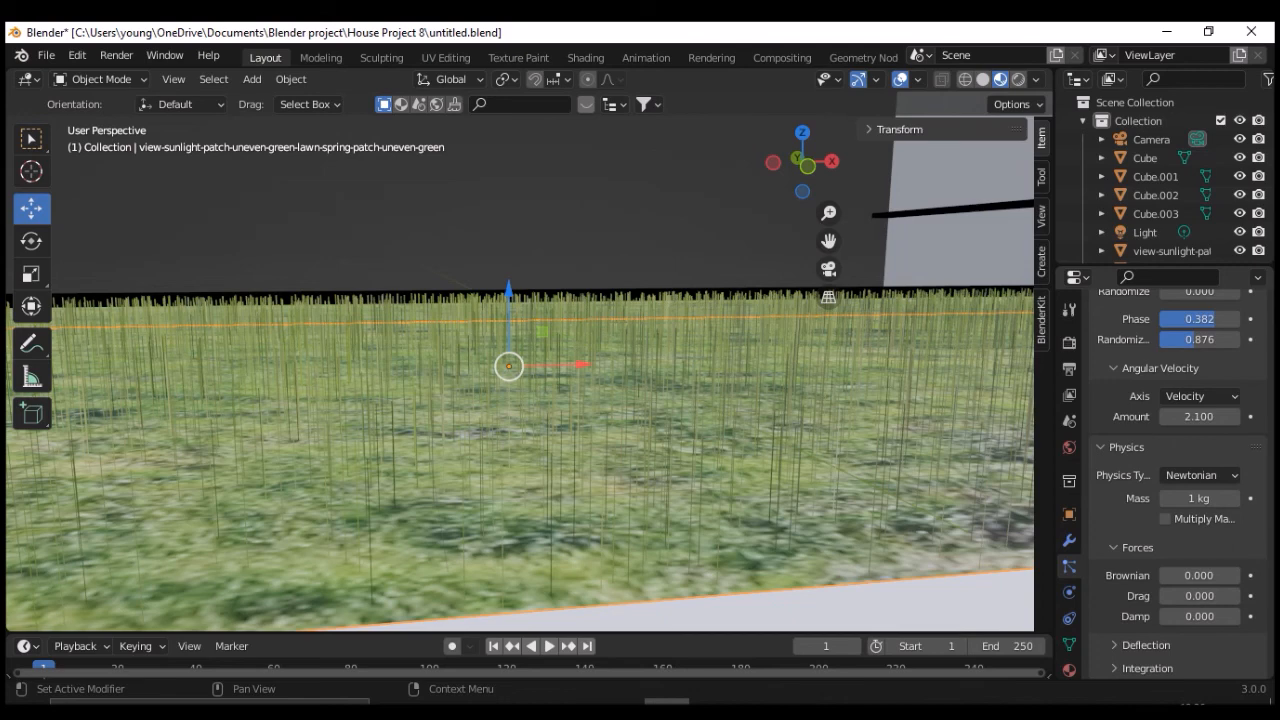
left_click(1126, 447)
scroll(1126, 447, "down", 3)
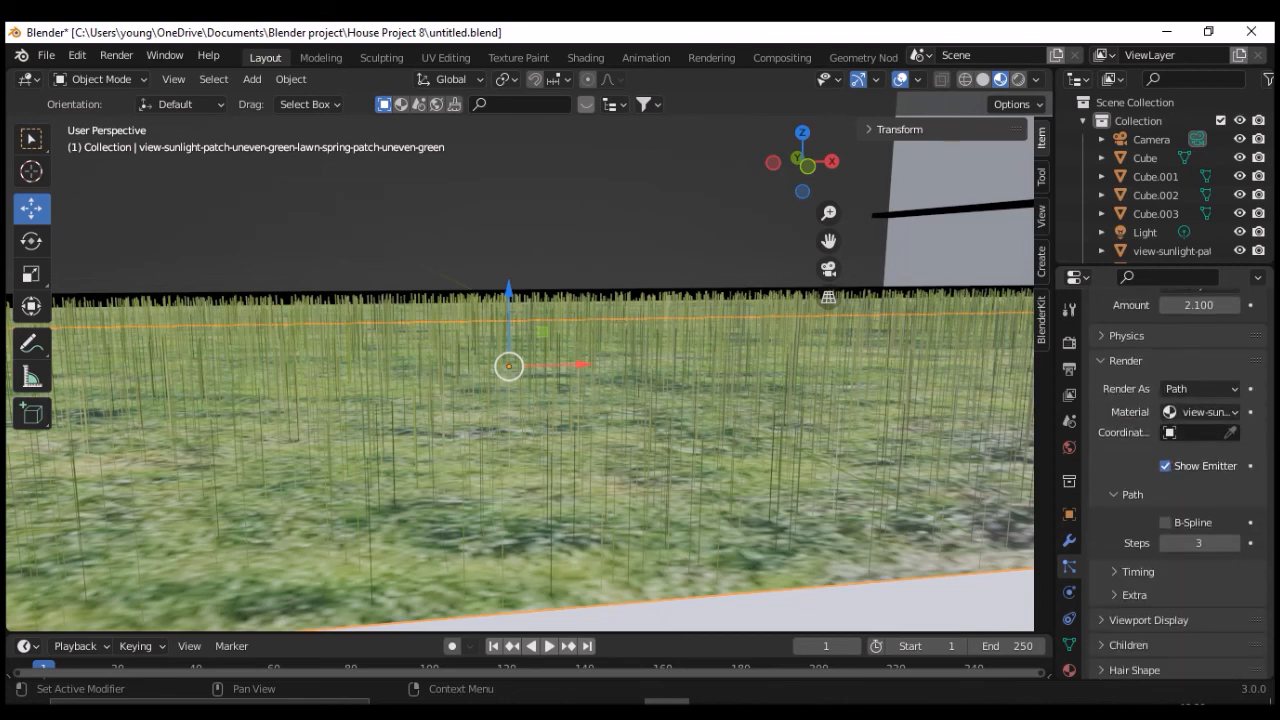
scroll(1170, 480, "down", 2)
scroll(1170, 480, "down", 2)
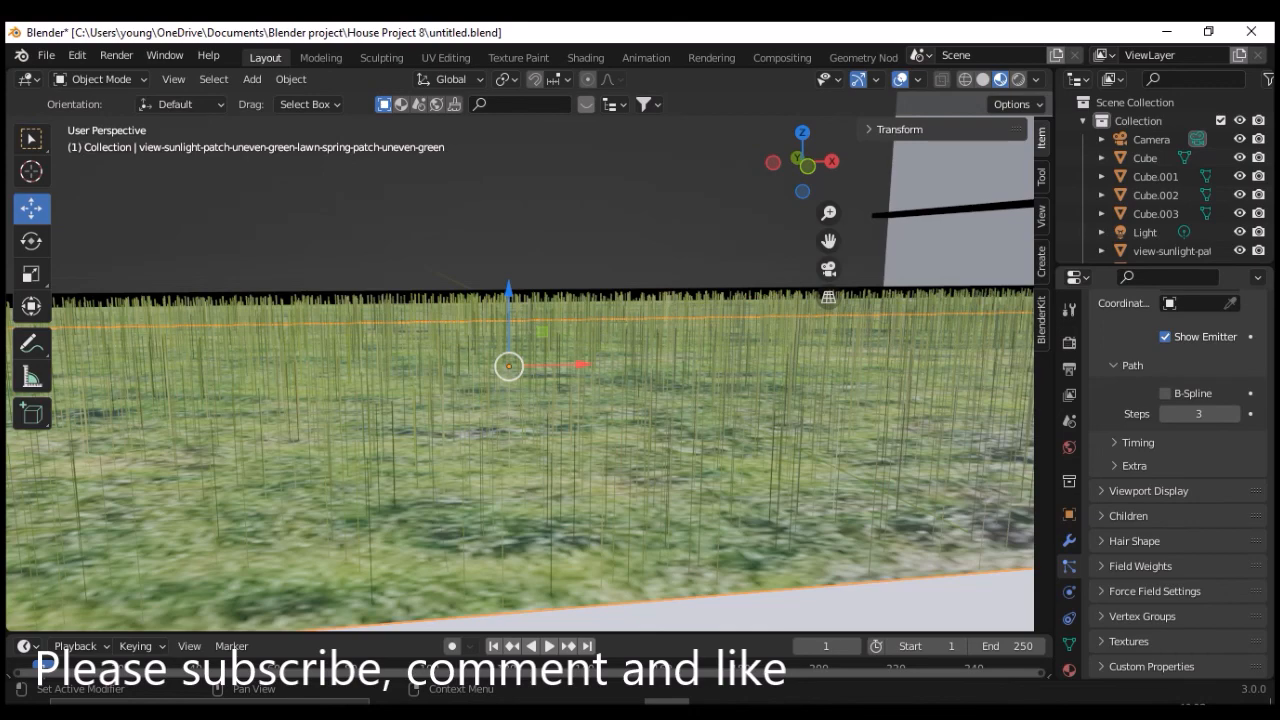
scroll(520, 400, "down", 2)
Deselect the lawn with the hair particles and select the adjoining grass plane that has none.
middle_click_drag(540, 400, 492, 420)
key("alt+a")
scroll(520, 400, "down", 2)
left_click_drag(828, 241, 520, 241)
middle_click_drag(520, 300, 540, 325)
scroll(540, 325, "up", 1)
left_click(830, 400)
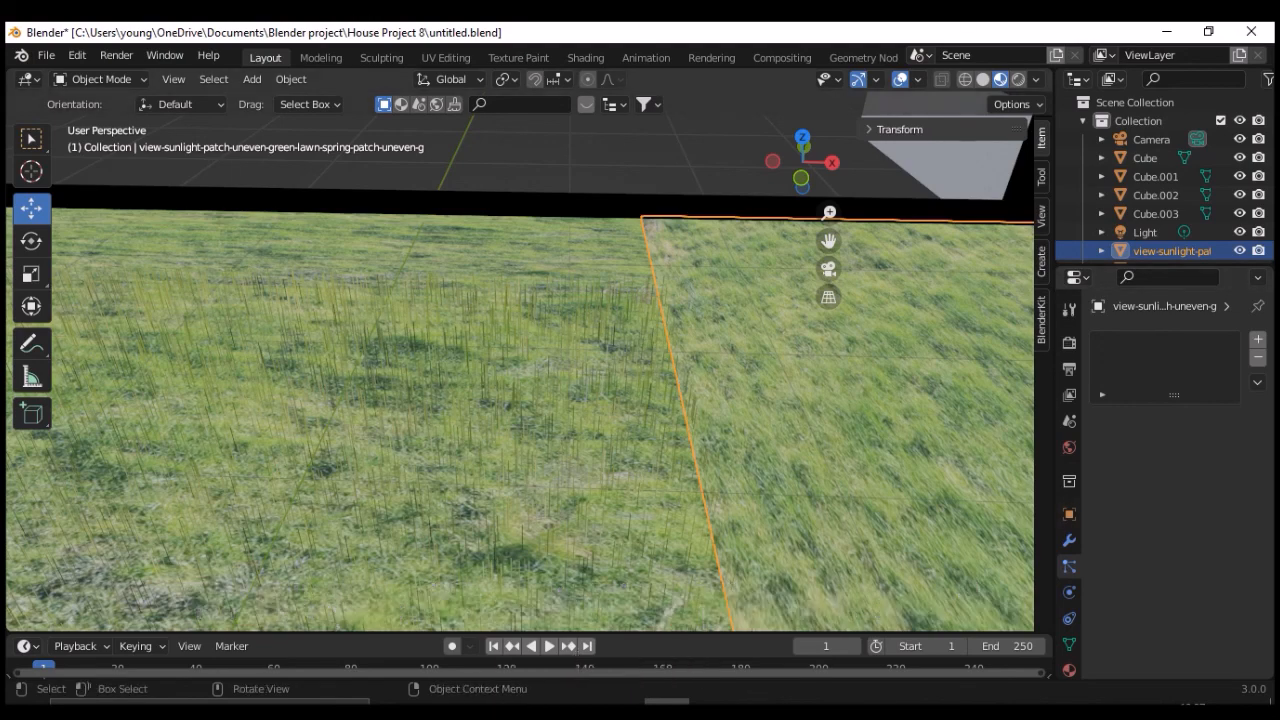
middle_click_drag(560, 400, 576, 370)
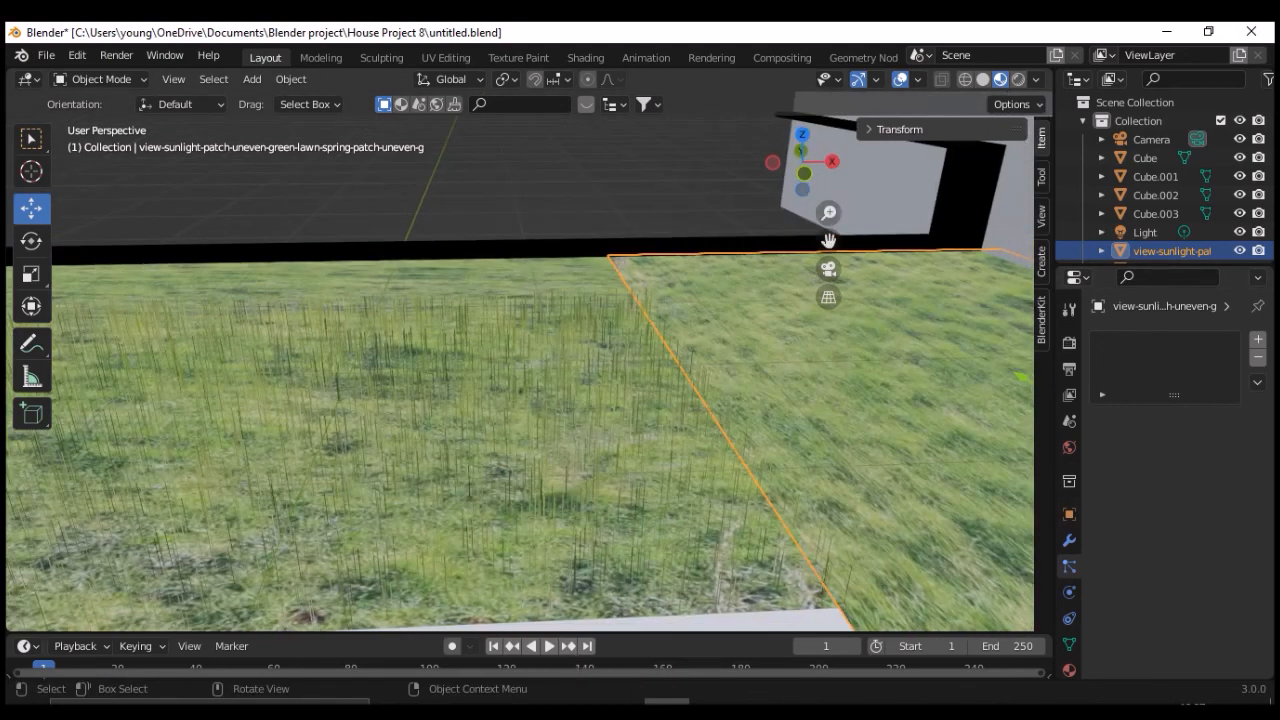